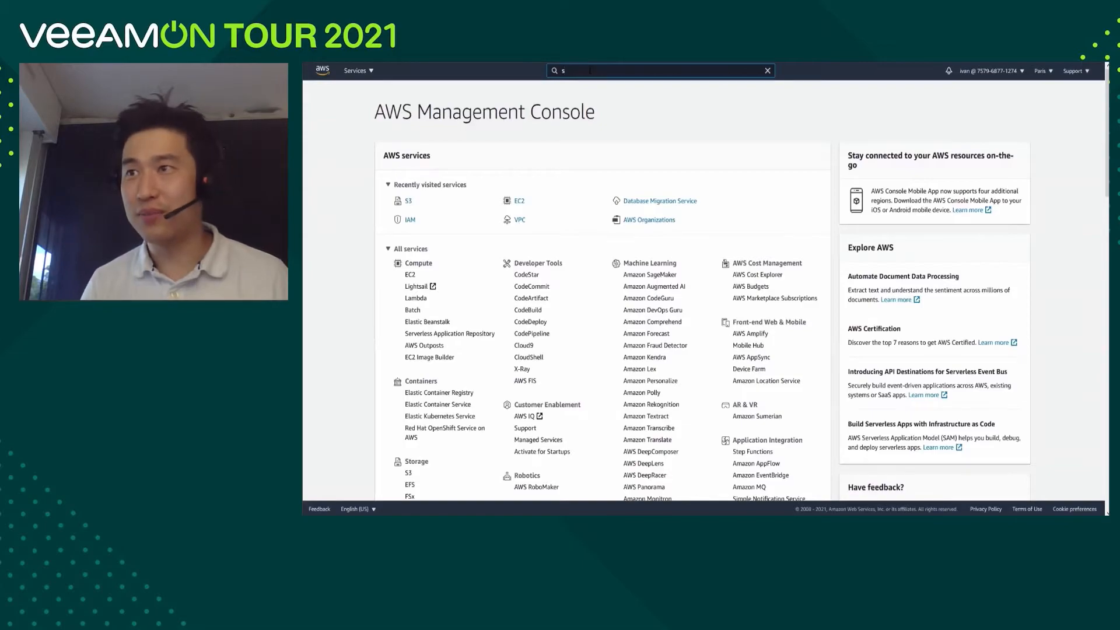
# Open the S3 service and start a new bucket named bucketveeams3gfs.
pyautogui.write('3')
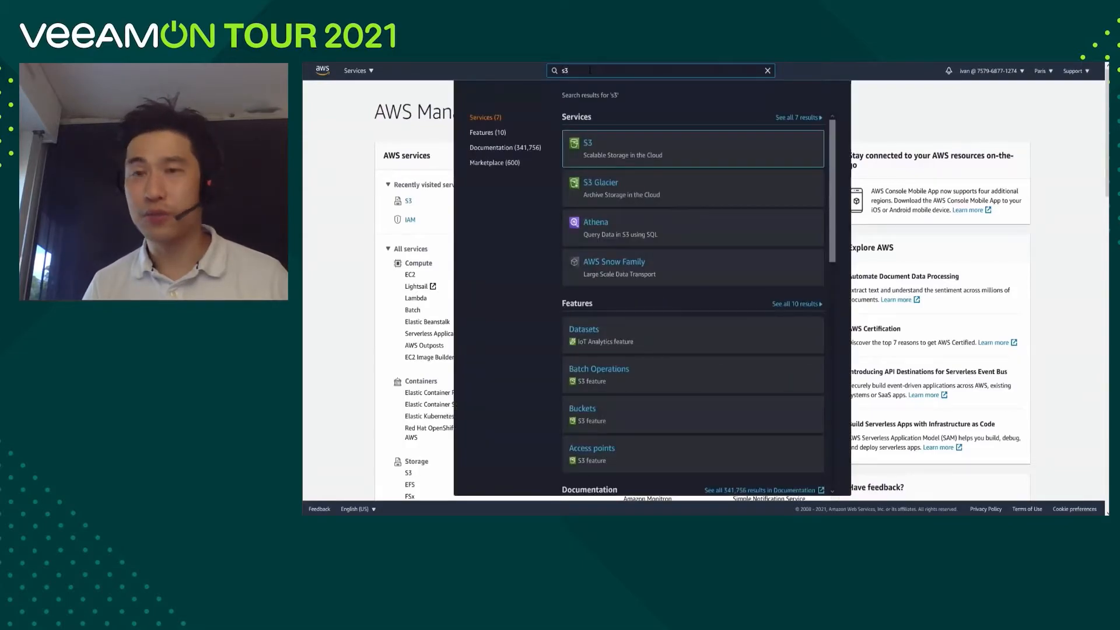
pyautogui.click(591, 147)
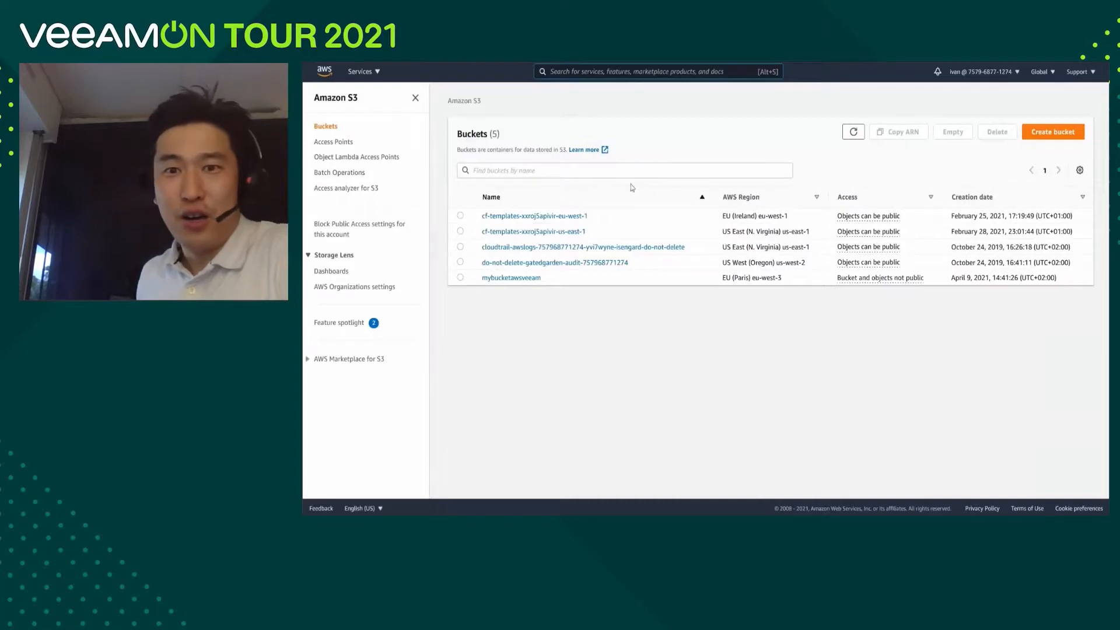
pyautogui.click(1044, 135)
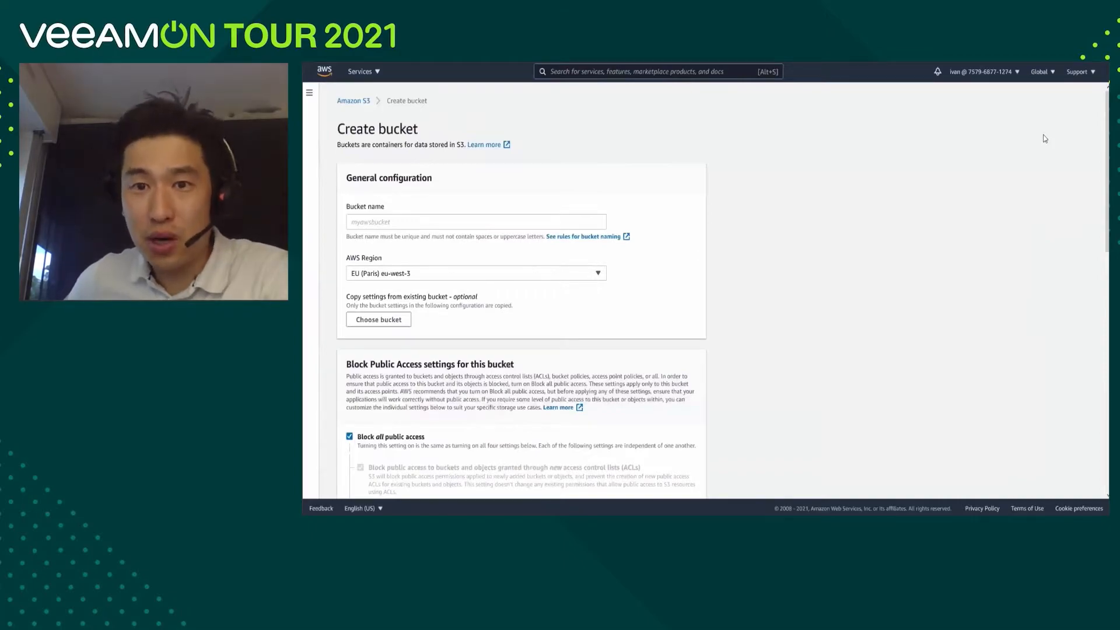
pyautogui.click(514, 222)
pyautogui.write('bucketveeams3gfs')
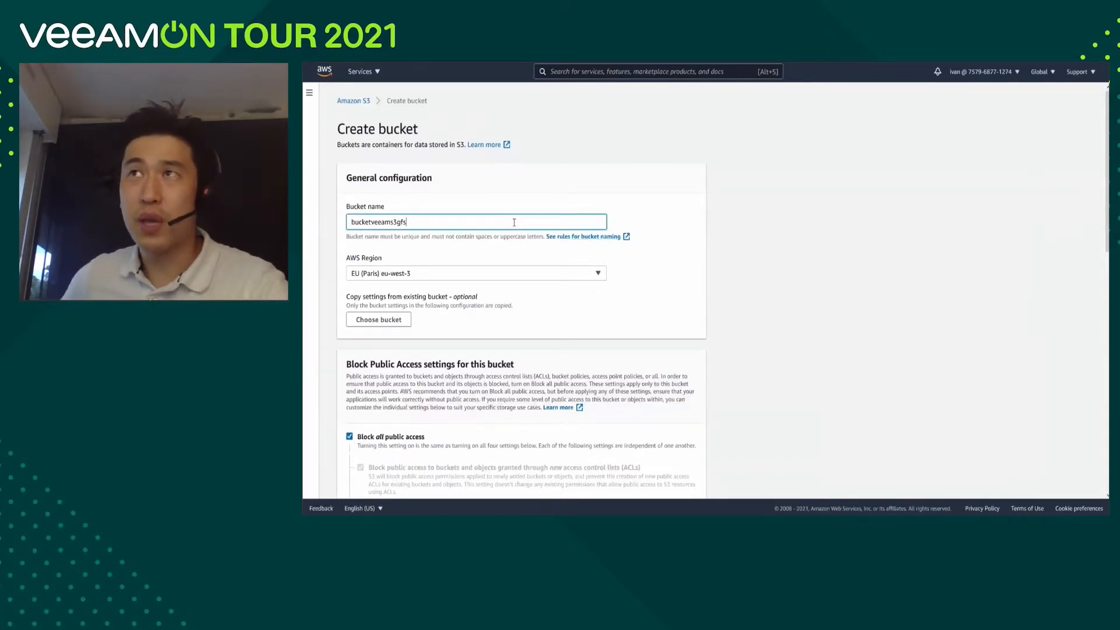
# Set the new bucket's AWS Region to EU (Paris) eu-west-3.
pyautogui.click(497, 274)
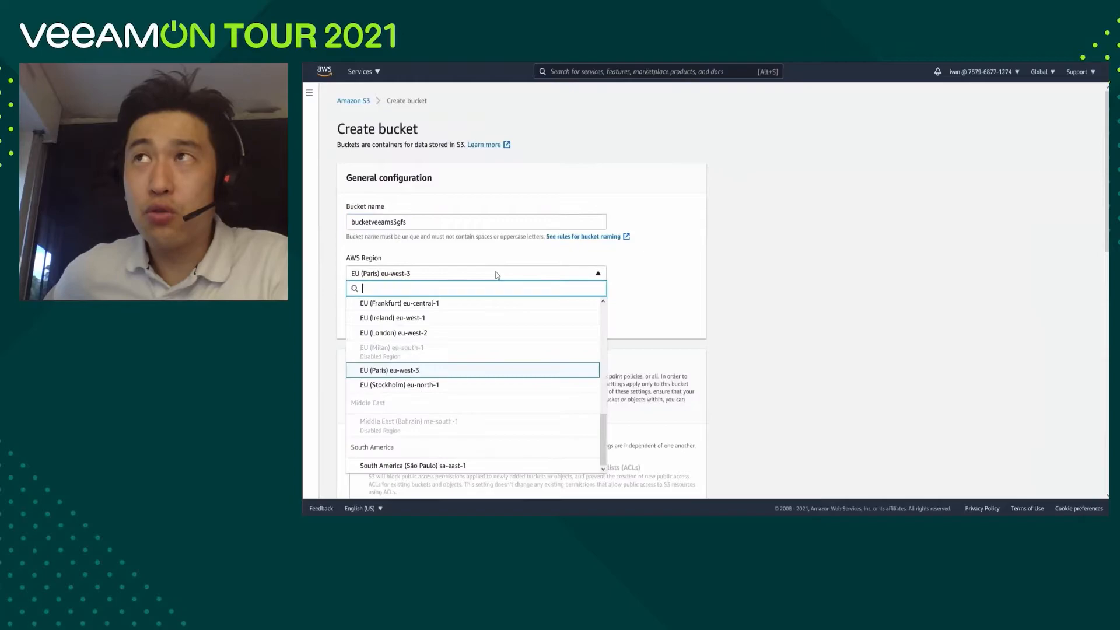
pyautogui.scroll(3, 425, 320)
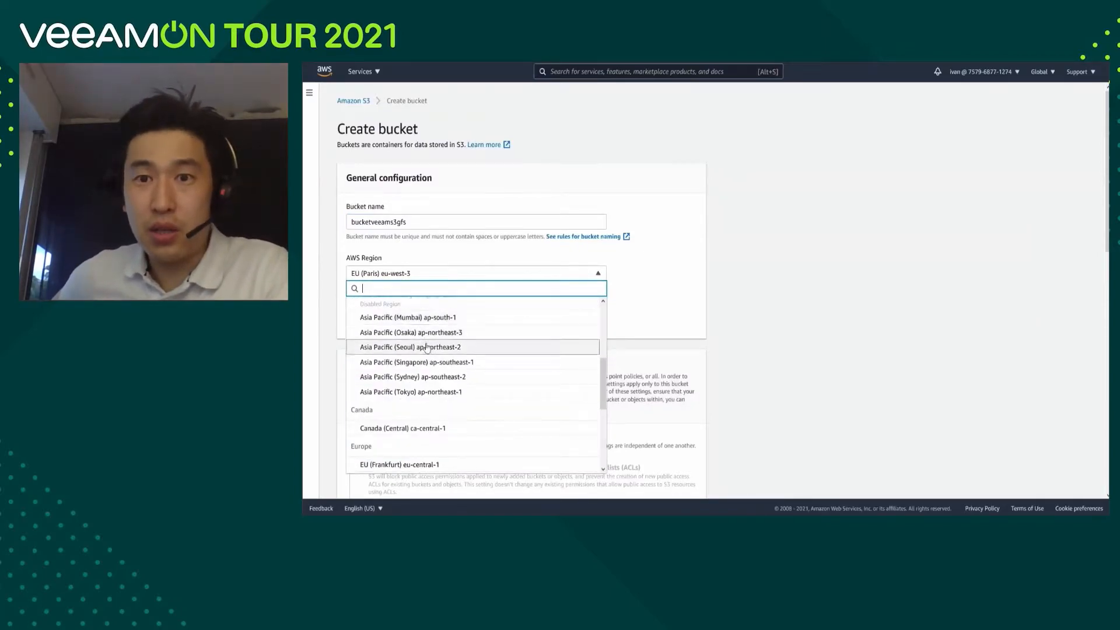
pyautogui.scroll(-2, 409, 347)
pyautogui.scroll(-2, 374, 347)
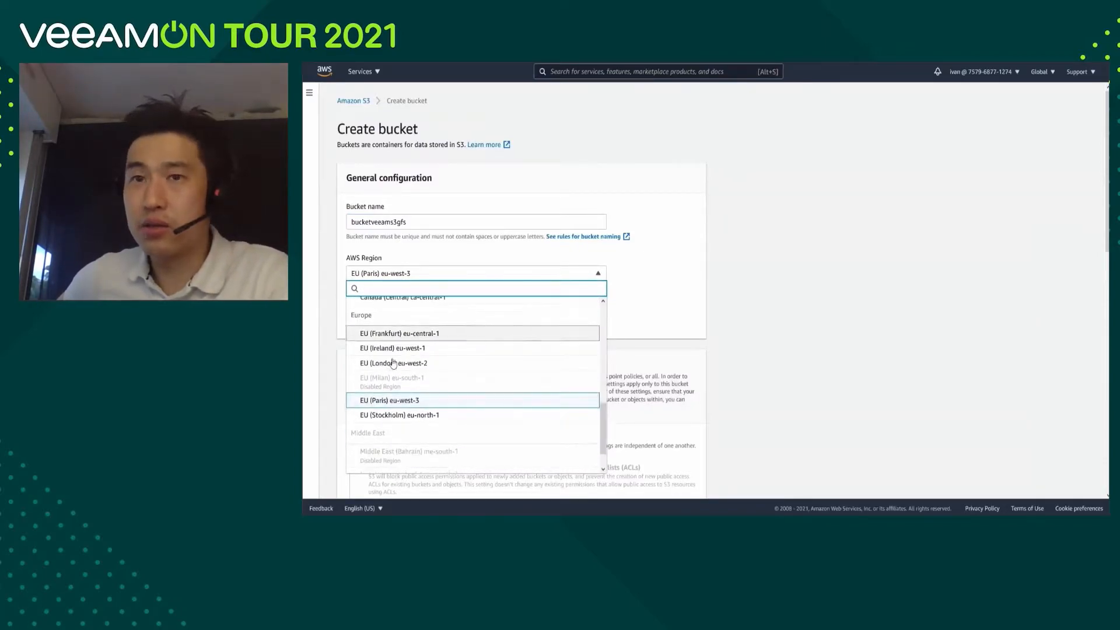
pyautogui.click(408, 374)
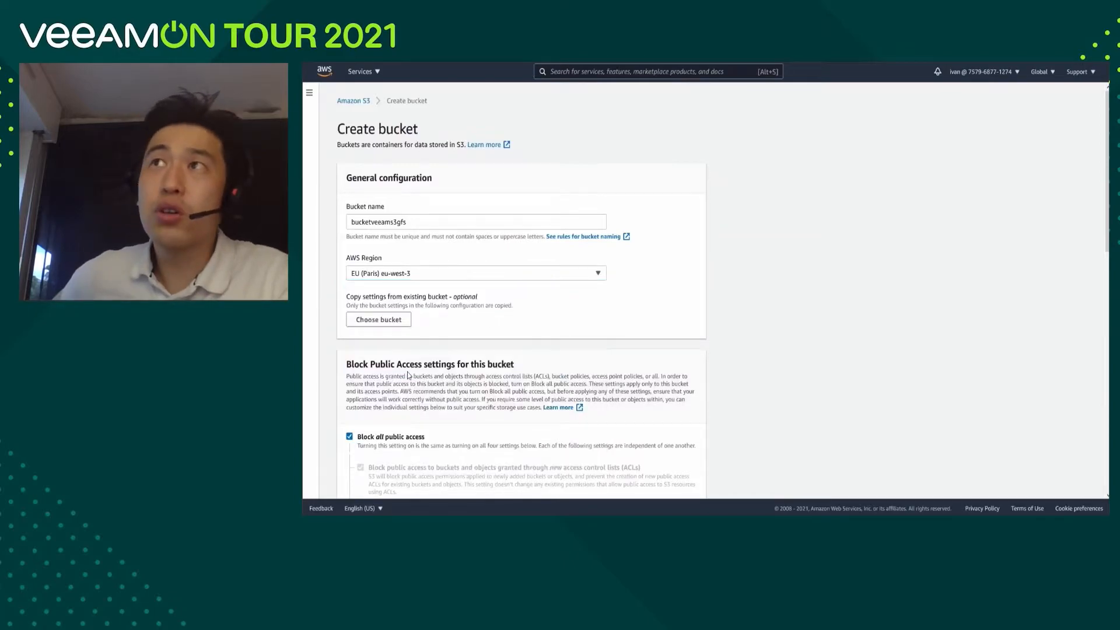
# Enable Bucket Versioning for the new bucket.
pyautogui.scroll(-3, 441, 311)
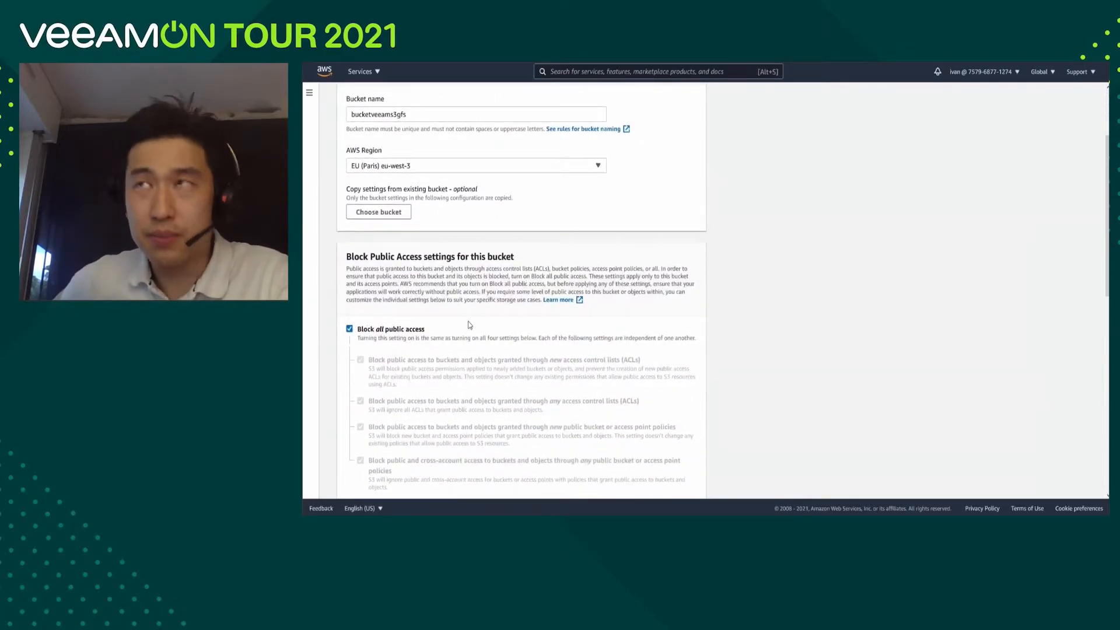
pyautogui.scroll(-5, 467, 320)
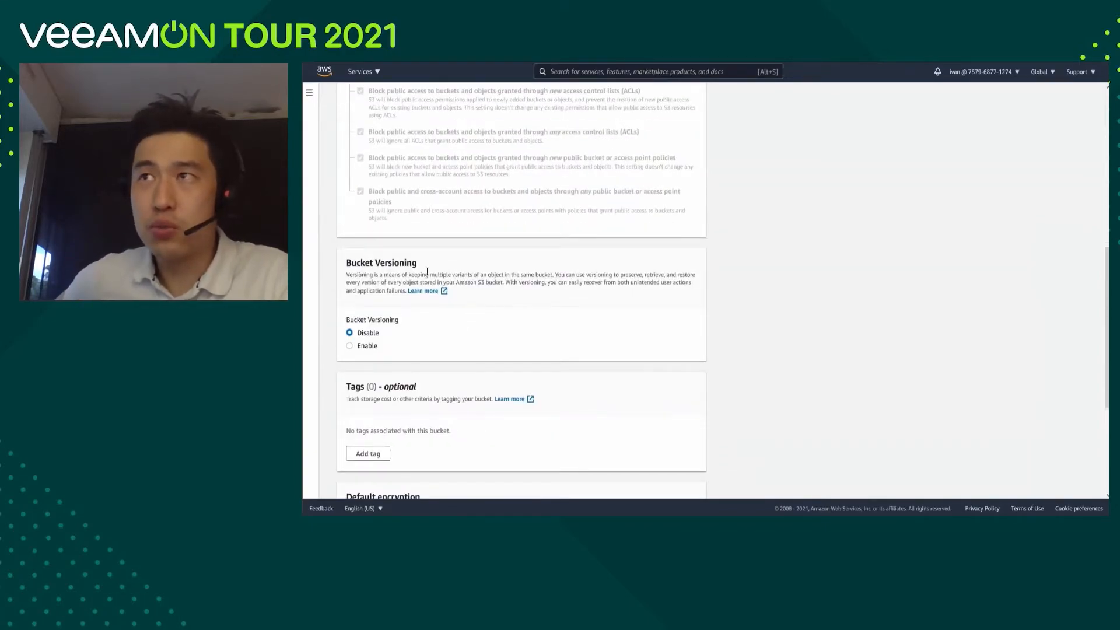
pyautogui.click(349, 346)
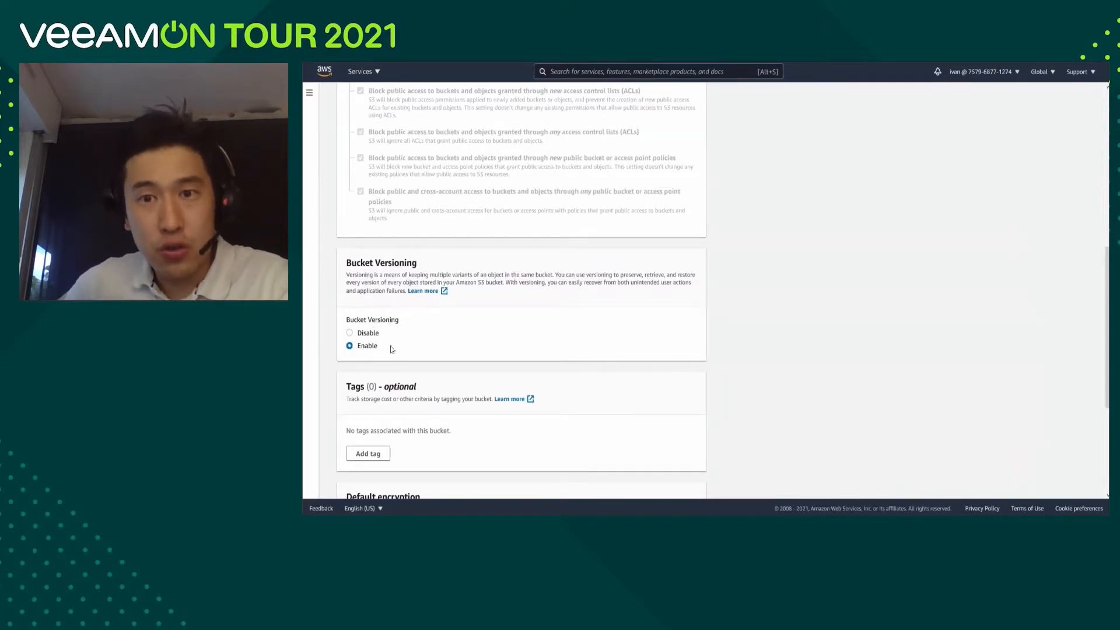
# Enable server-side default encryption for the bucket, using the AWS Key Management Service key (SSE-KMS) type.
pyautogui.scroll(-3, 433, 345)
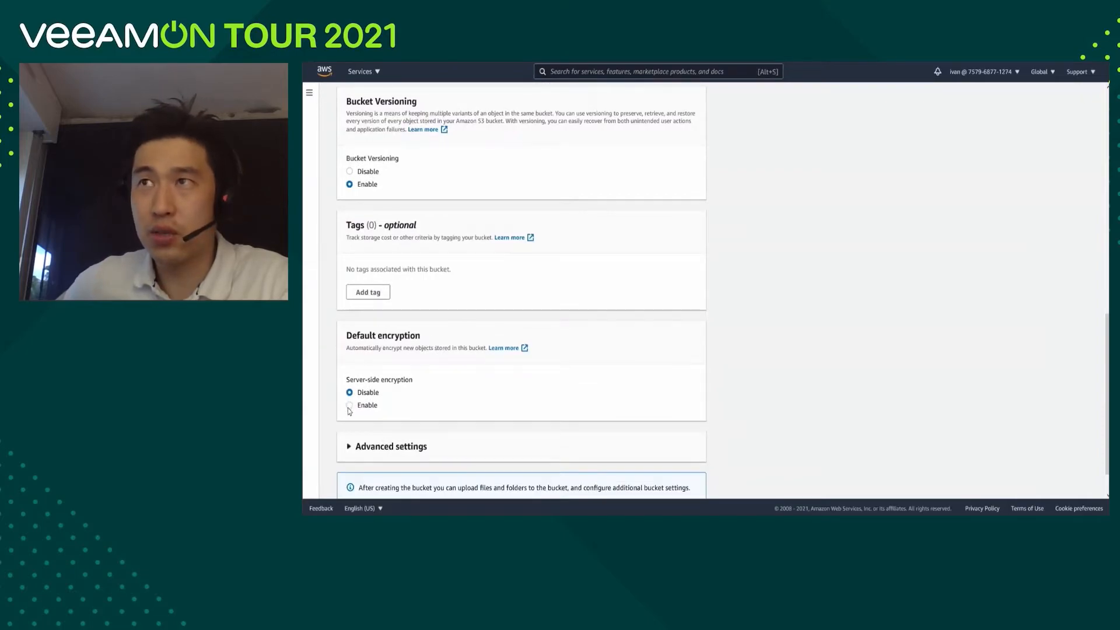
pyautogui.click(350, 405)
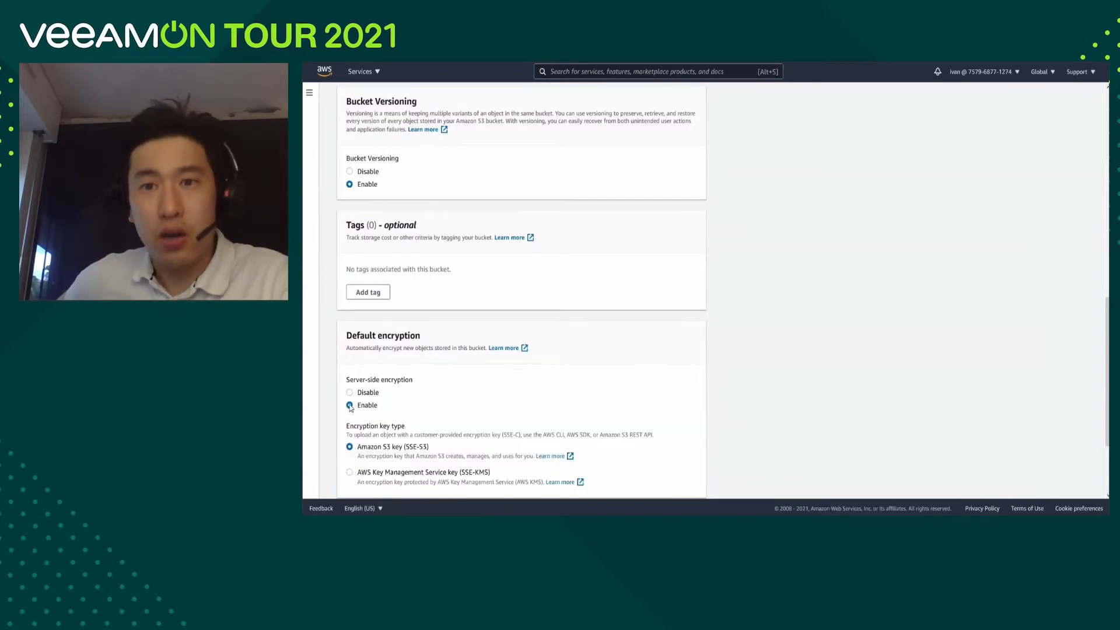
pyautogui.scroll(-2, 453, 319)
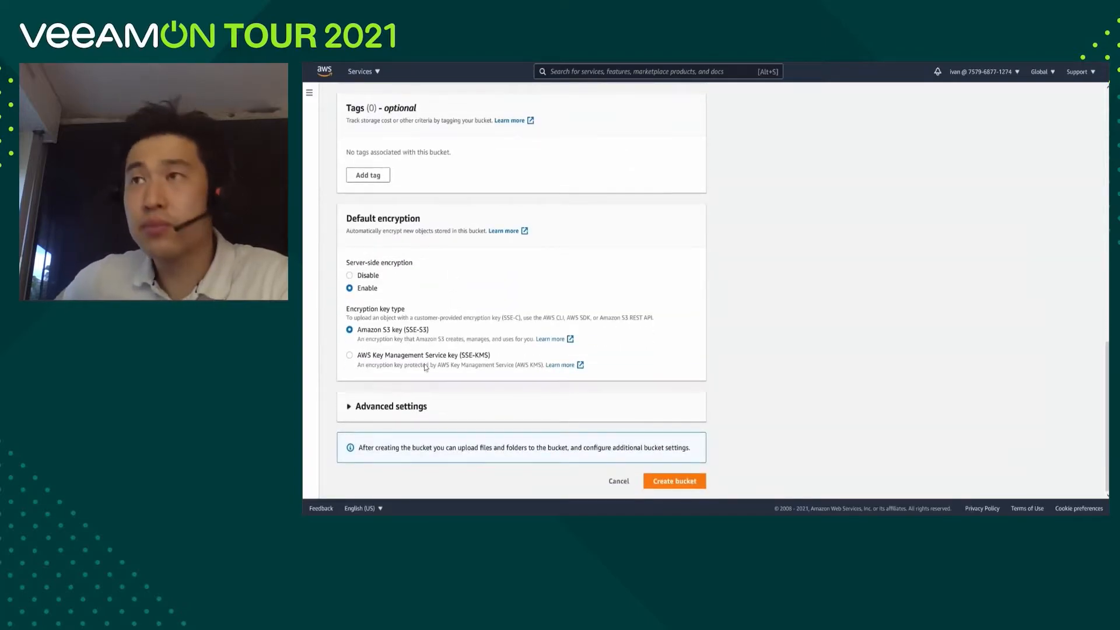
pyautogui.click(349, 355)
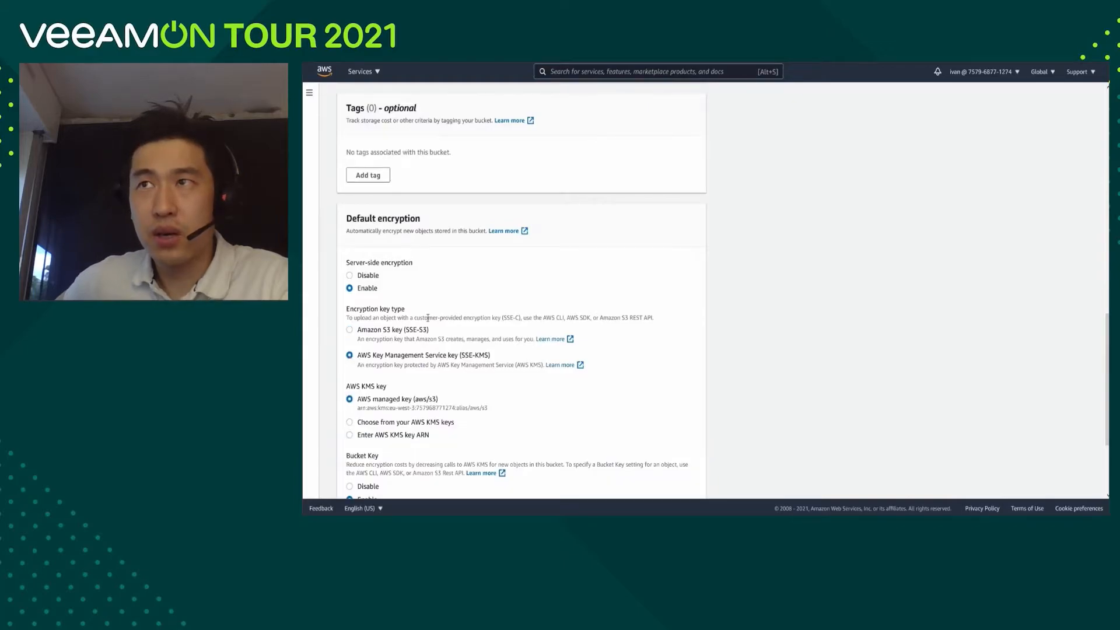
# Enable Object Lock in the bucket's advanced settings with its acknowledgement accepted, and create the bucket.
pyautogui.scroll(-3, 427, 318)
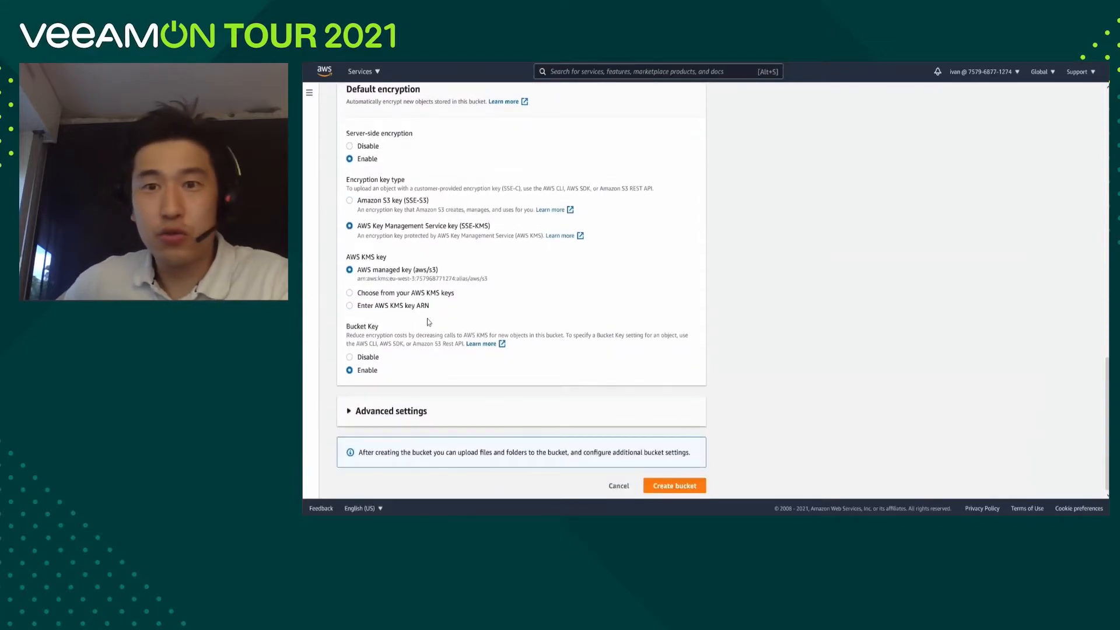
pyautogui.scroll(-1, 429, 322)
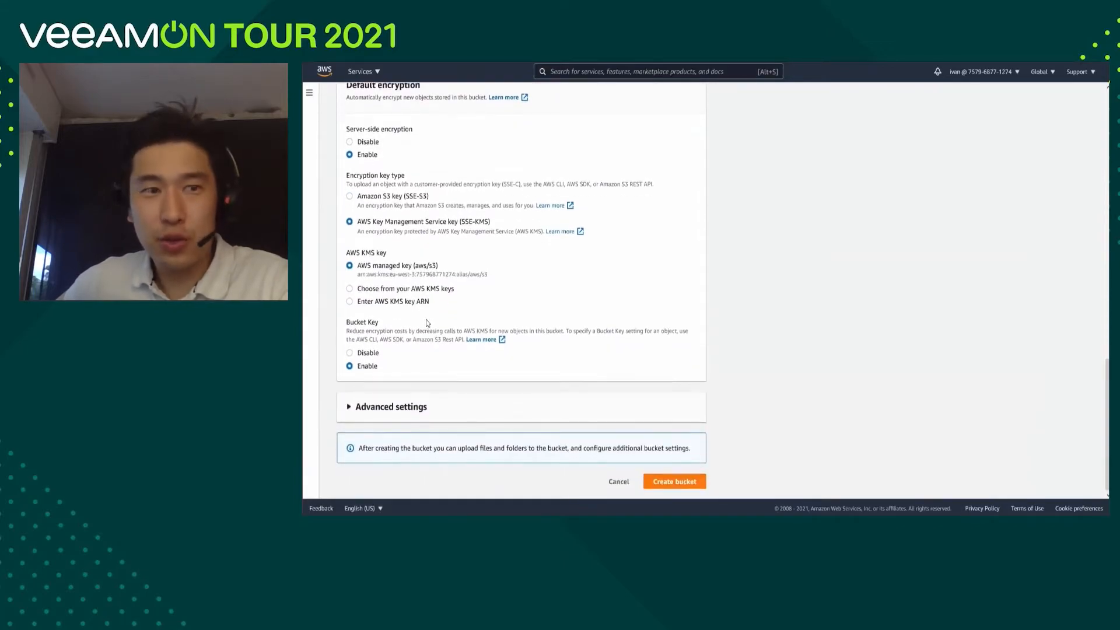
pyautogui.click(402, 411)
pyautogui.scroll(-3, 426, 322)
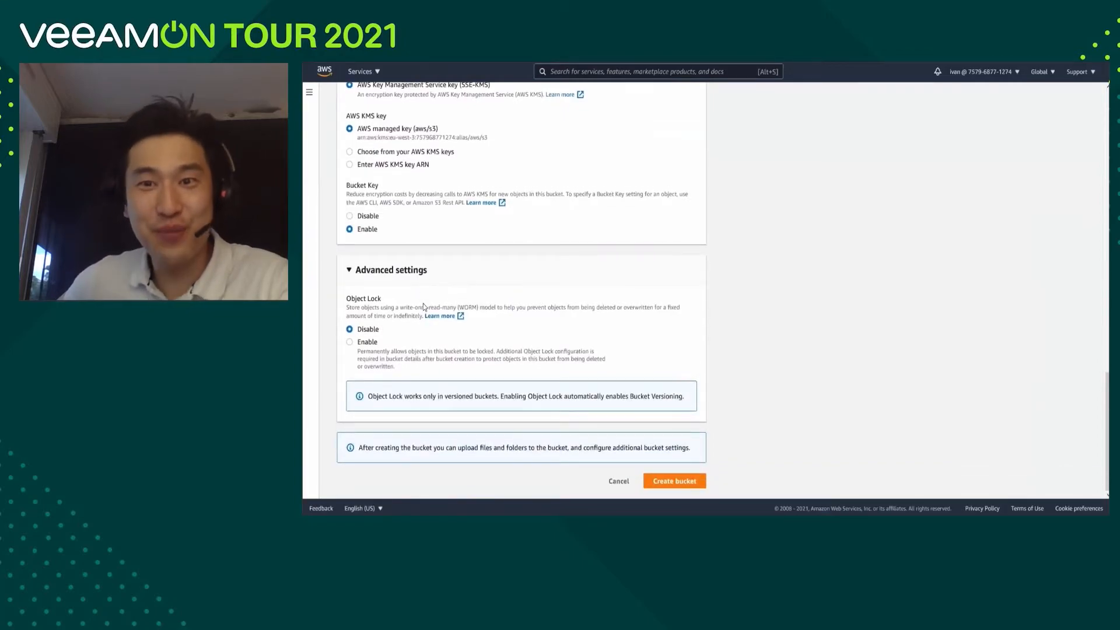
pyautogui.click(350, 343)
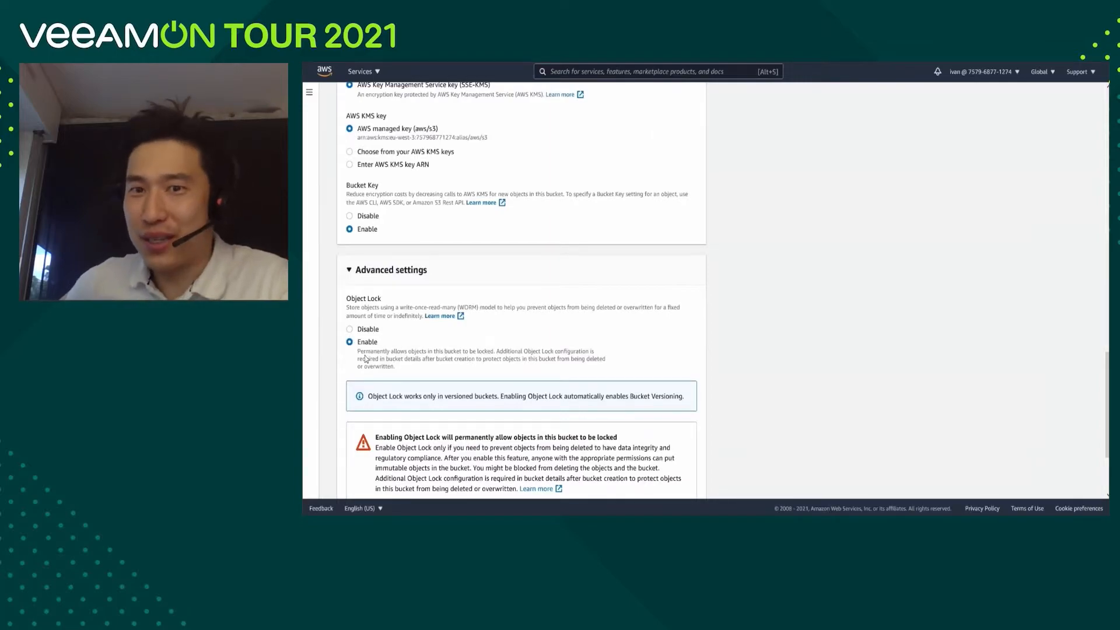
pyautogui.scroll(-2, 418, 353)
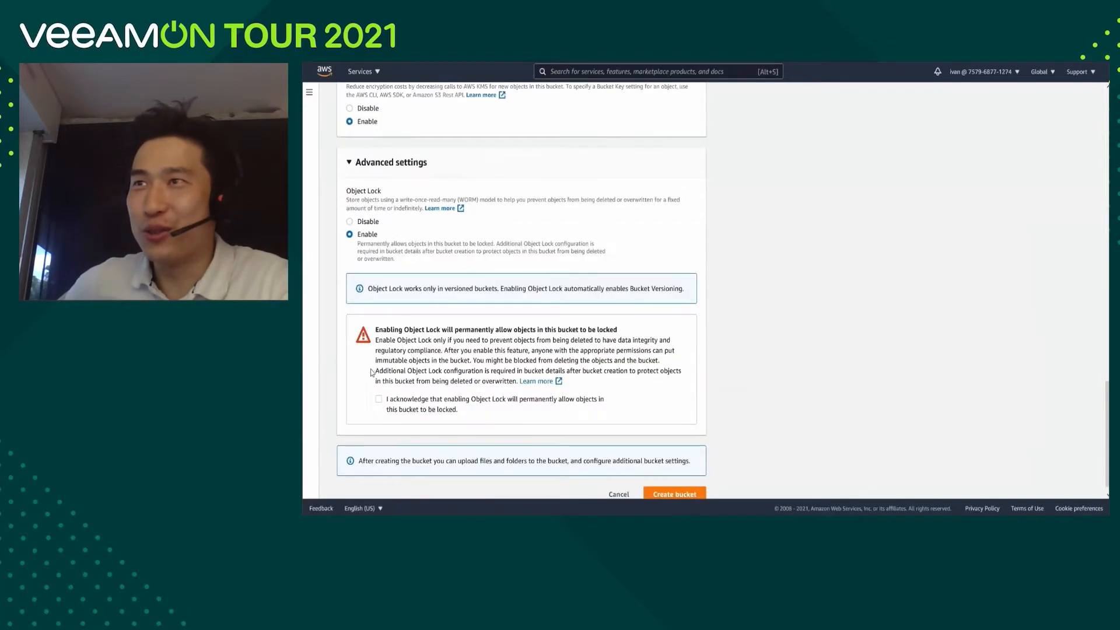
pyautogui.click(379, 400)
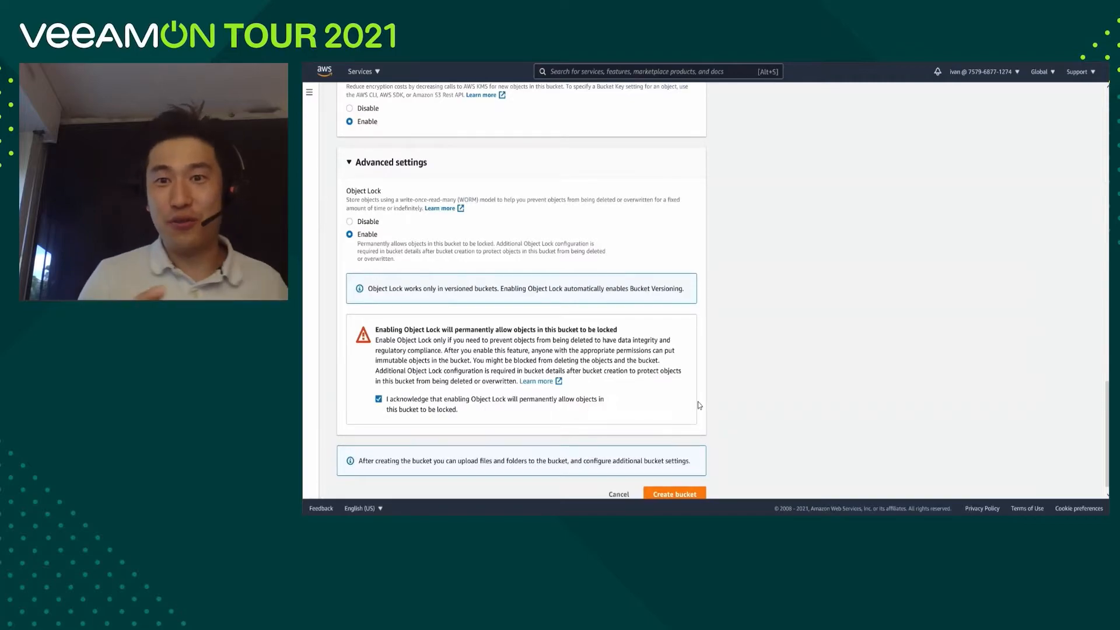
pyautogui.scroll(-1, 698, 405)
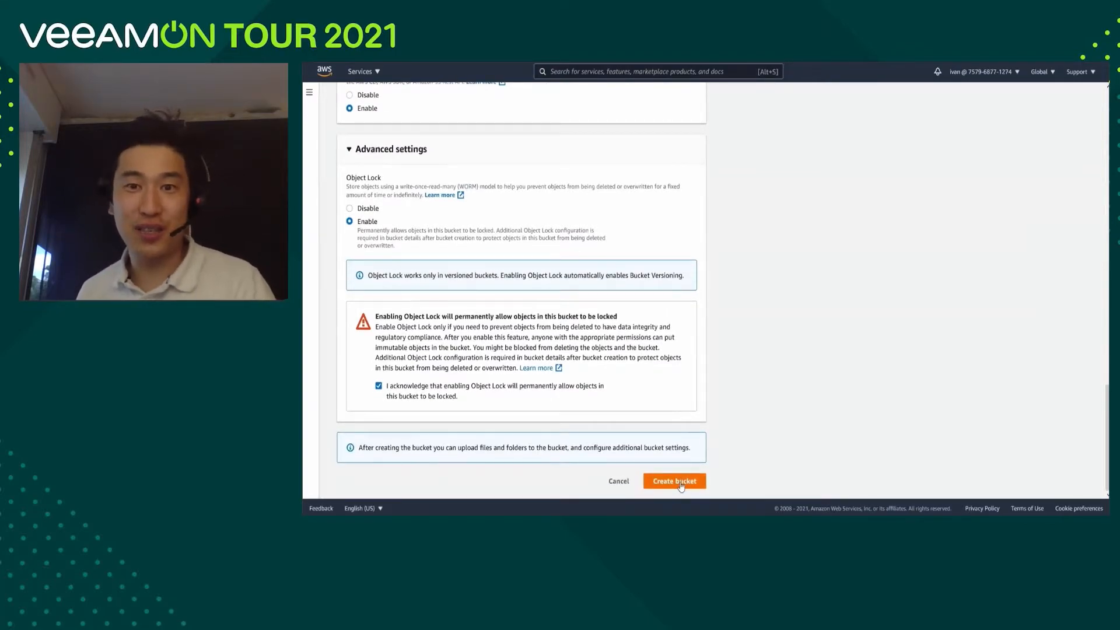
pyautogui.click(681, 484)
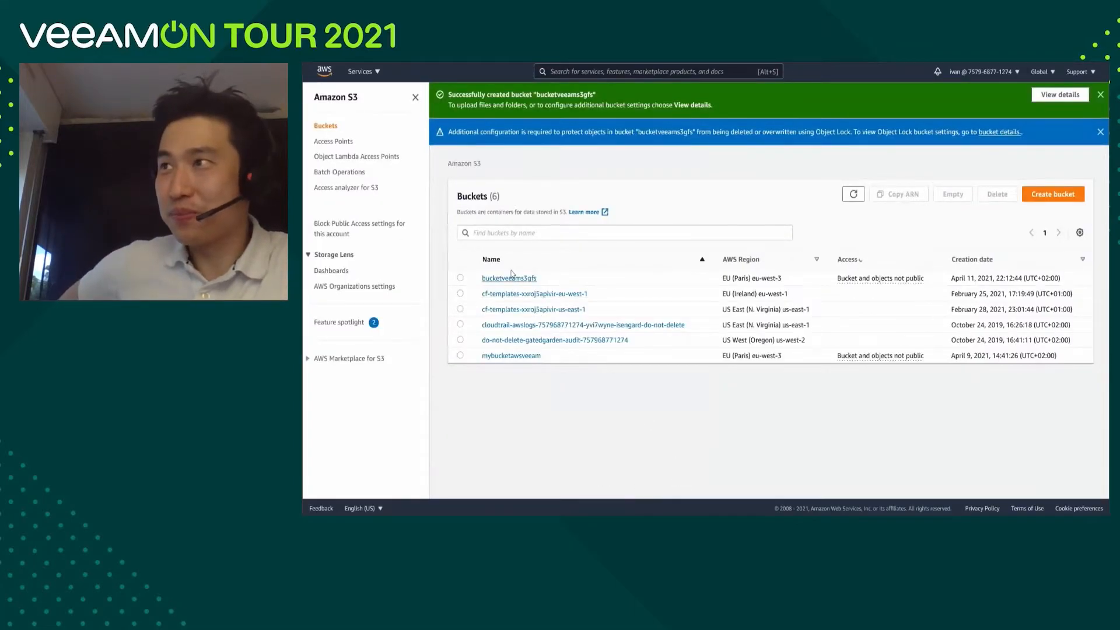
# Return to the console home, find the IAM service and open its list of users.
pyautogui.click(460, 279)
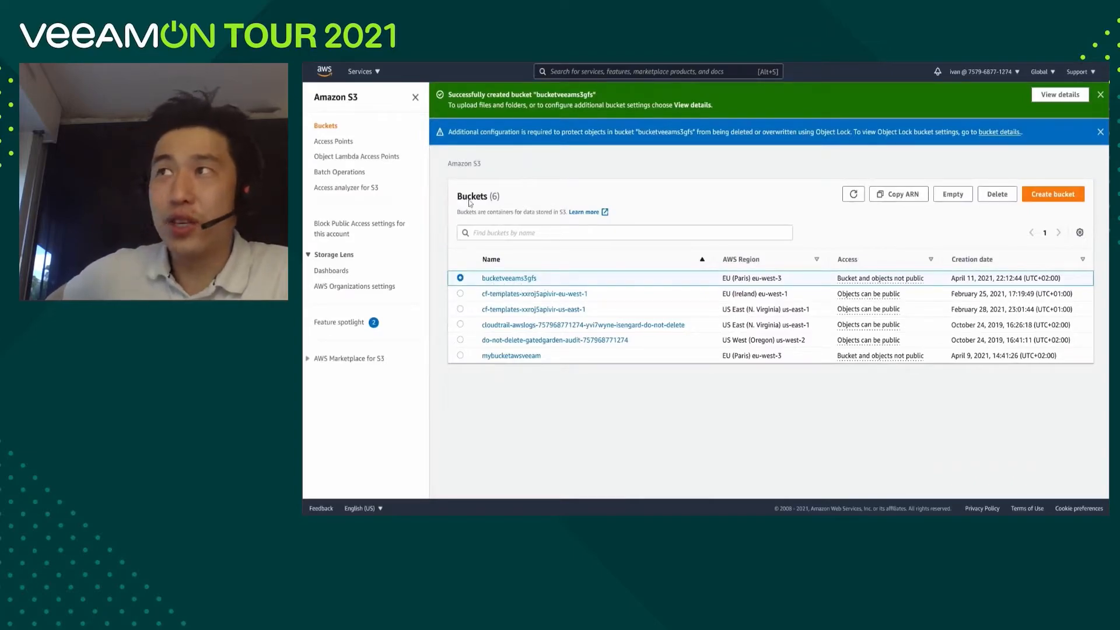
pyautogui.click(325, 71)
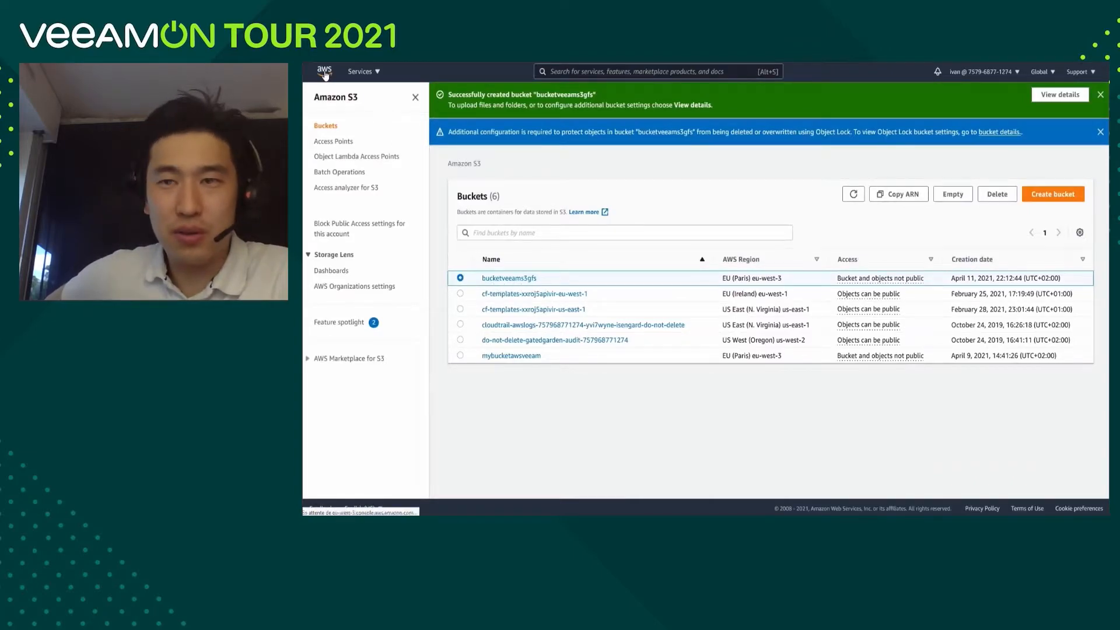
pyautogui.write('iam')
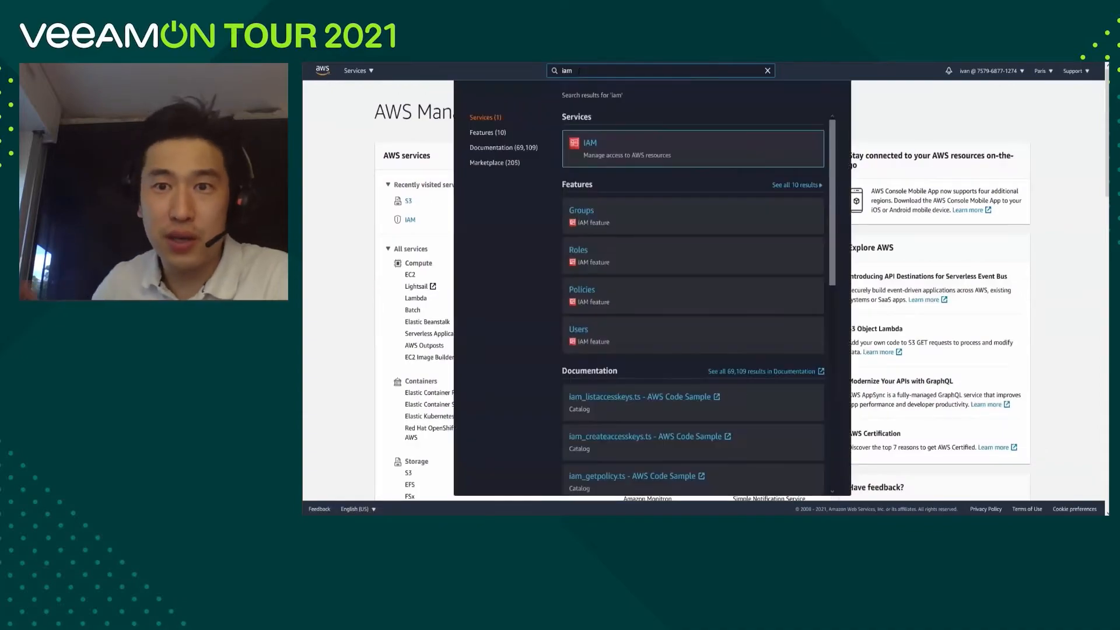
pyautogui.click(591, 148)
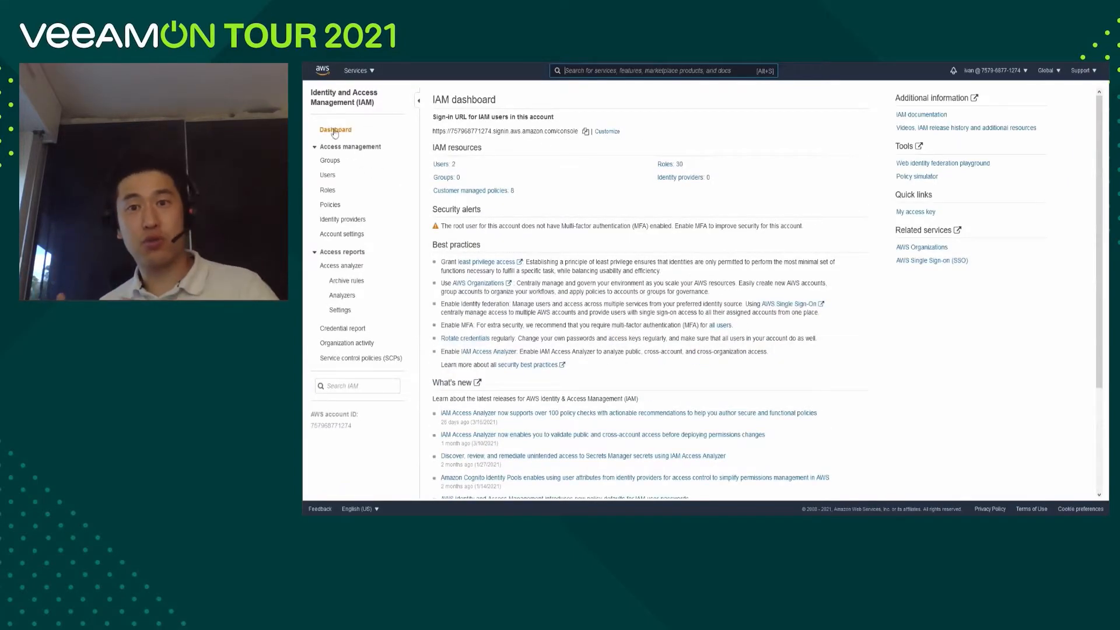
pyautogui.click(328, 177)
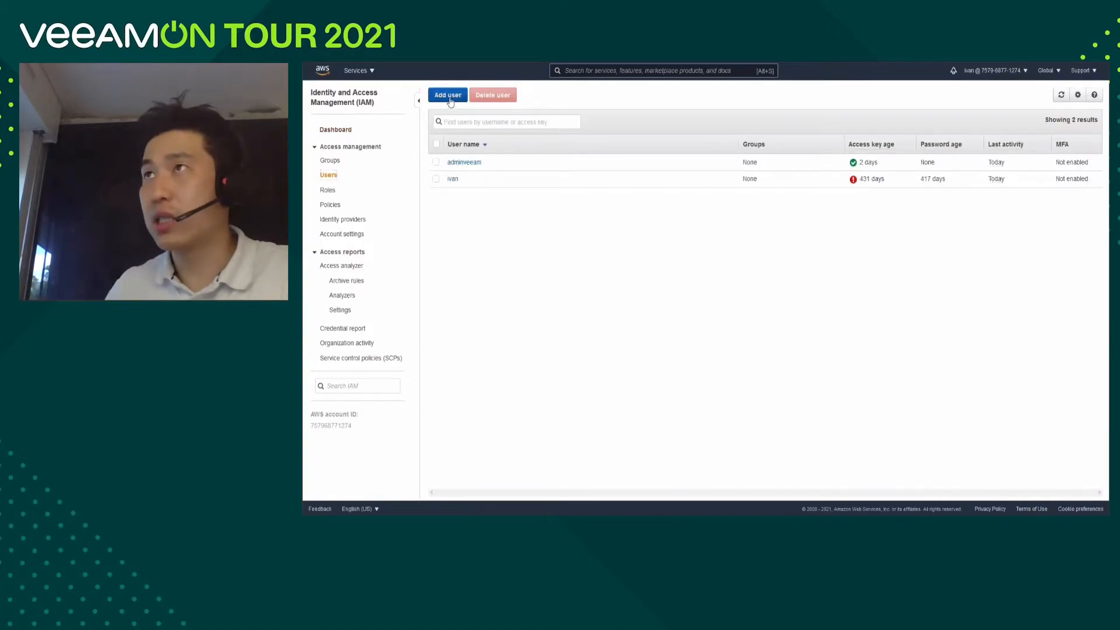
# Add an IAM user named administrateurveeams3 with programmatic access and proceed to its permissions.
pyautogui.click(442, 97)
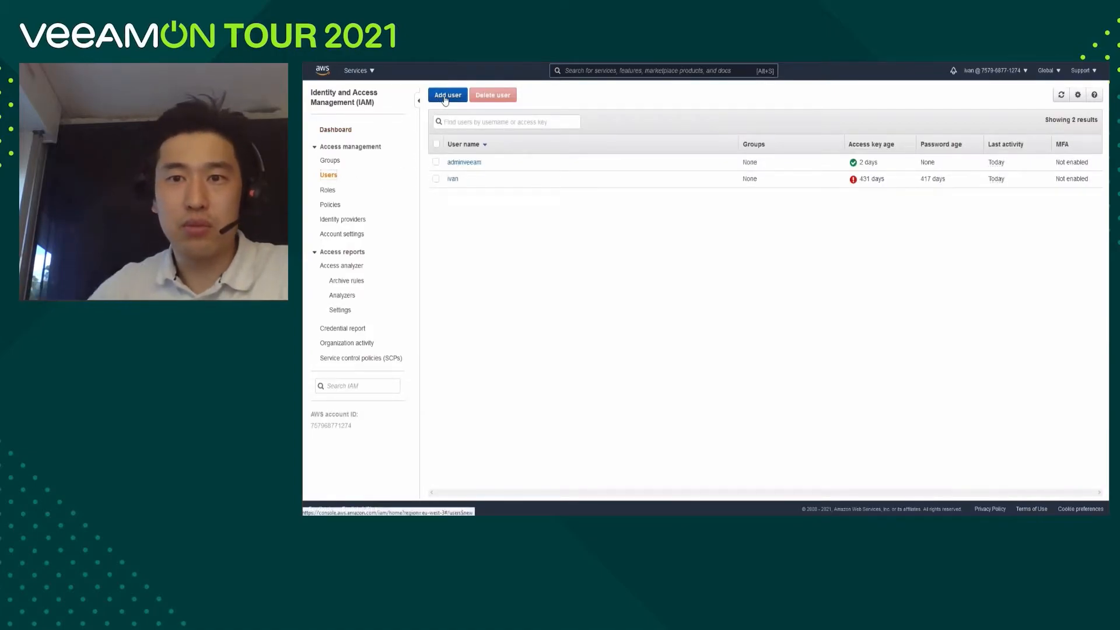
pyautogui.click(614, 168)
pyautogui.write('administrateurveeams3')
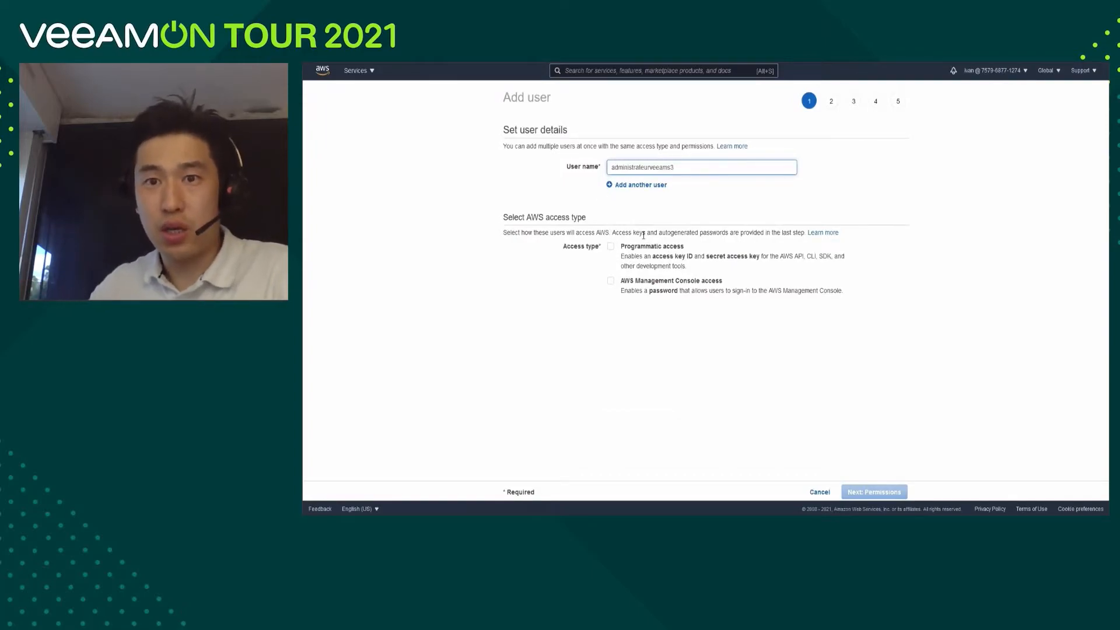
pyautogui.click(611, 248)
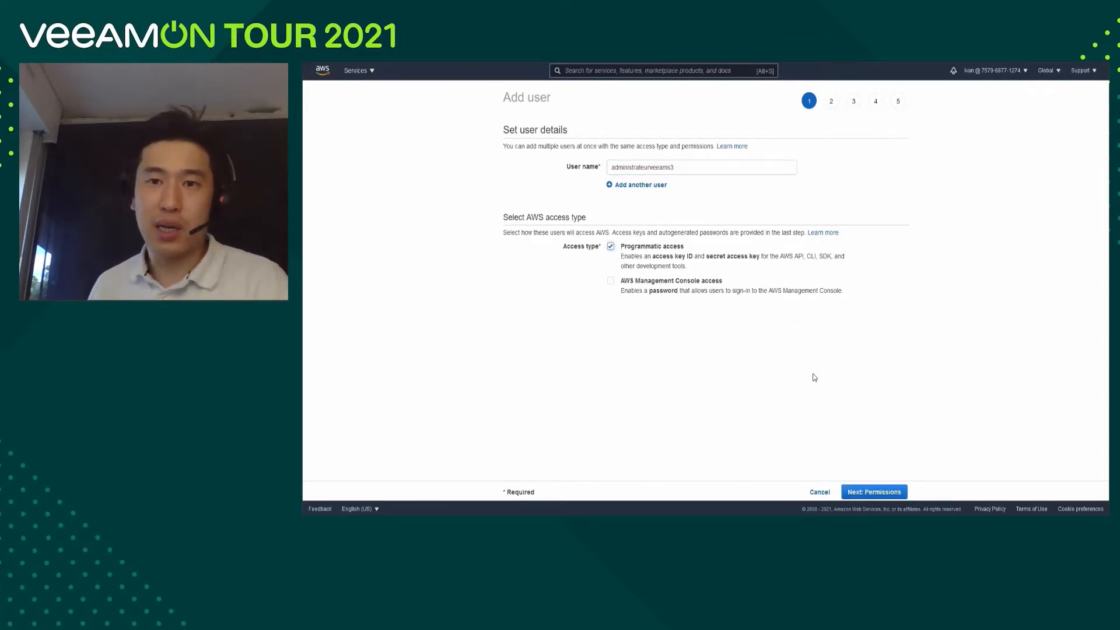
pyautogui.click(879, 493)
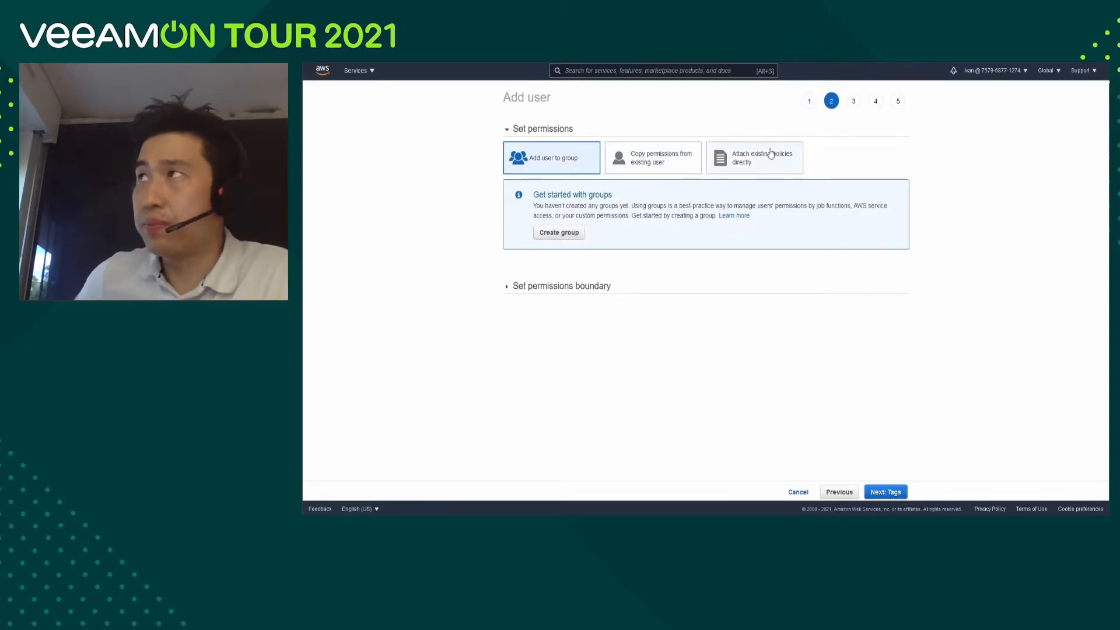
# Choose to attach existing policies directly to the new user, filter them by "veeam" and select VeeamPolicy.
pyautogui.click(740, 166)
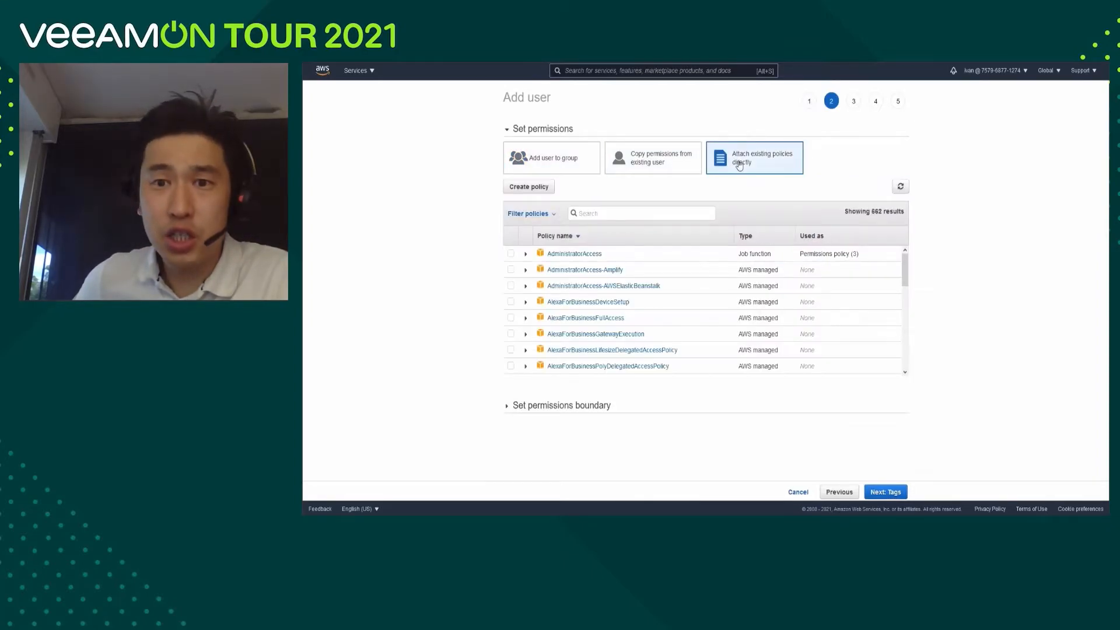
pyautogui.write('veeam')
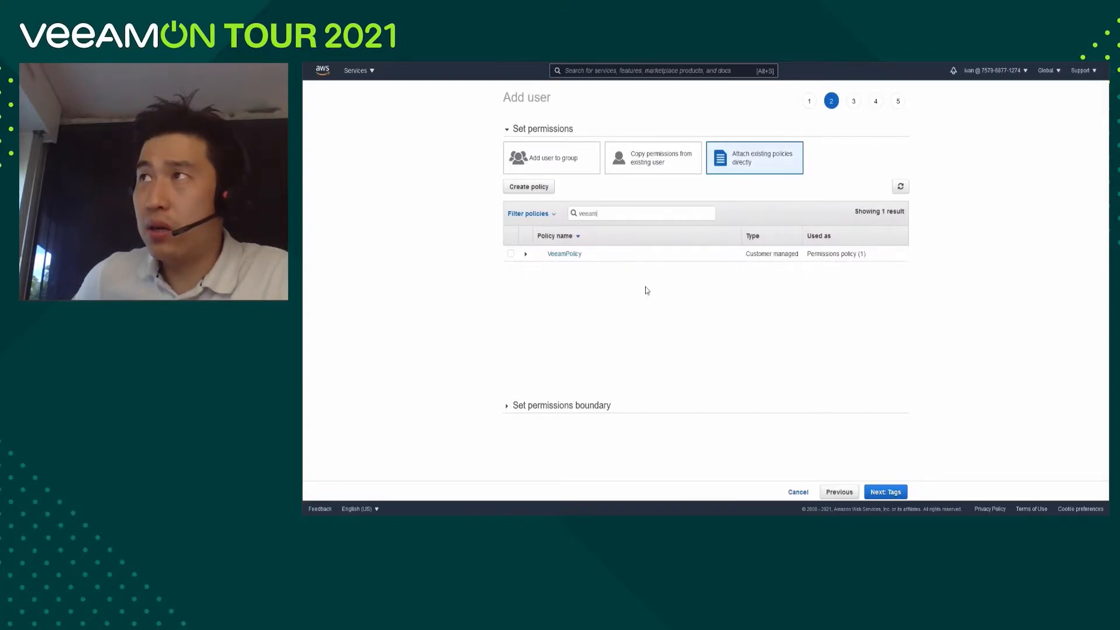
pyautogui.click(512, 254)
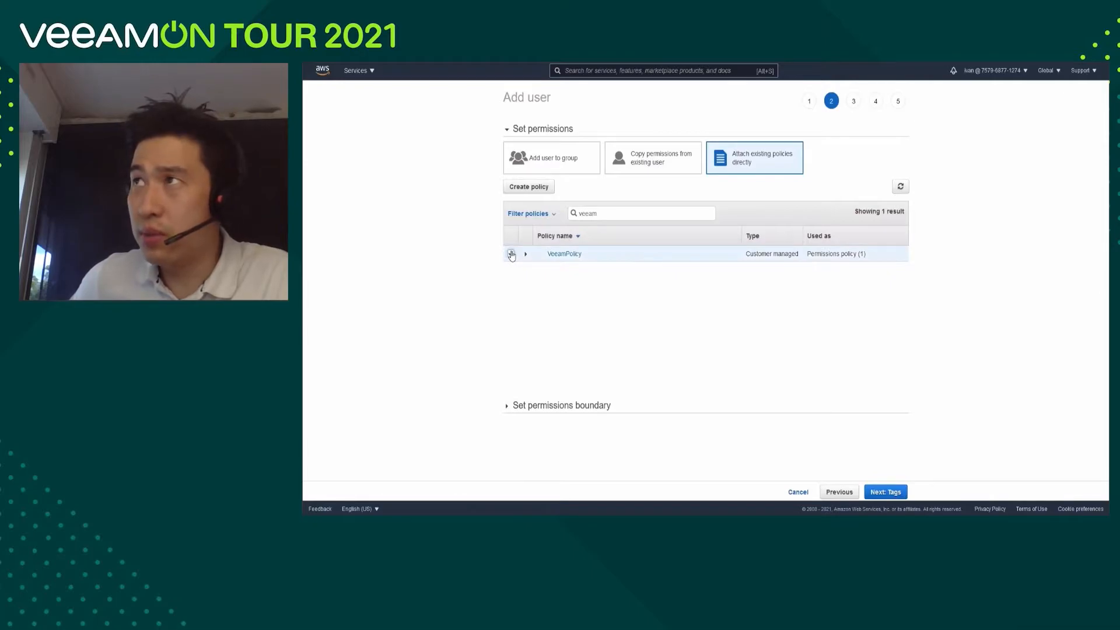
# Check the permission summary of VeeamPolicy and continue to the user review without adding tags.
pyautogui.click(525, 255)
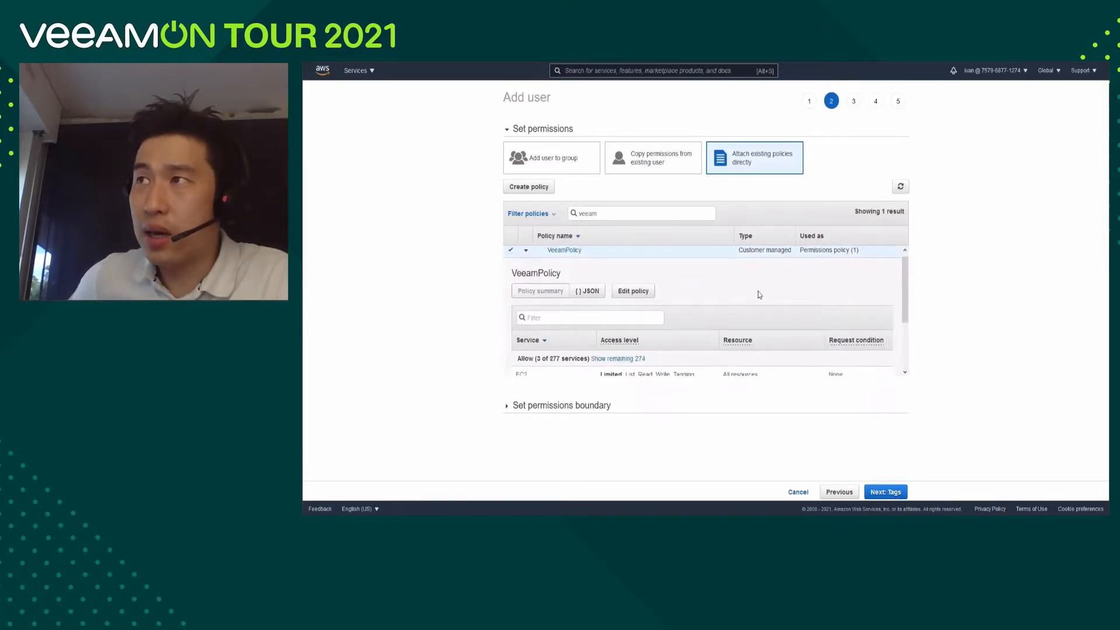
pyautogui.scroll(-2, 758, 291)
pyautogui.scroll(-1, 759, 291)
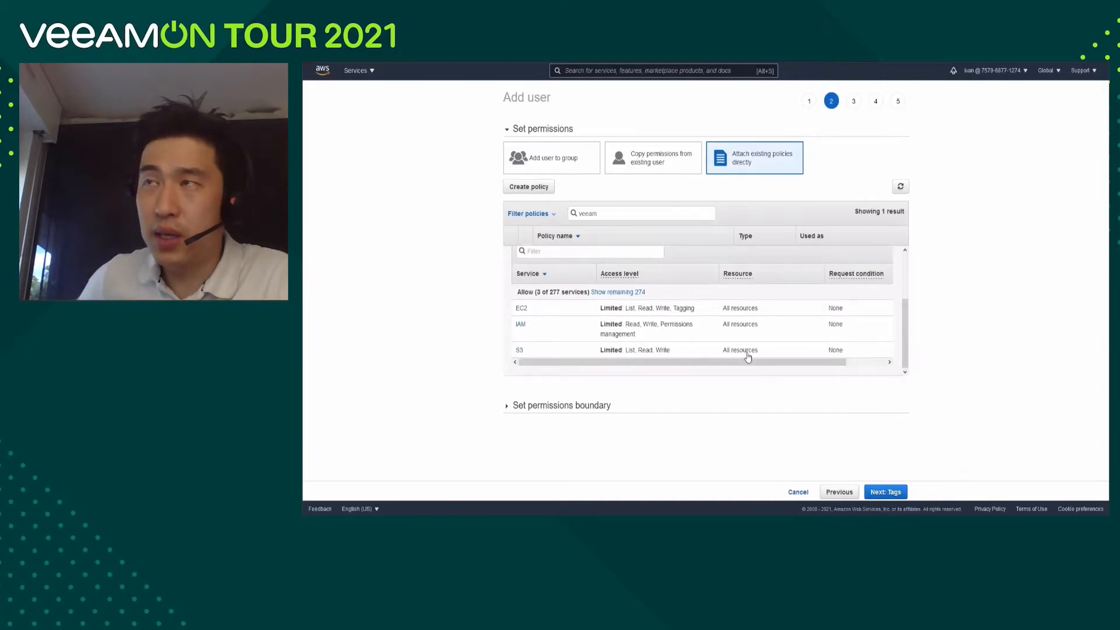
pyautogui.click(886, 494)
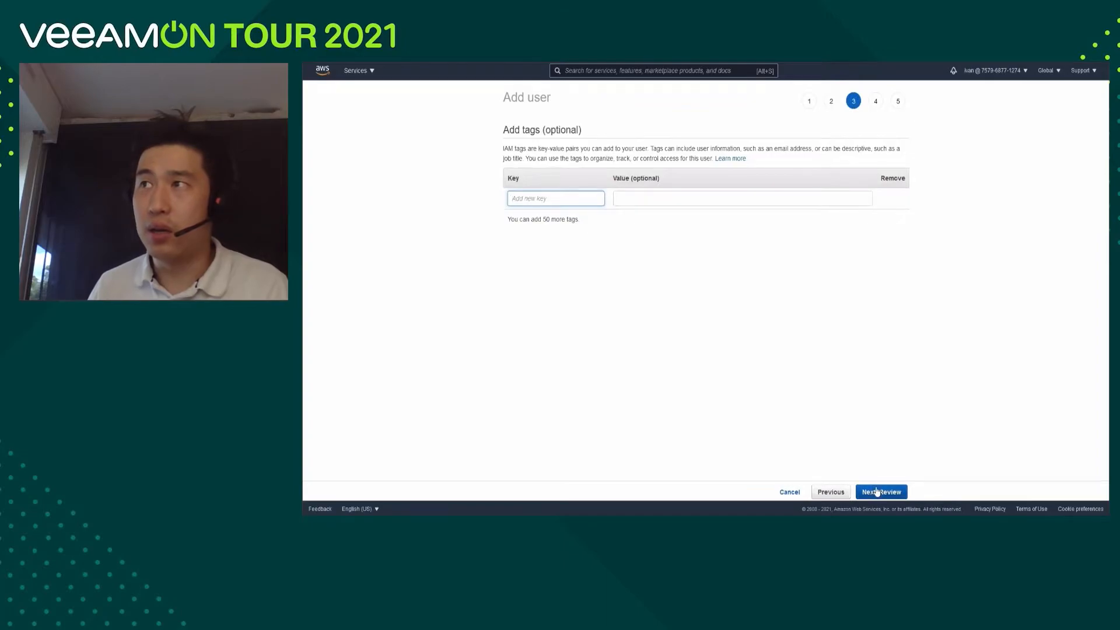
pyautogui.click(891, 495)
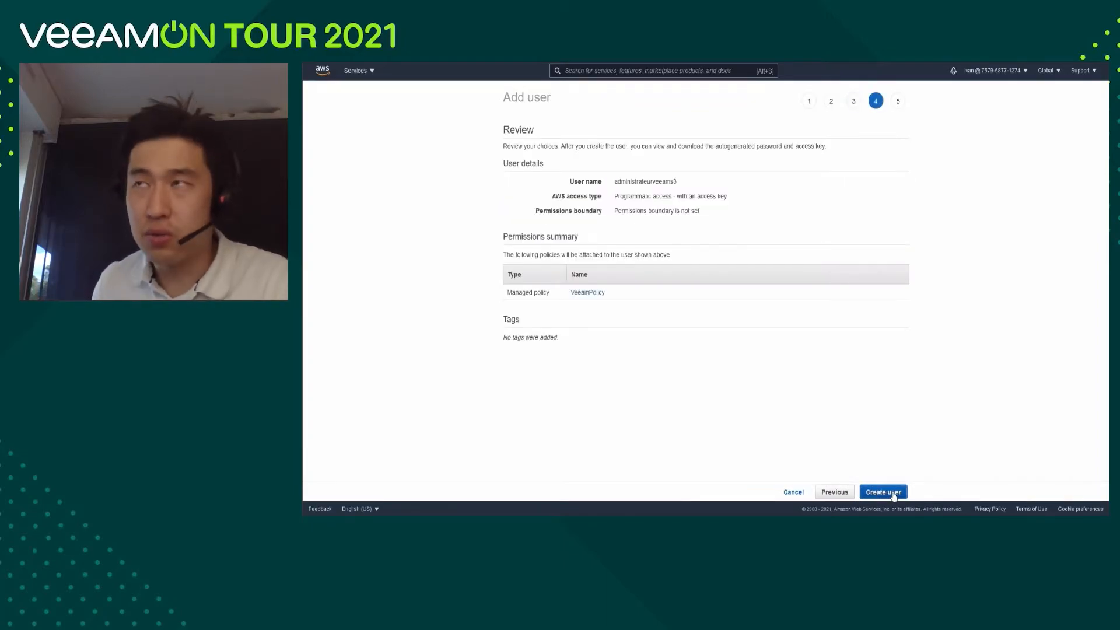
# Create the user and save its credentials file new_user_credentials.csv.
pyautogui.click(894, 495)
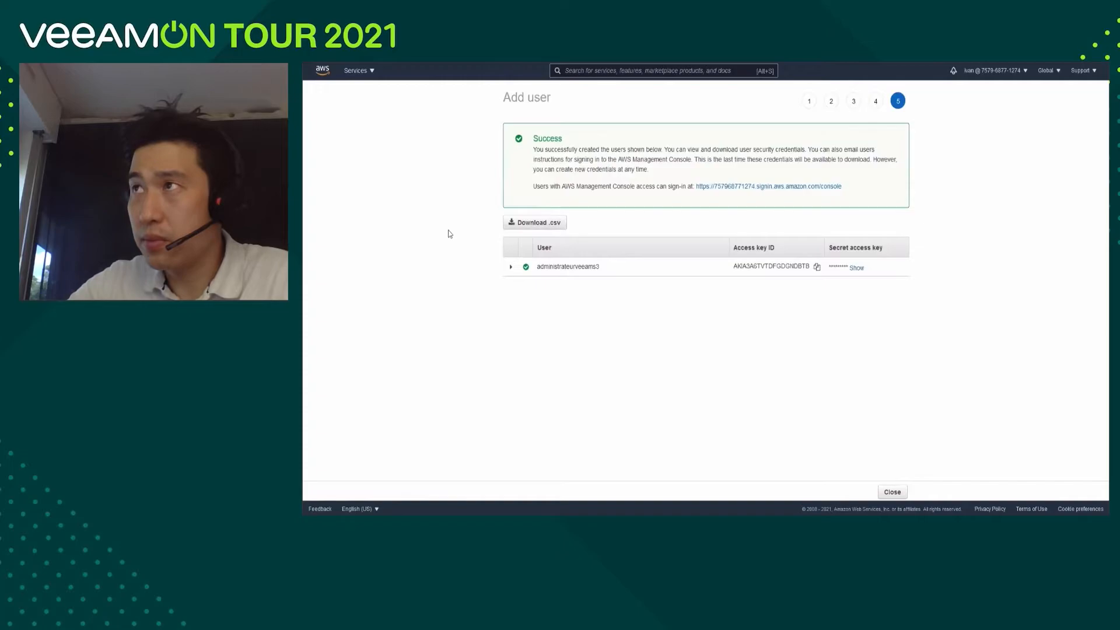
pyautogui.click(537, 226)
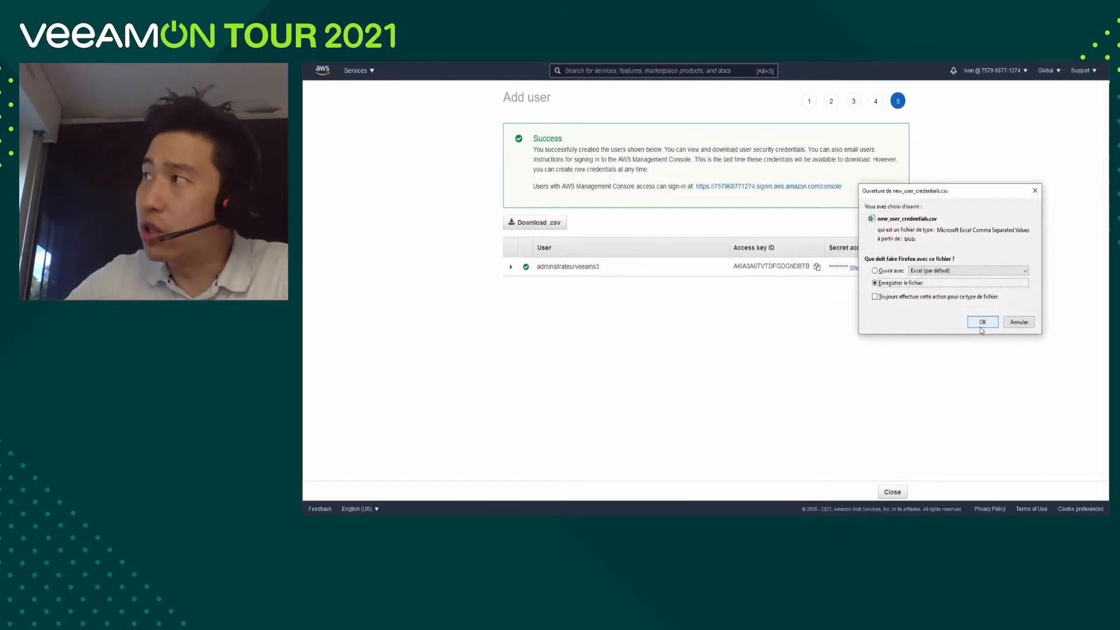
pyautogui.click(982, 323)
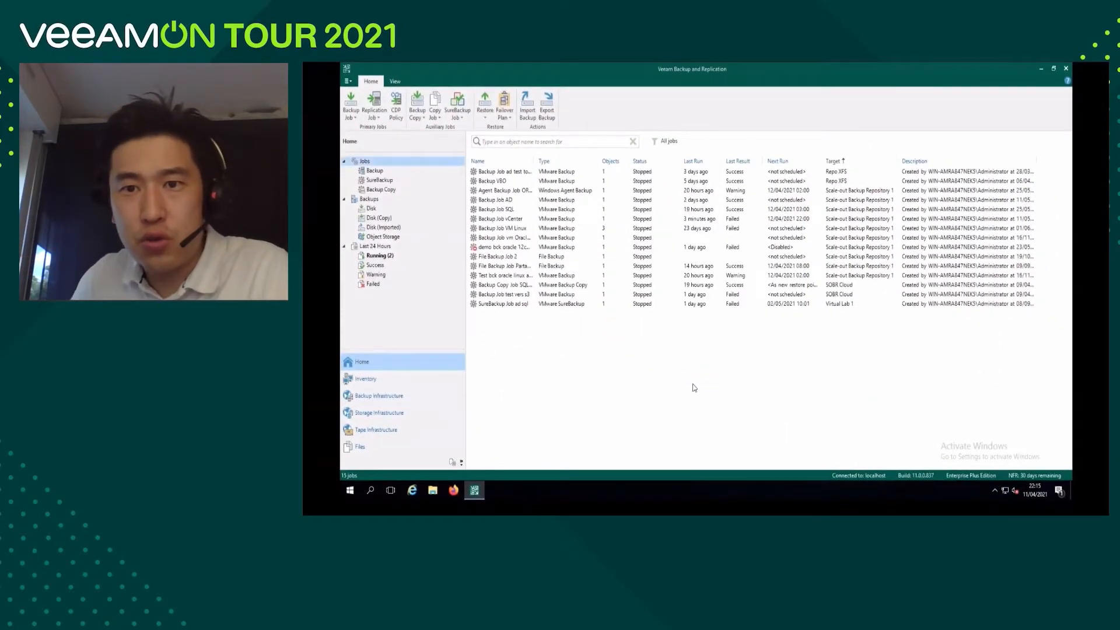
# In Veeam Backup and Replication, open the backup repositories and start adding a direct attached storage repository.
pyautogui.click(399, 401)
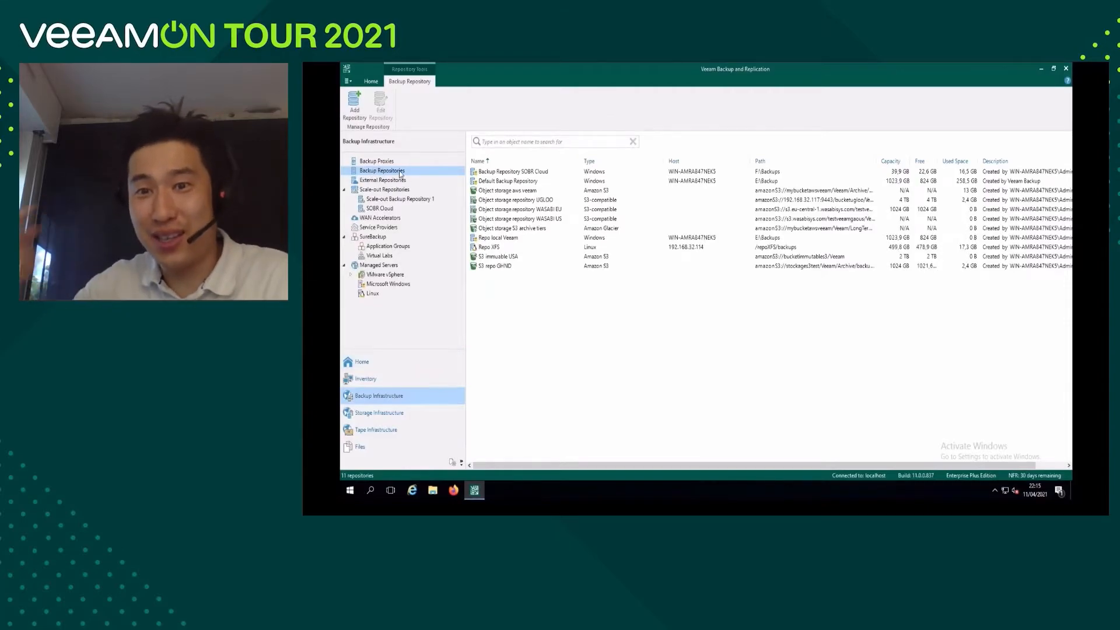
pyautogui.rightClick(522, 304)
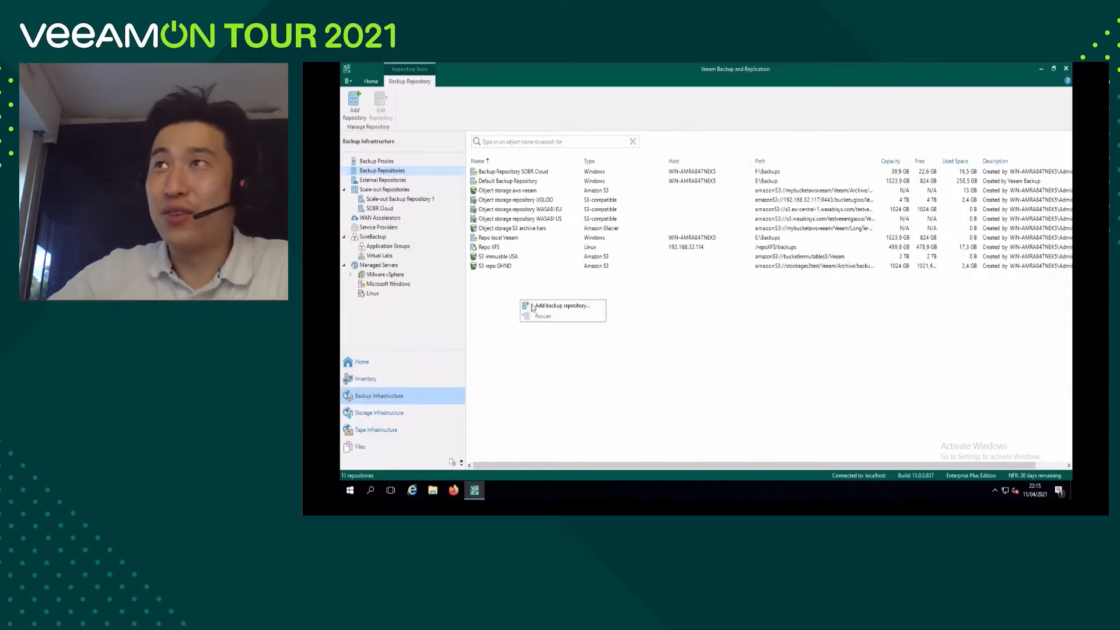
pyautogui.click(542, 307)
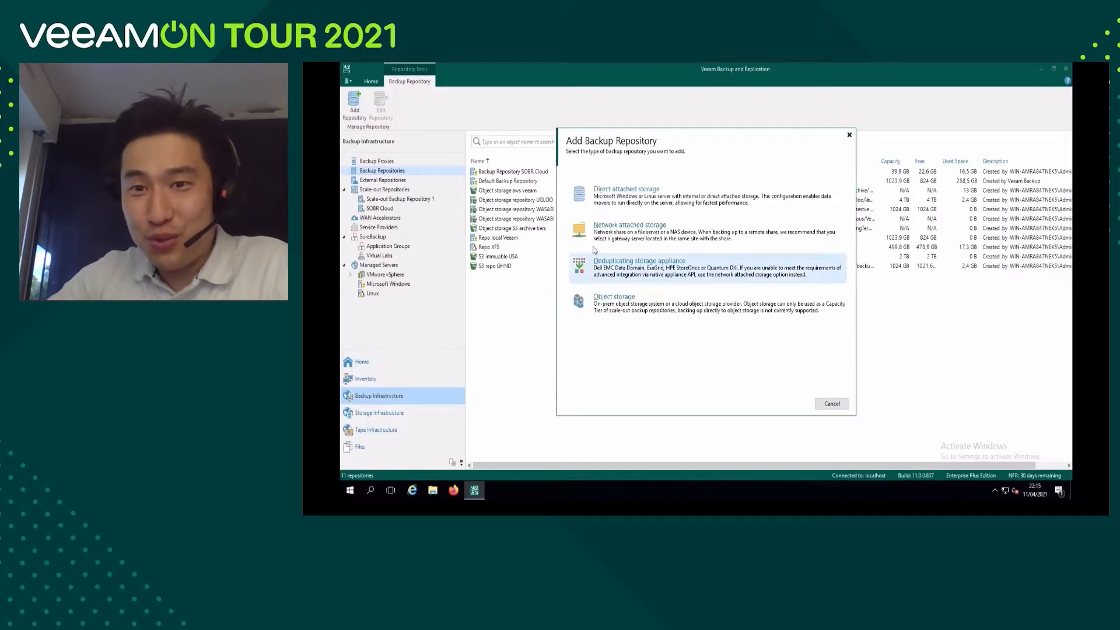
pyautogui.click(625, 192)
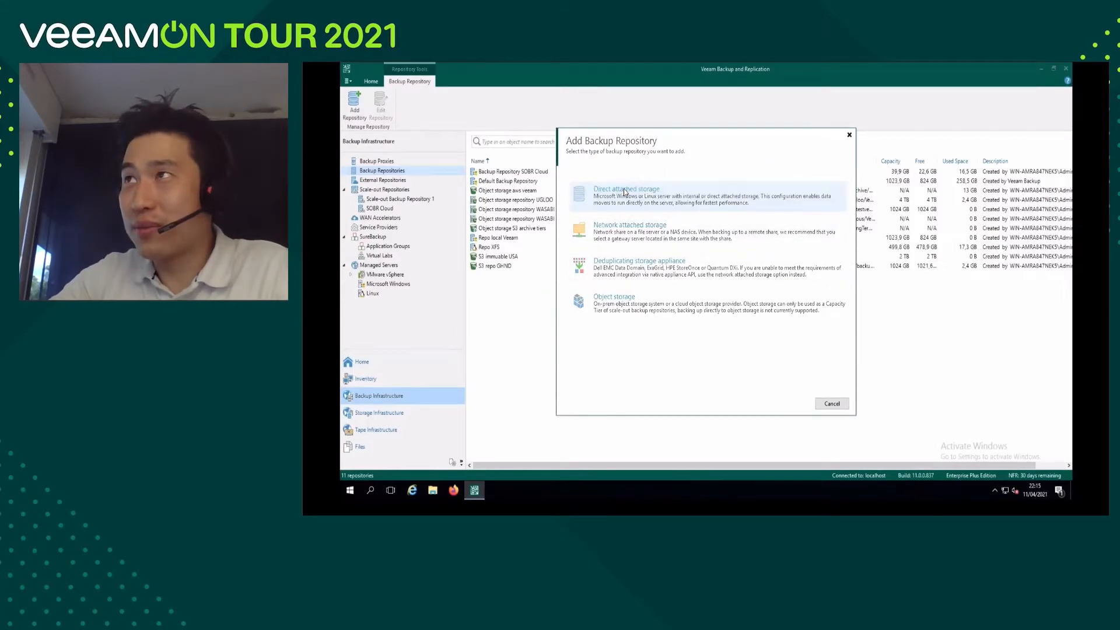
pyautogui.click(624, 192)
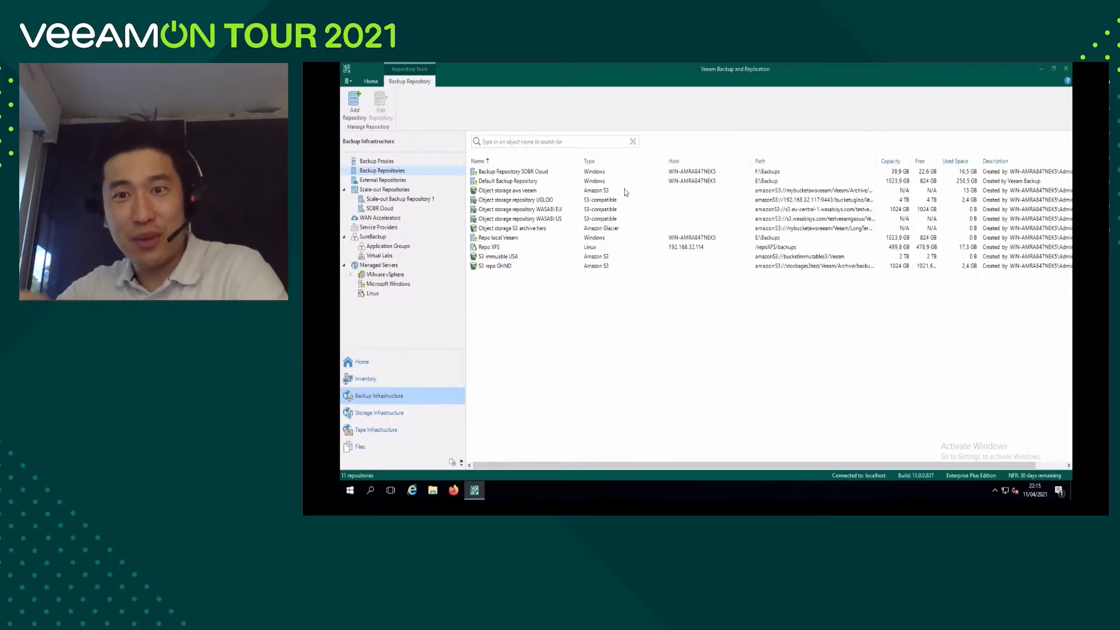
# Name the new backup repository "Repository GFS" and proceed to the server selection.
pyautogui.press('Delete')
pyautogui.press('Delete')
pyautogui.press('Delete')
pyautogui.press('Delete')
pyautogui.press('Delete')
pyautogui.press('Delete')
pyautogui.press('Delete')
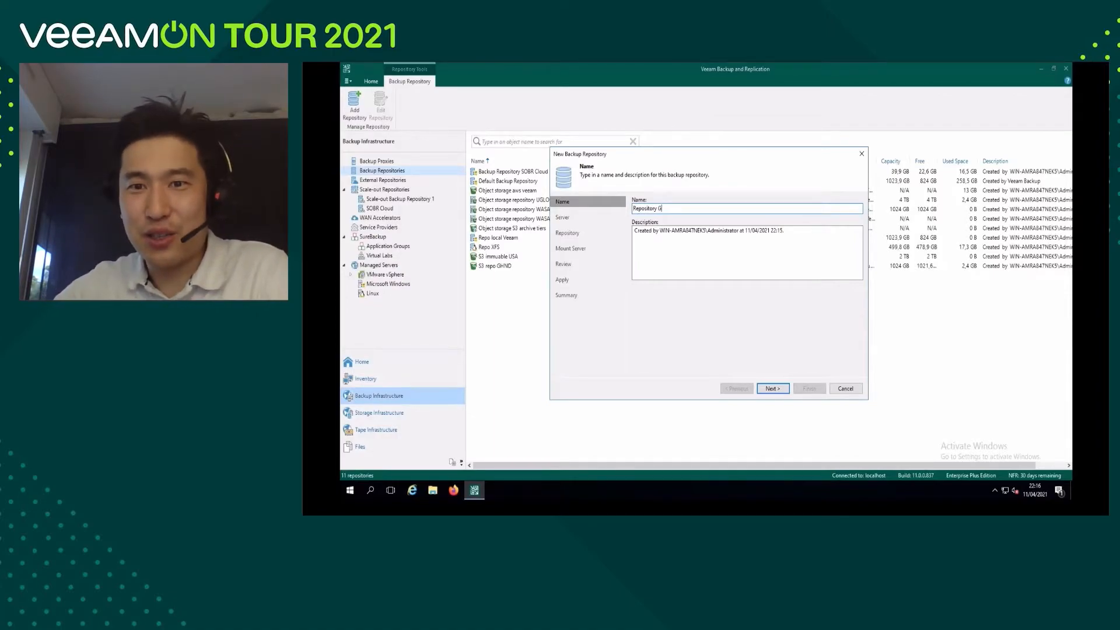
pyautogui.write('GFS')
pyautogui.press('Tab')
pyautogui.click(783, 390)
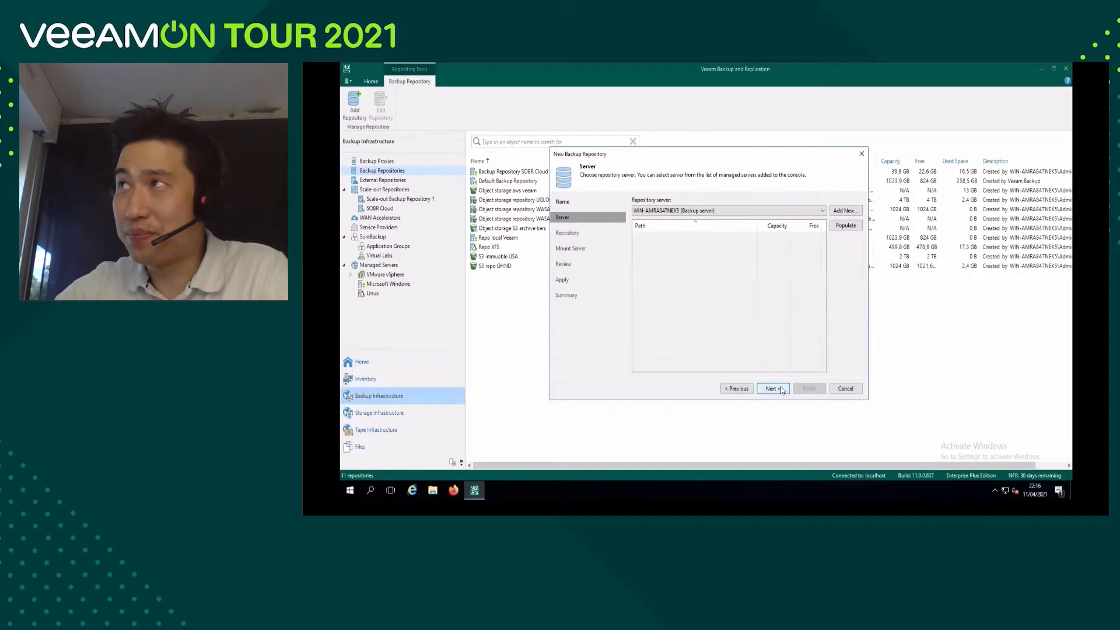
# List the backup server's volumes and choose G:\ for the repository.
pyautogui.click(843, 226)
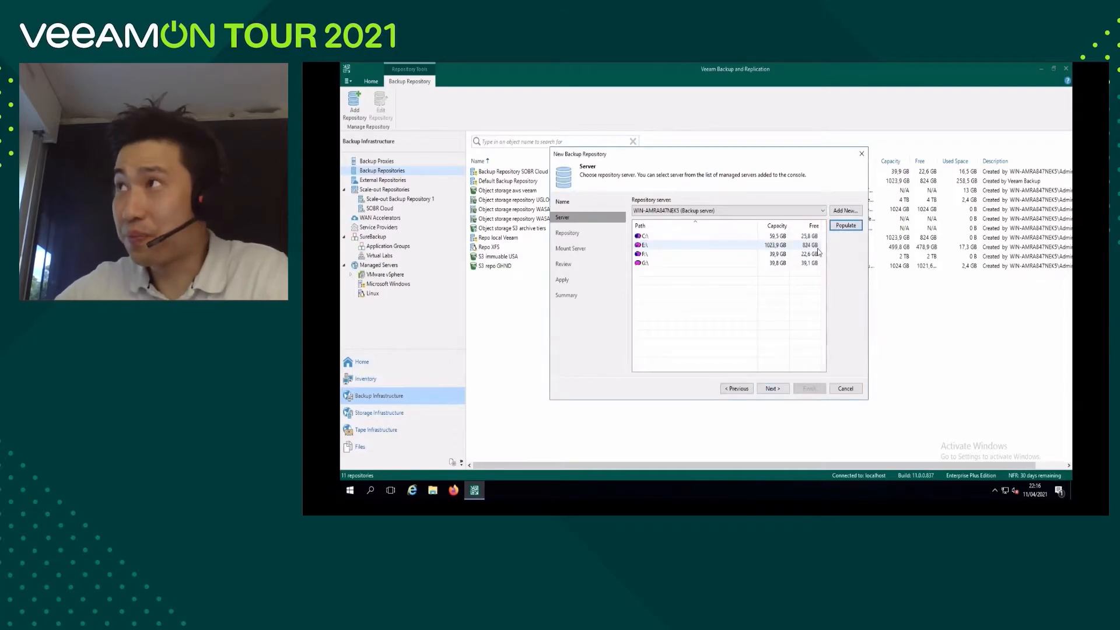
pyautogui.click(662, 266)
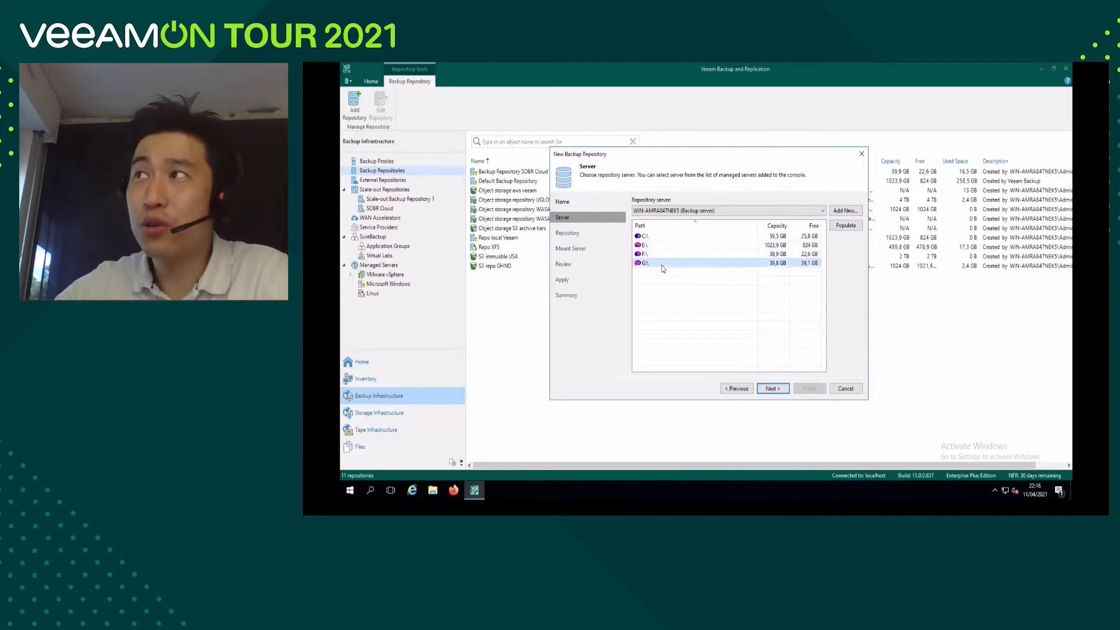
pyautogui.click(772, 389)
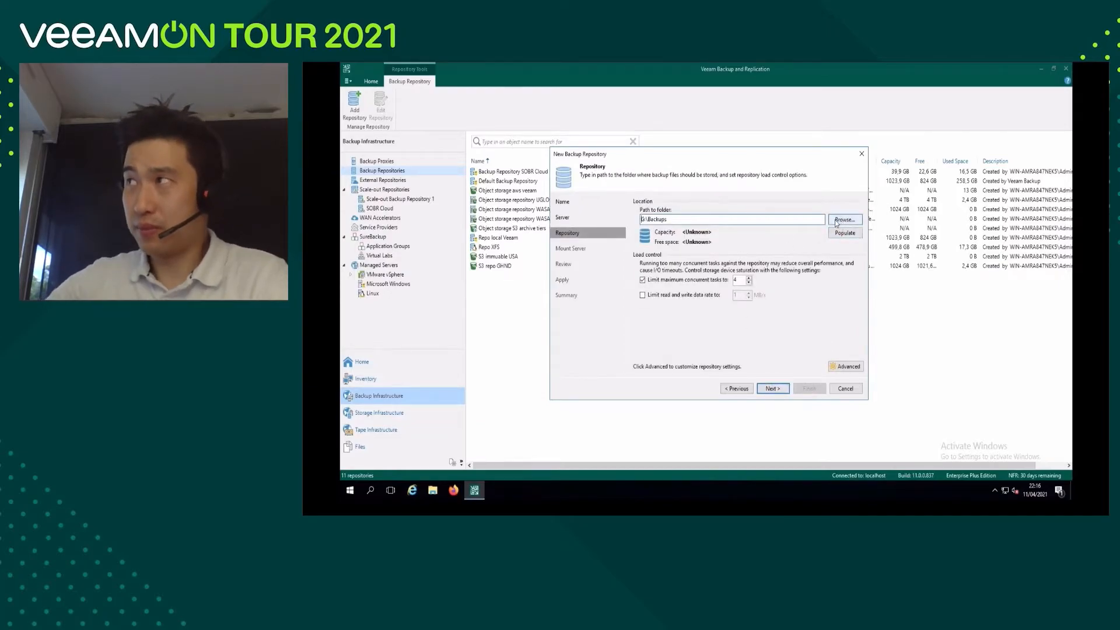
# Create a folder named "Backup GFS S3" on the Repository GFS (G:\) volume and set it as the repository path.
pyautogui.click(842, 222)
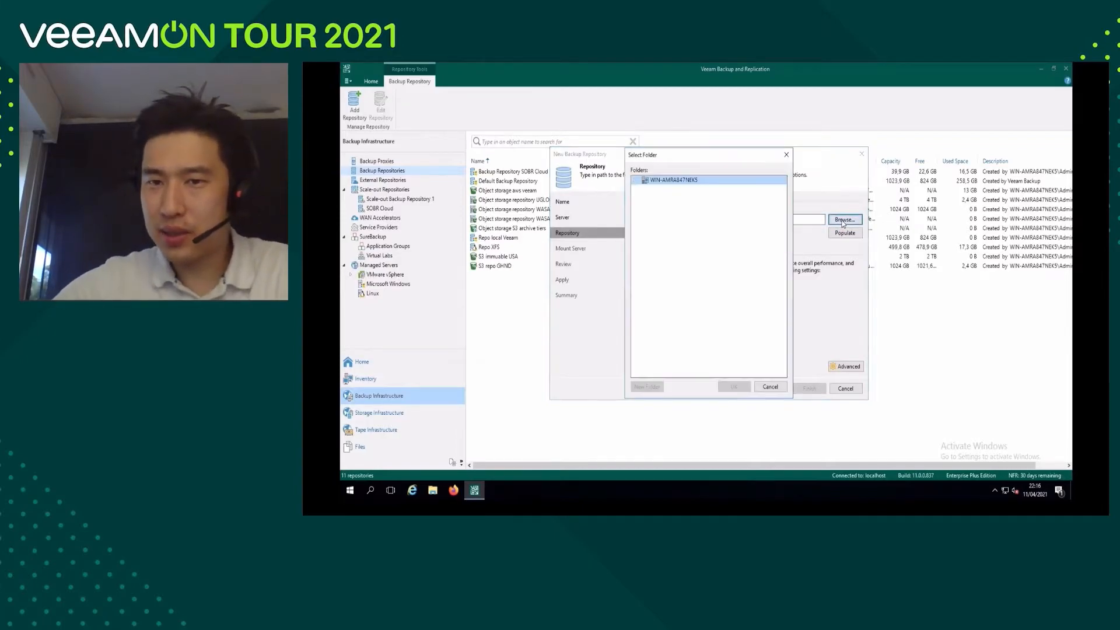
pyautogui.click(635, 180)
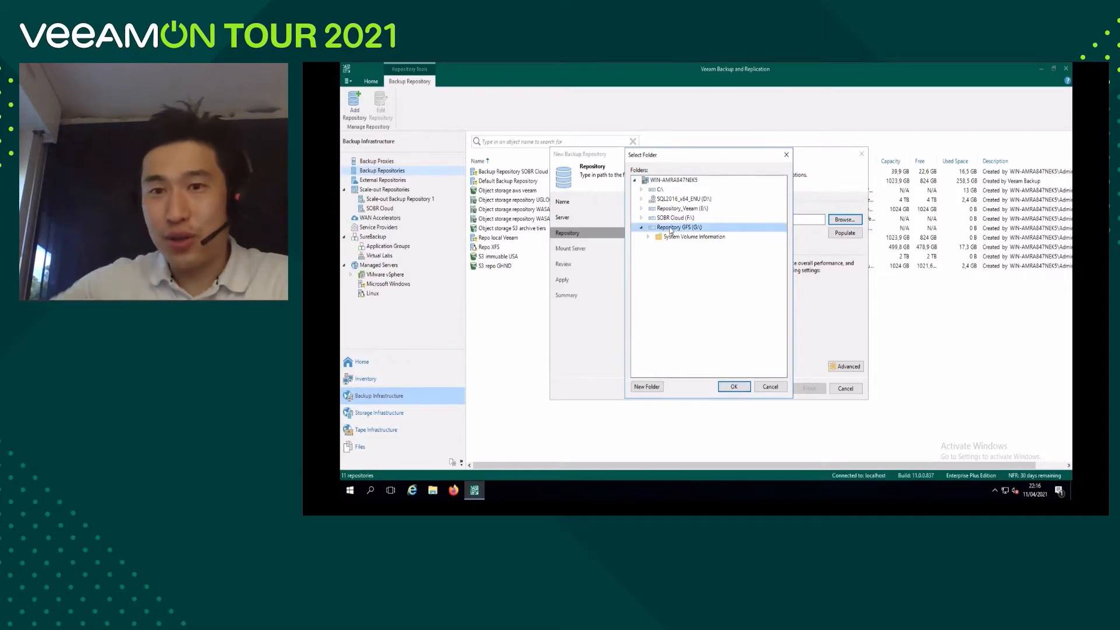
pyautogui.click(646, 386)
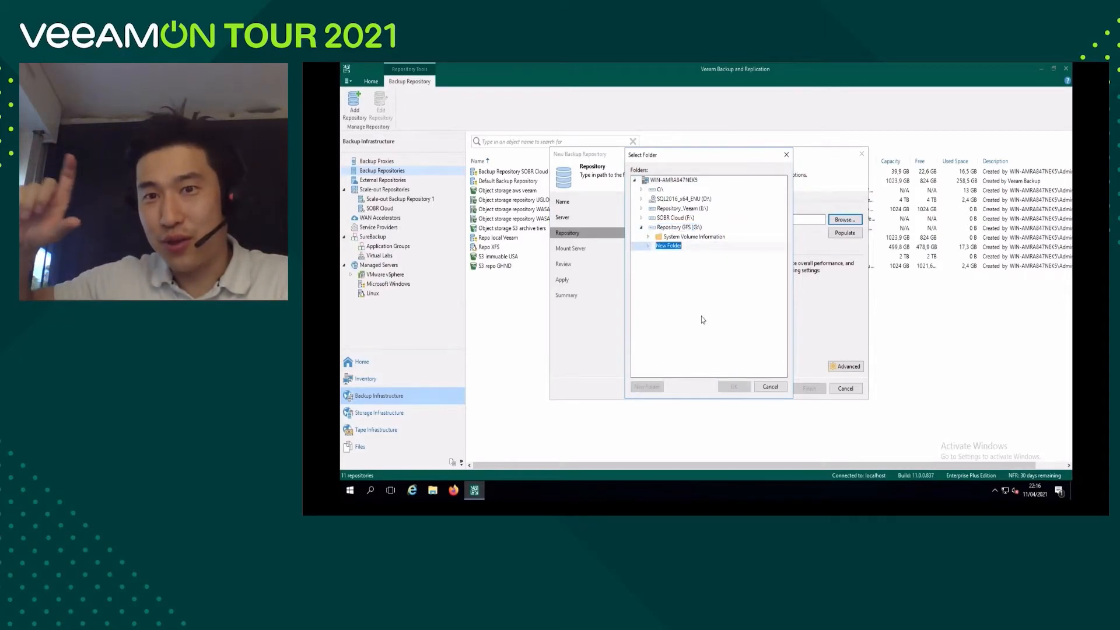
pyautogui.write('Backup GFS S3')
pyautogui.press('Return')
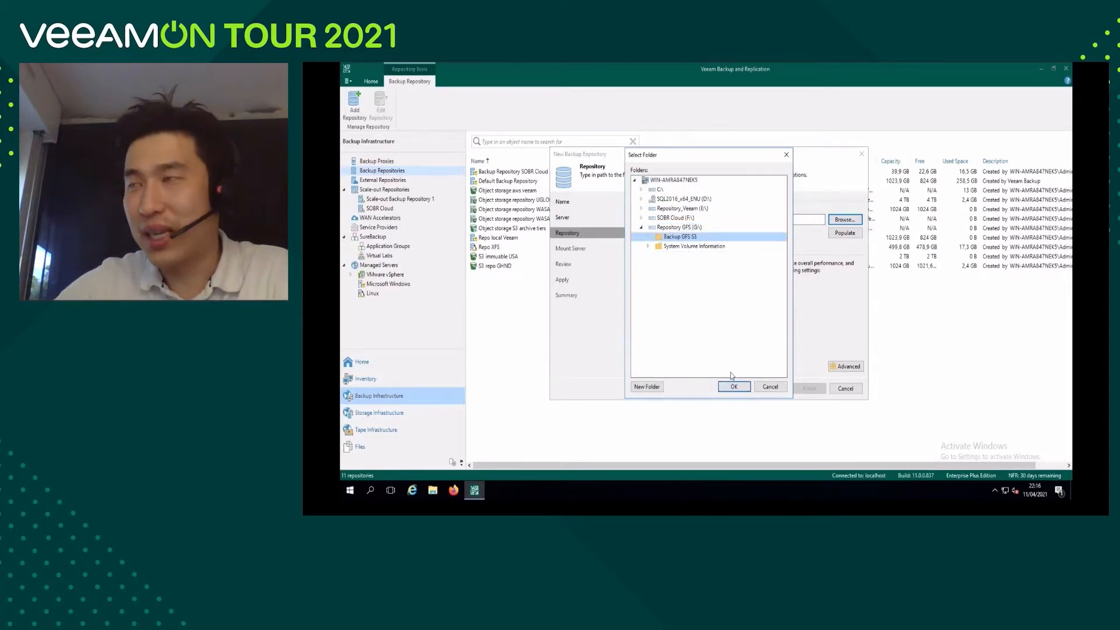
pyautogui.click(734, 388)
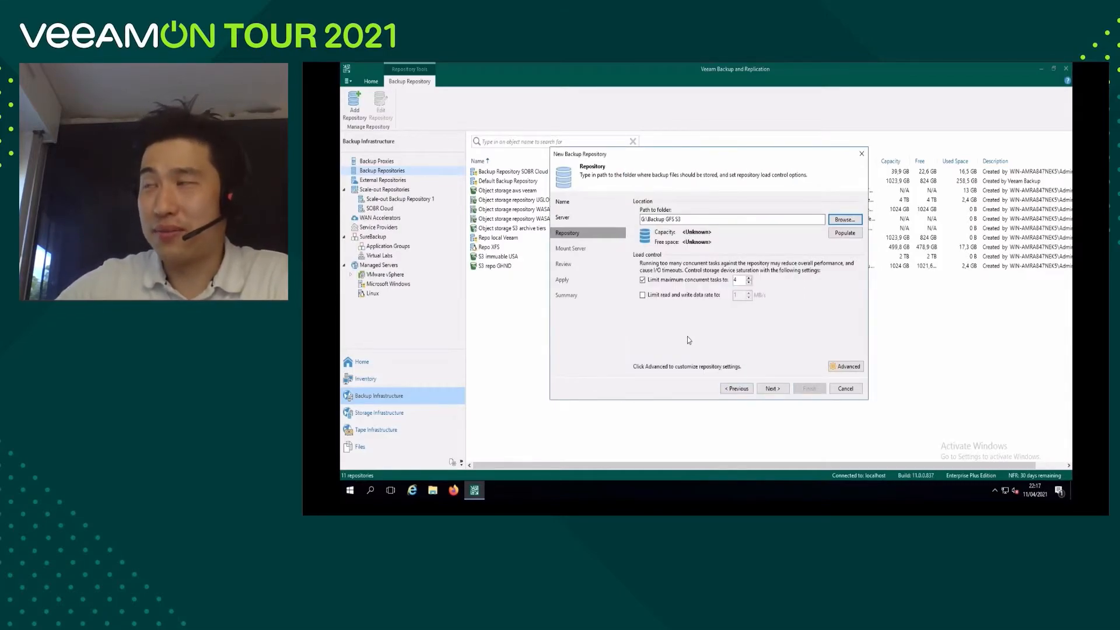
# Enable per-machine backup files in the repository's storage compatibility settings and proceed to the mount server.
pyautogui.click(847, 368)
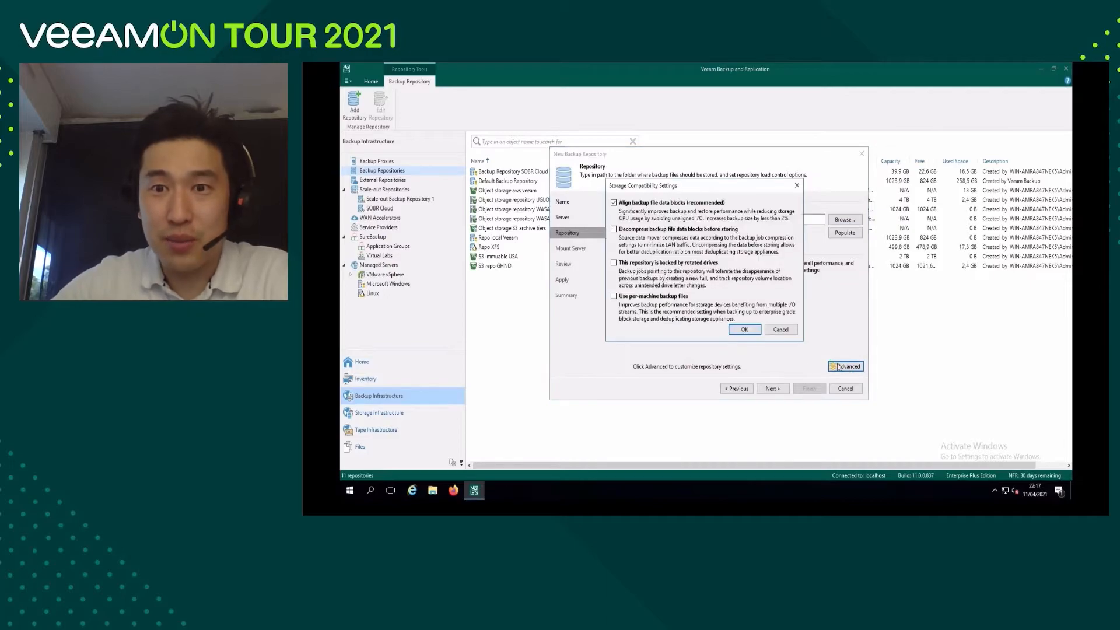
pyautogui.click(614, 297)
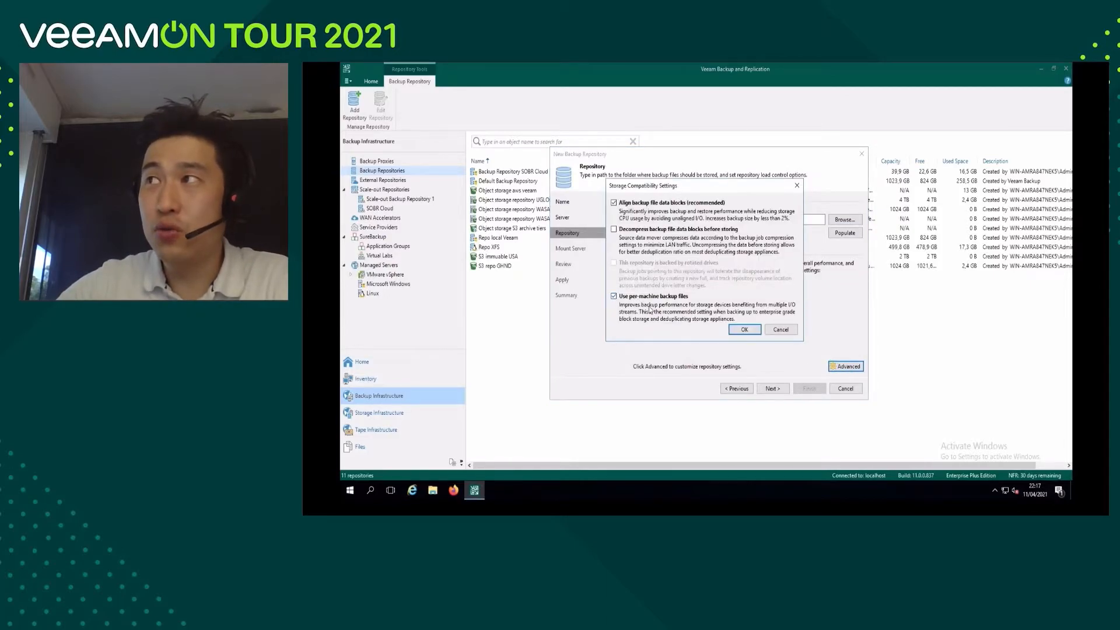
pyautogui.click(743, 330)
pyautogui.click(772, 388)
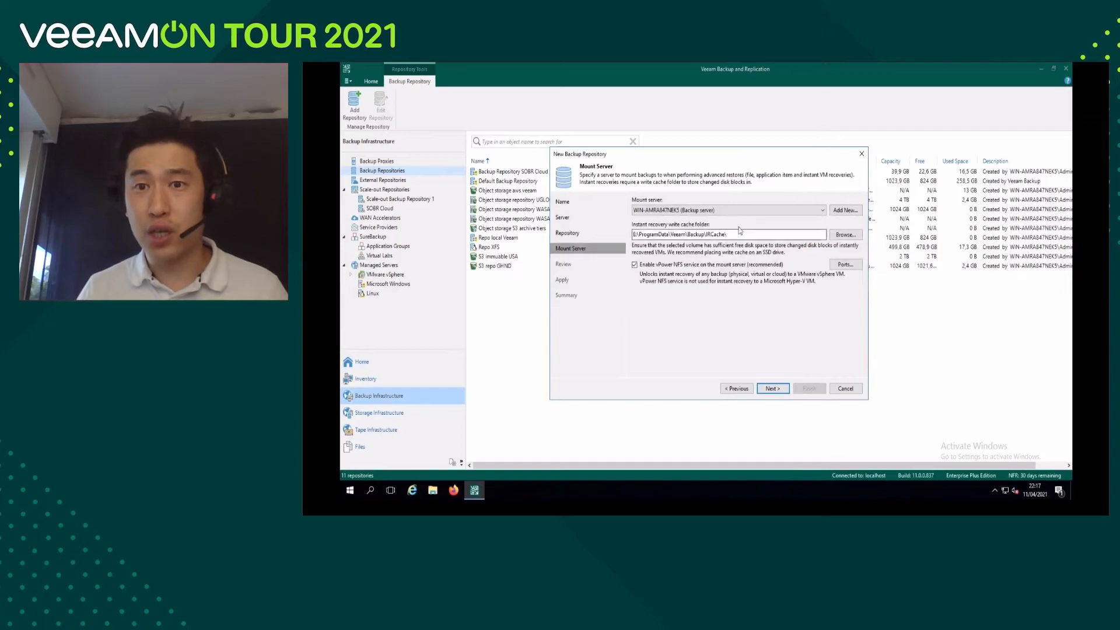
# Keep the default mount server settings, apply the configuration and finish creating the backup repository.
pyautogui.click(775, 389)
pyautogui.click(778, 389)
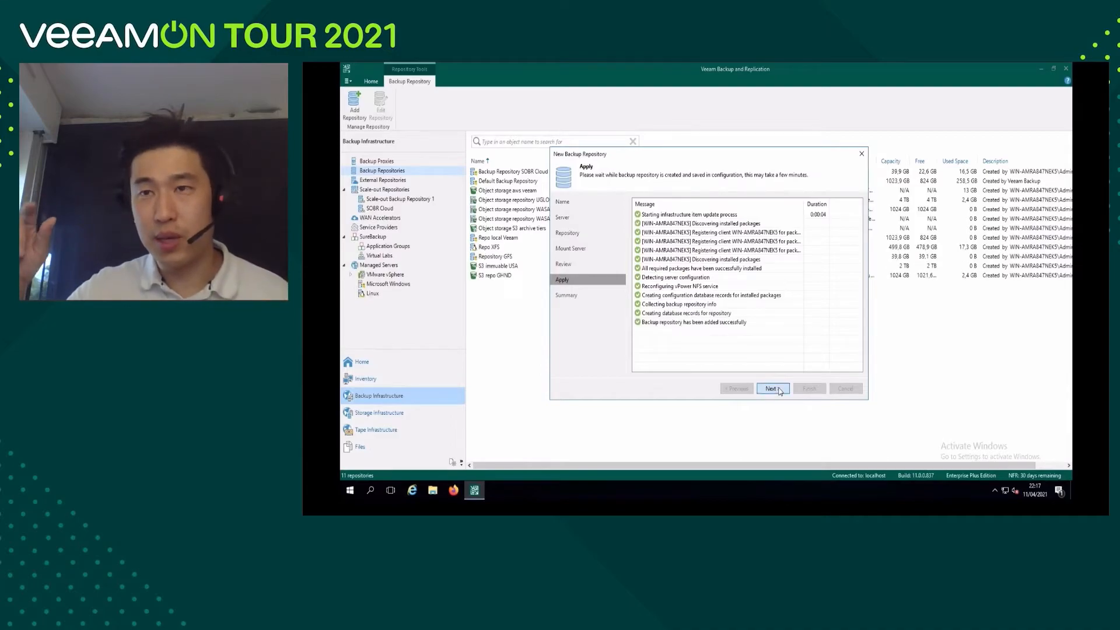
pyautogui.click(779, 390)
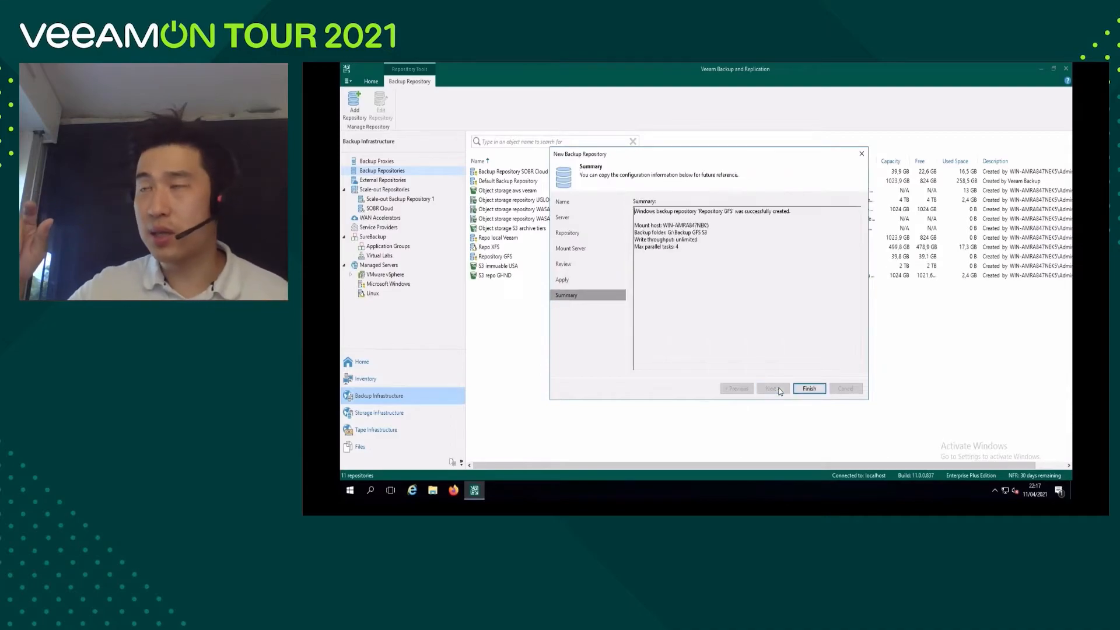
pyautogui.click(809, 389)
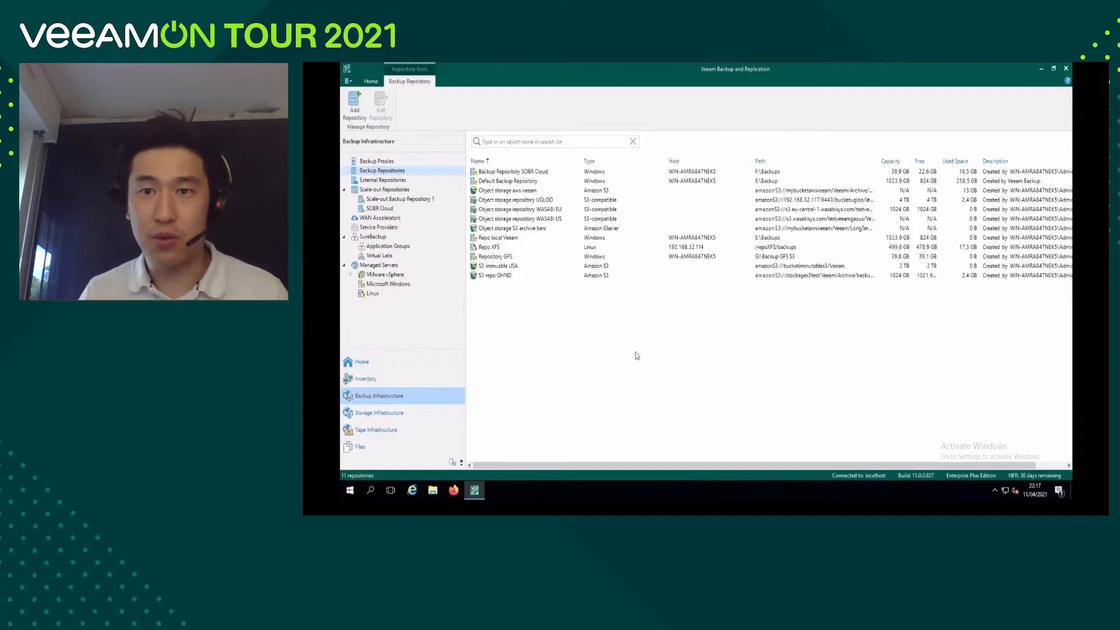
# Start a new scale-out backup repository named "SOBR archive S3" and proceed to its performance tier.
pyautogui.click(395, 193)
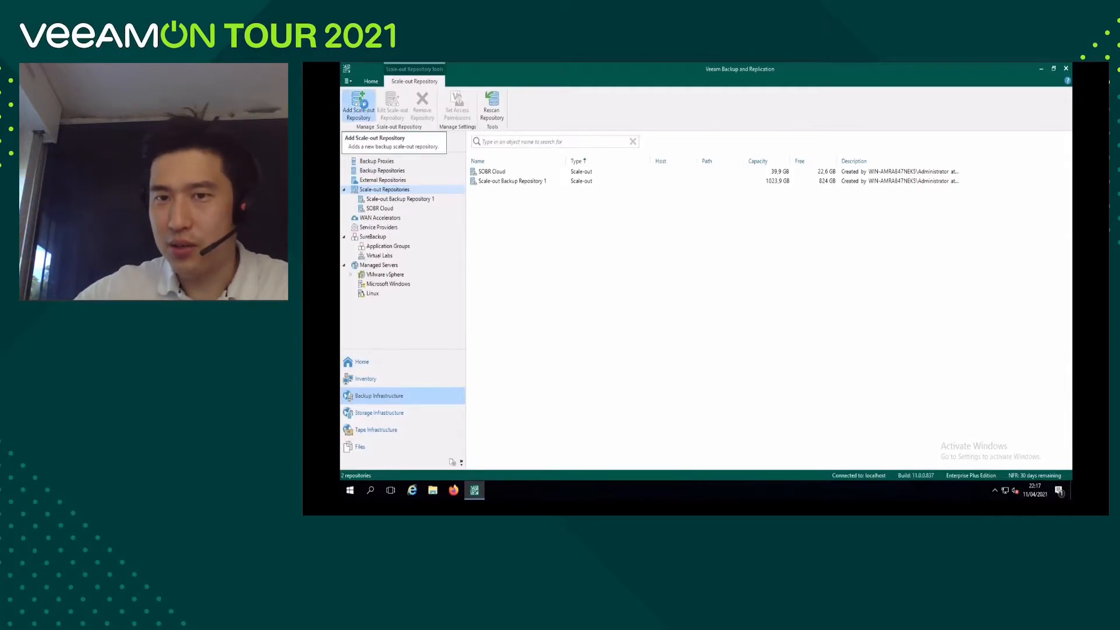
pyautogui.click(361, 104)
pyautogui.write('SOBR archive S3')
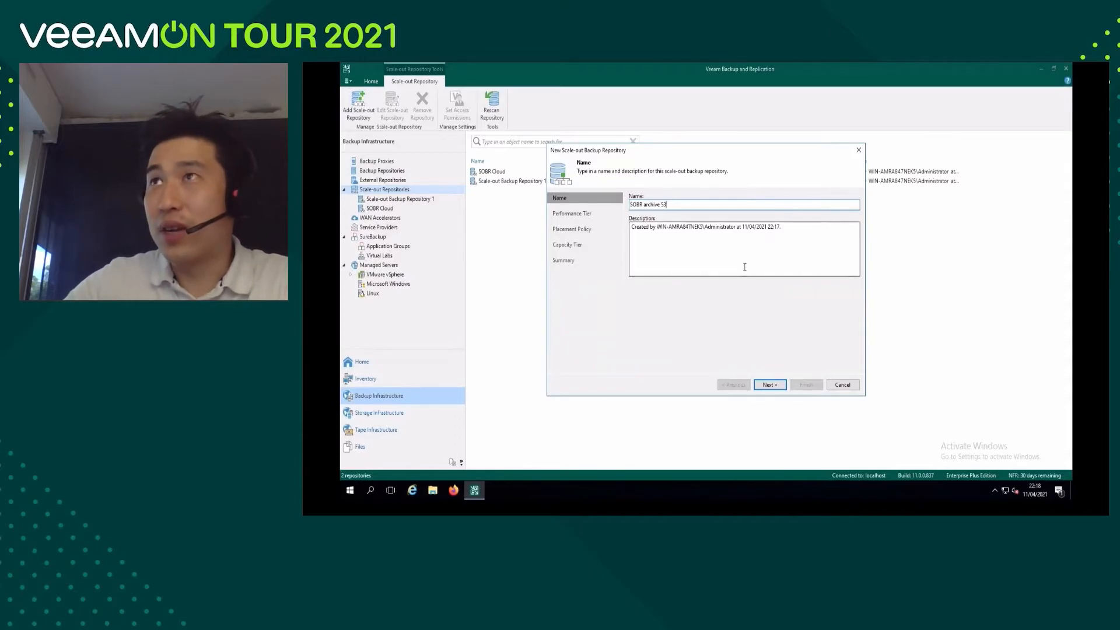
pyautogui.click(769, 384)
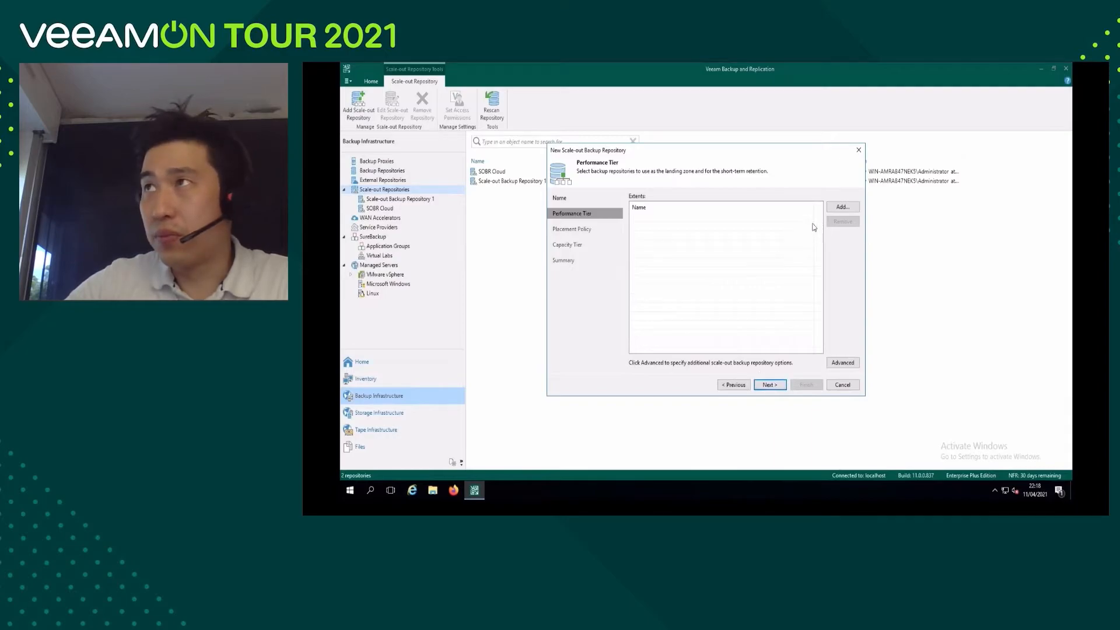
# Add Repository GFS as the performance tier extent and proceed to the placement policy.
pyautogui.click(840, 208)
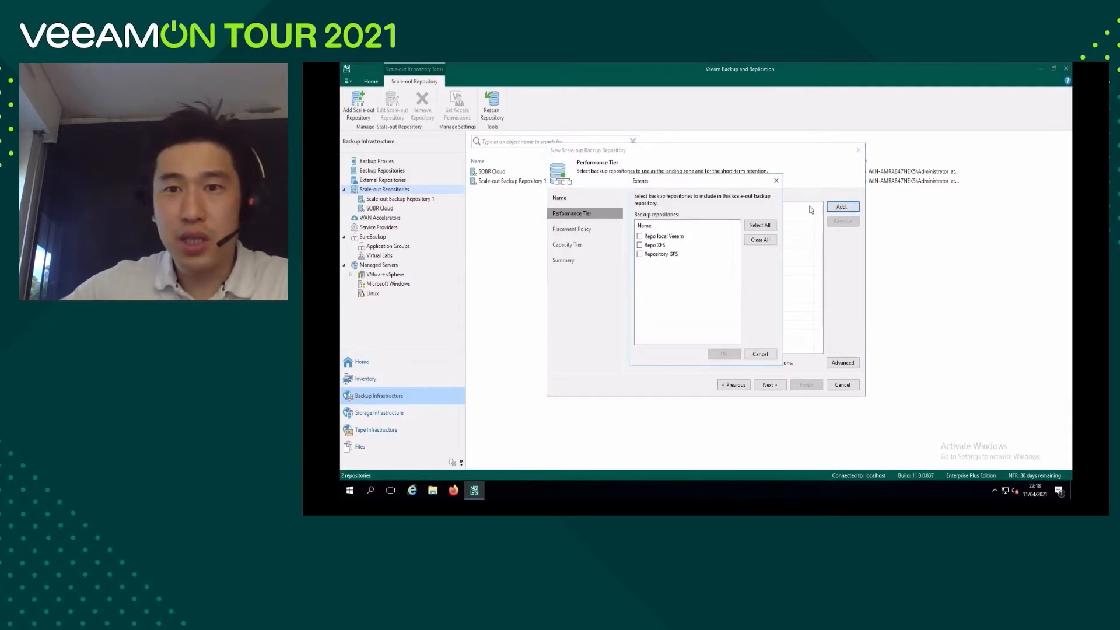
pyautogui.click(640, 254)
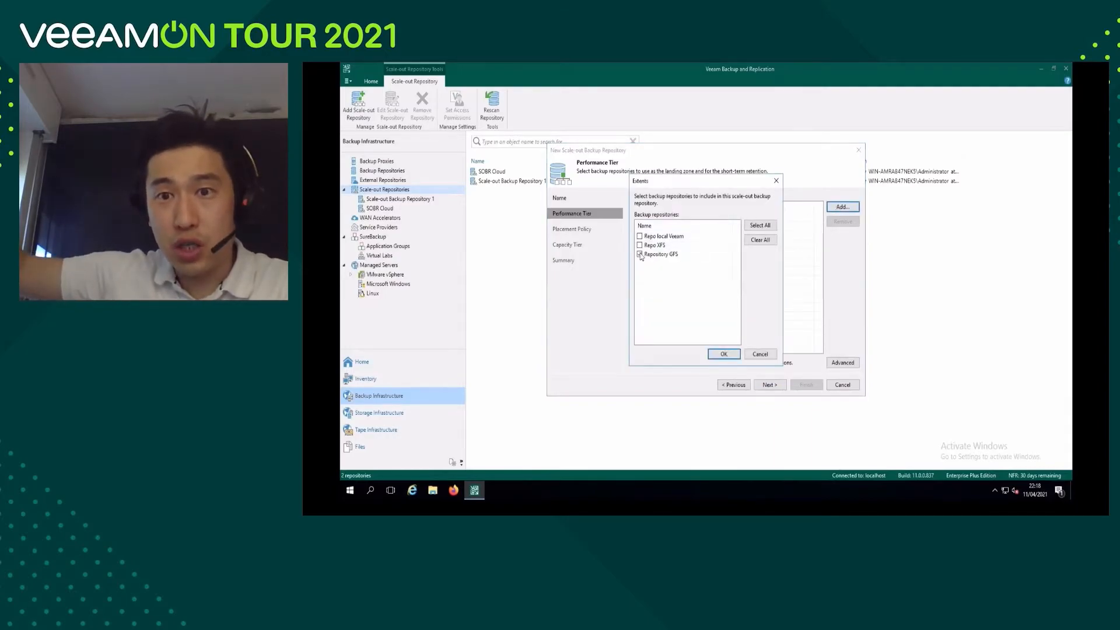
pyautogui.click(724, 352)
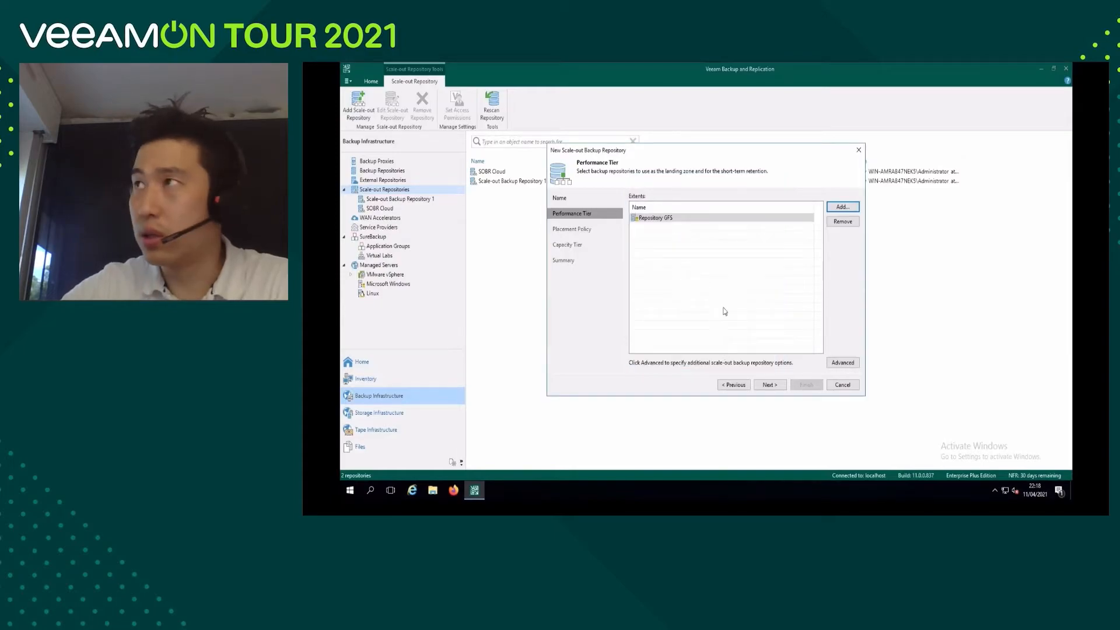
pyautogui.click(778, 386)
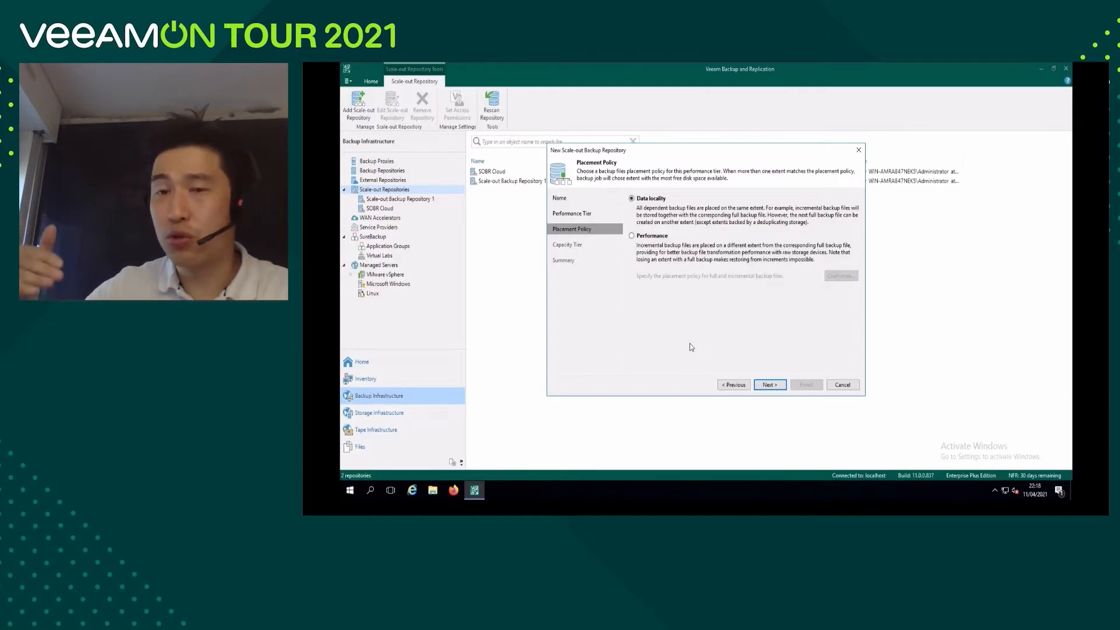
# Keep the Data locality placement policy, extend the capacity with object storage and start adding a new object storage repository.
pyautogui.click(770, 385)
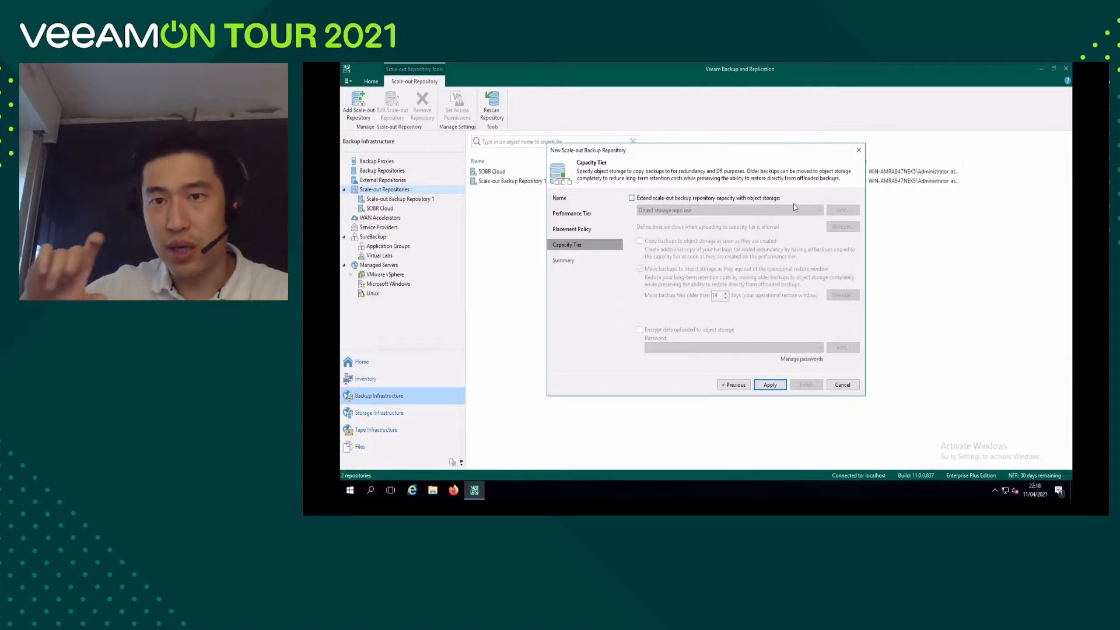
pyautogui.click(665, 199)
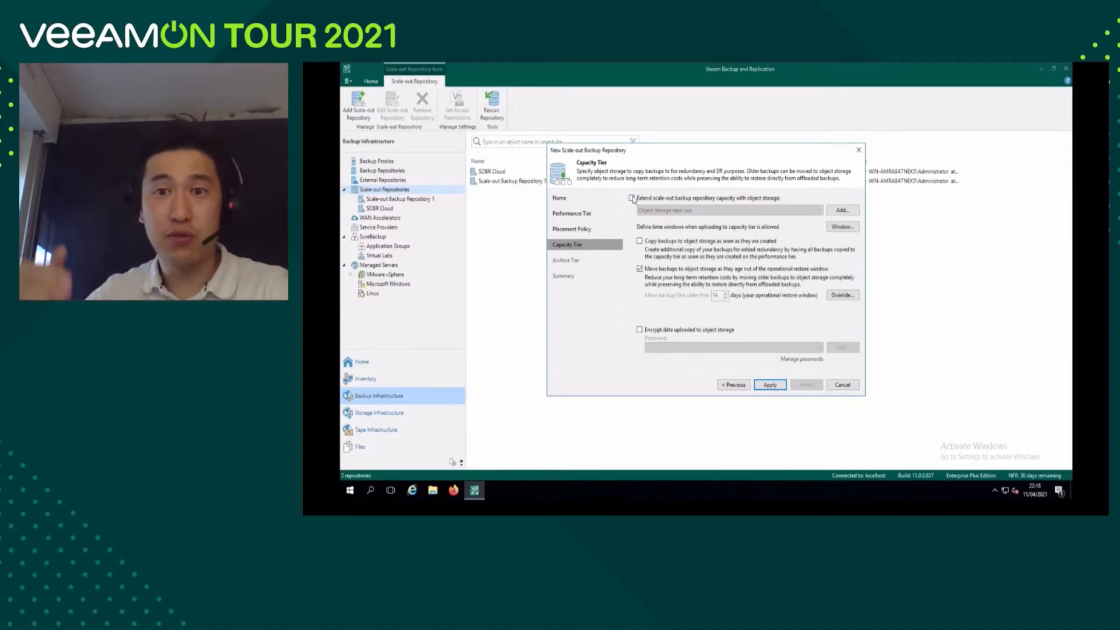
pyautogui.click(843, 210)
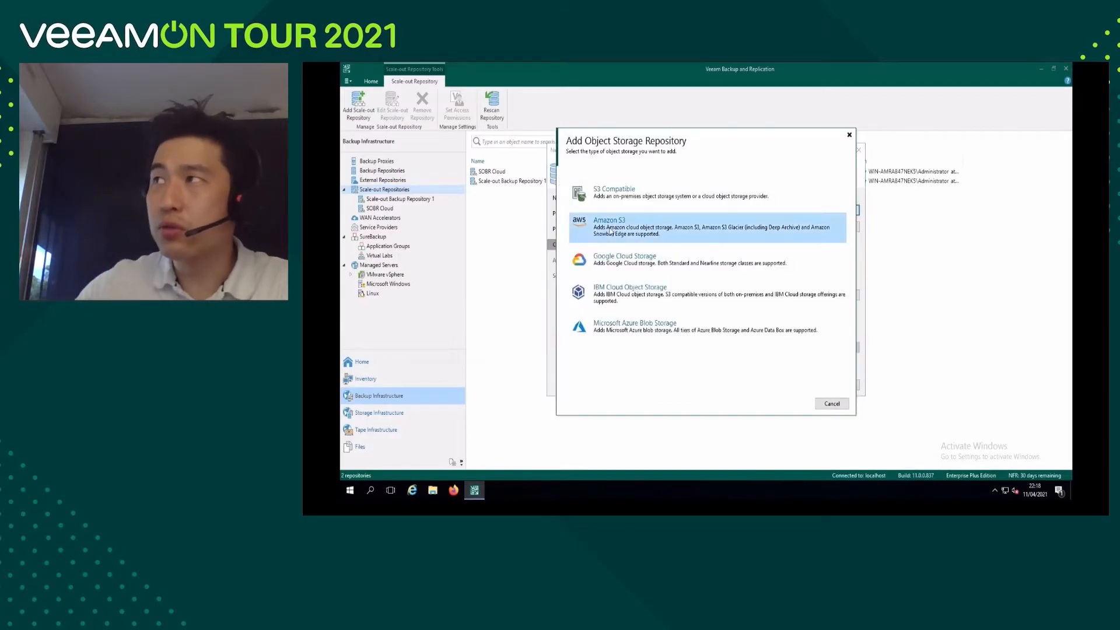
# Choose Amazon S3 as the object storage type and name the repository "bucket S3 capacity tier", proceeding to its account settings.
pyautogui.click(610, 232)
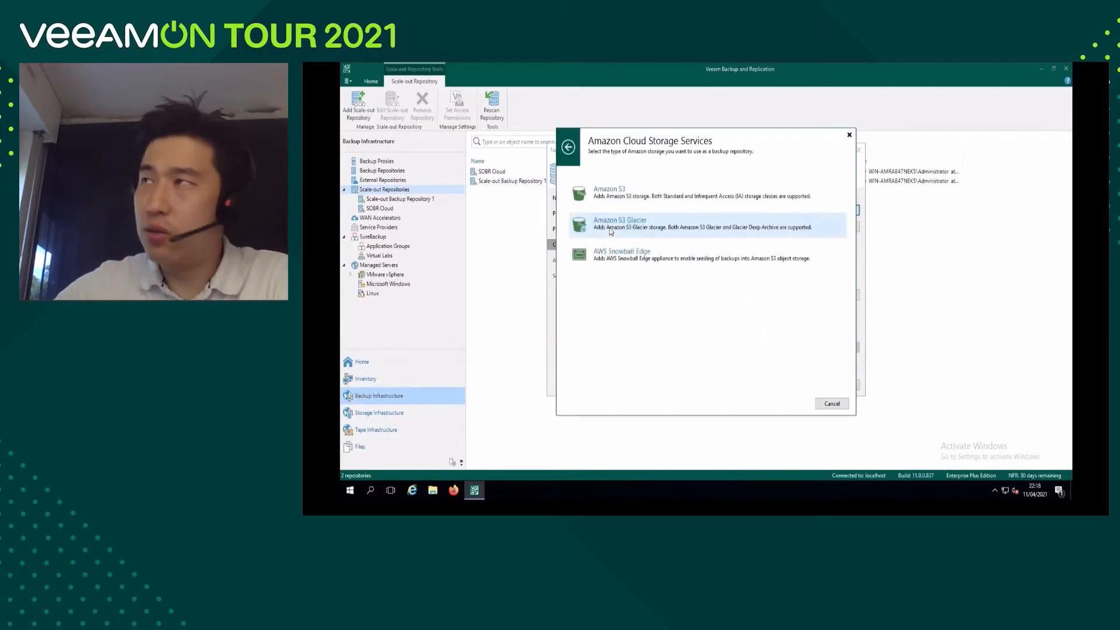
pyautogui.click(605, 195)
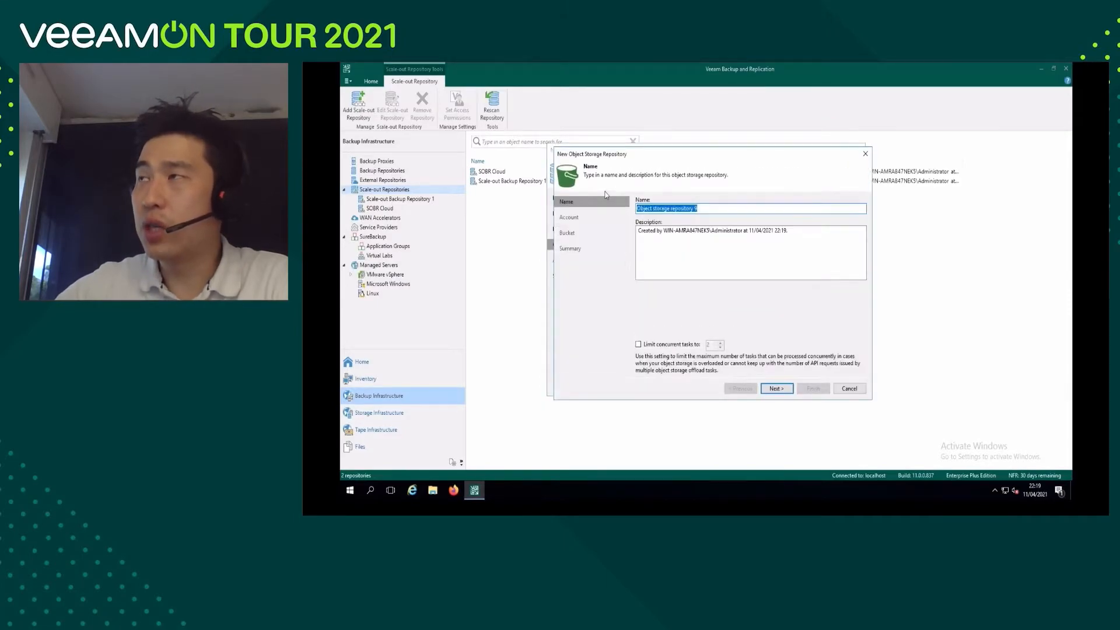
pyautogui.click(776, 388)
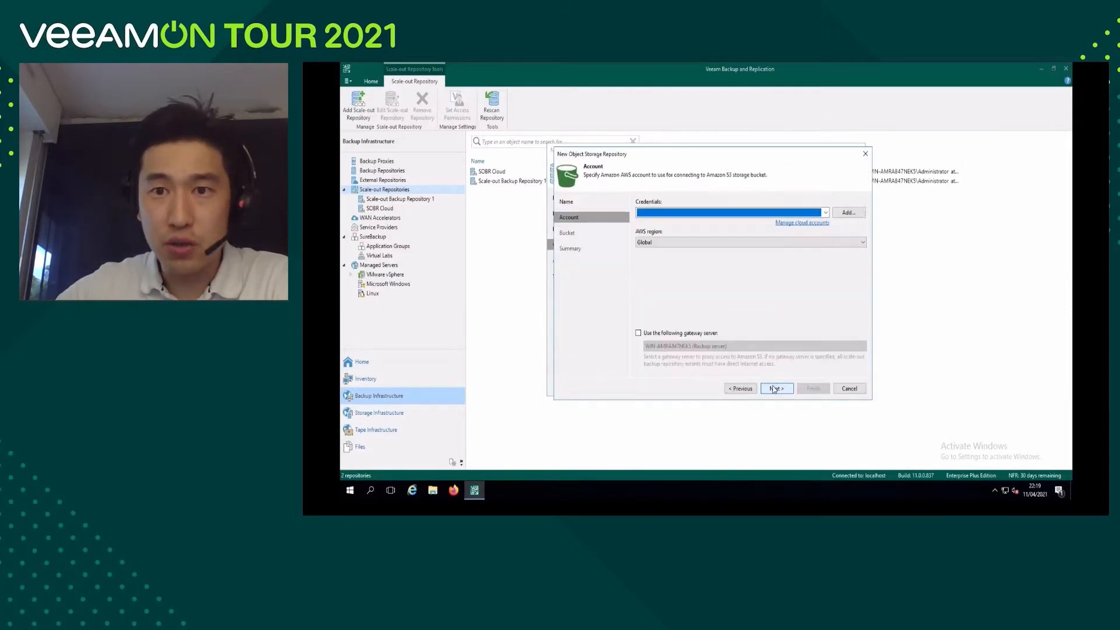
# Add new AWS credentials for the capacity tier repository by pasting the access key and the secret key.
pyautogui.click(849, 213)
pyautogui.rightClick(752, 235)
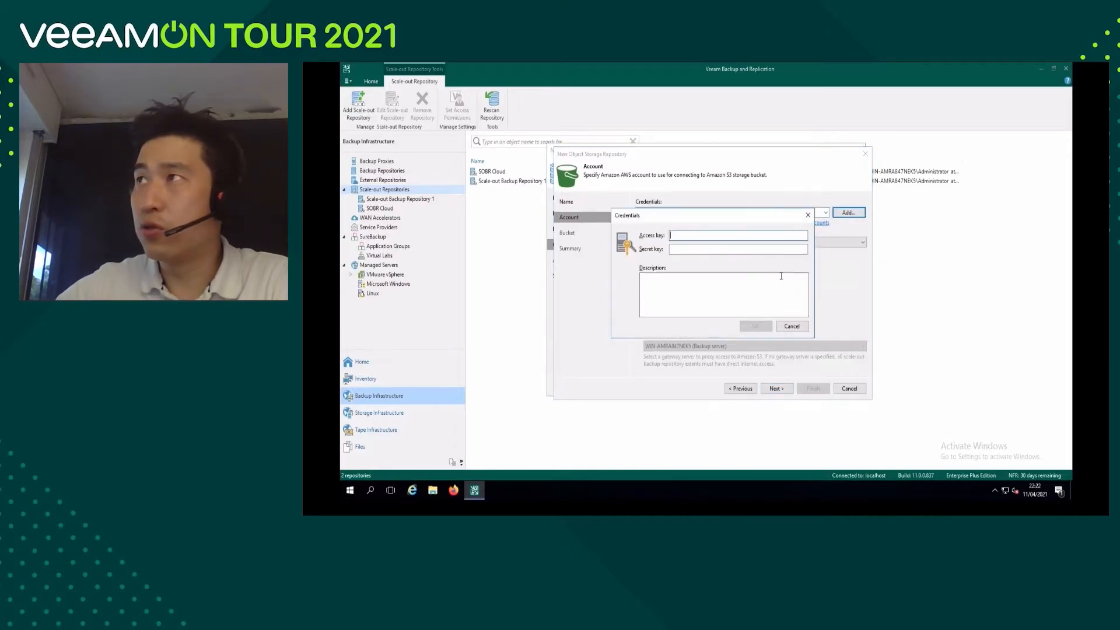
pyautogui.click(770, 278)
pyautogui.rightClick(721, 249)
pyautogui.click(736, 292)
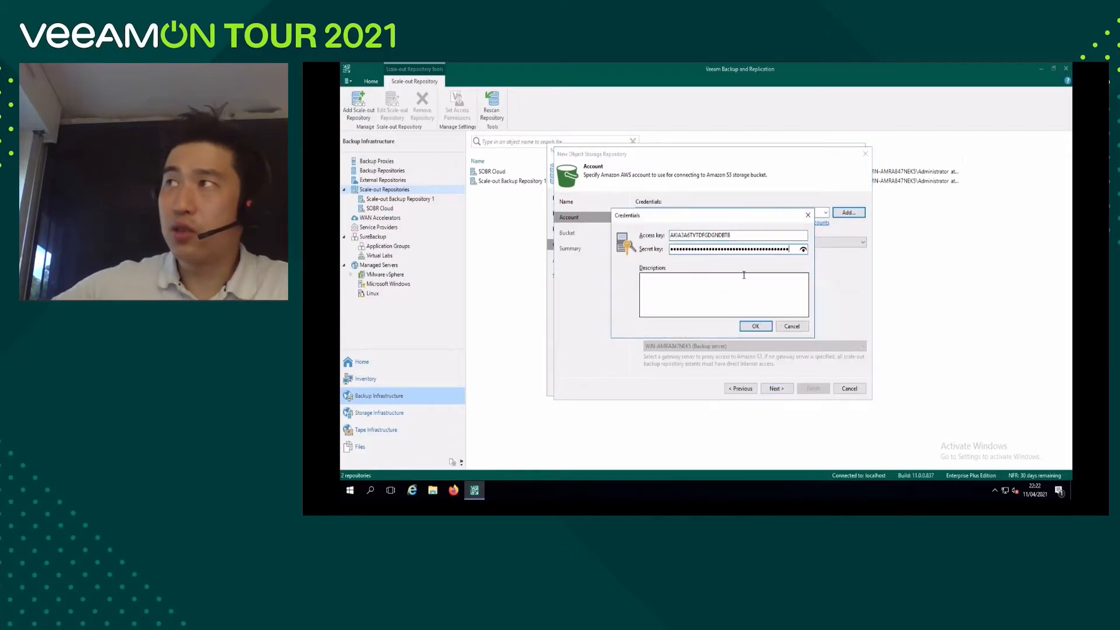
pyautogui.click(754, 326)
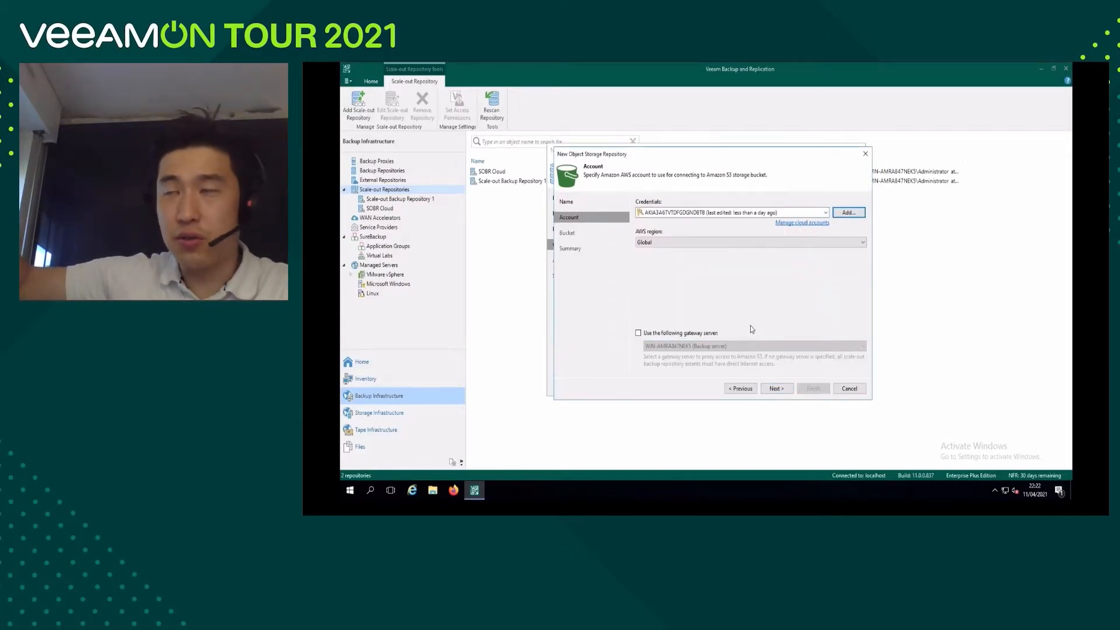
# Keep Global as the AWS region and proceed to the bucket settings.
pyautogui.click(862, 242)
pyautogui.click(658, 254)
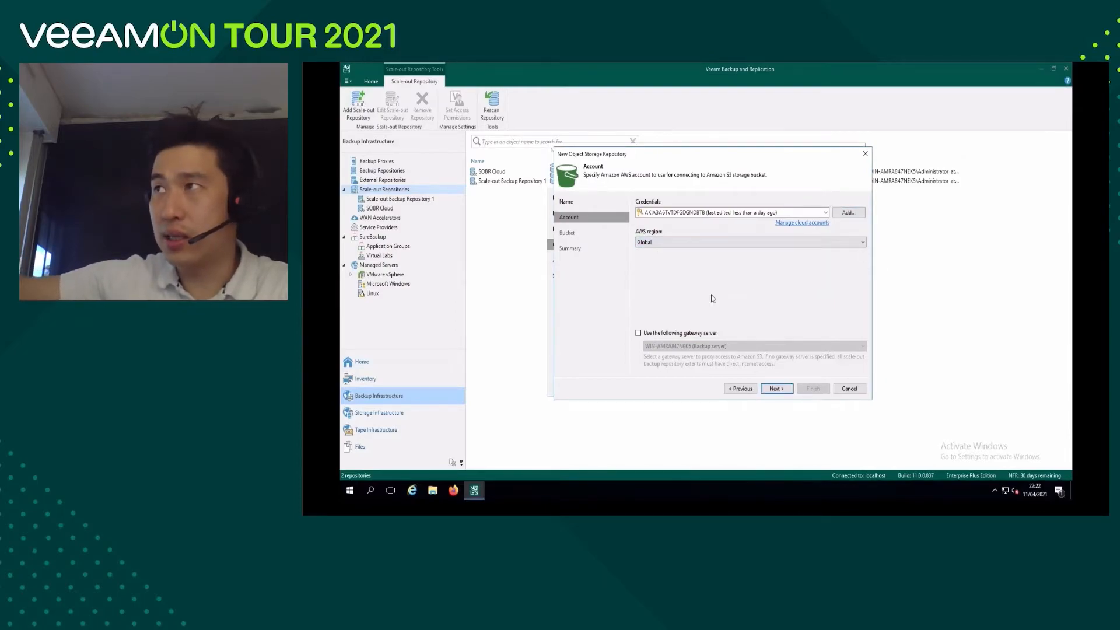
pyautogui.click(780, 389)
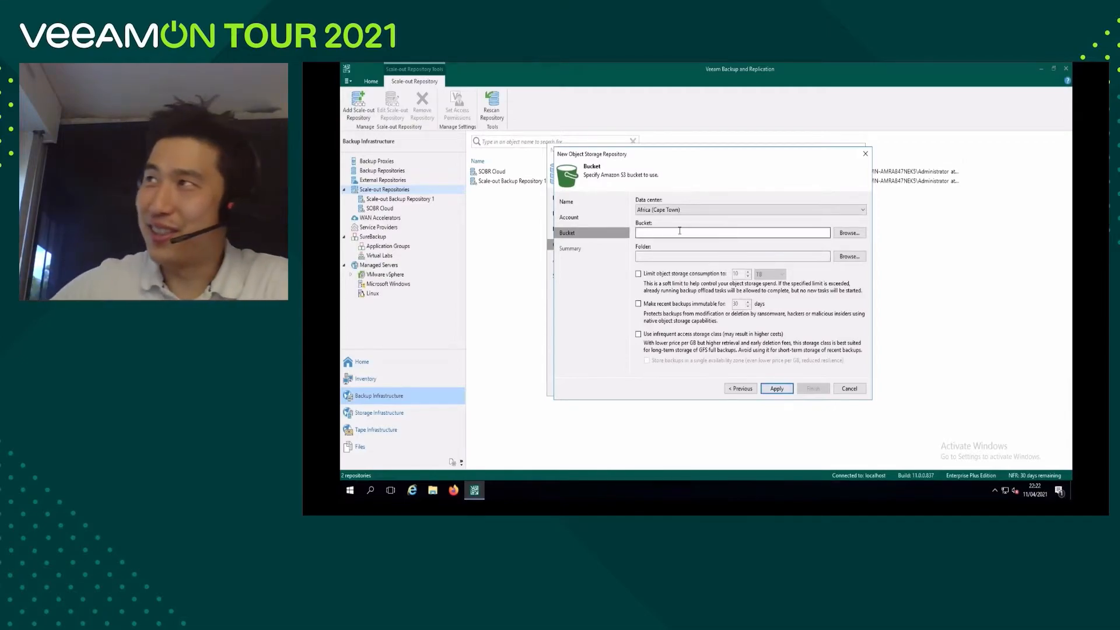
# Set the data center to EU (Paris) and select the bucket bucketveeams3gfs.
pyautogui.click(649, 210)
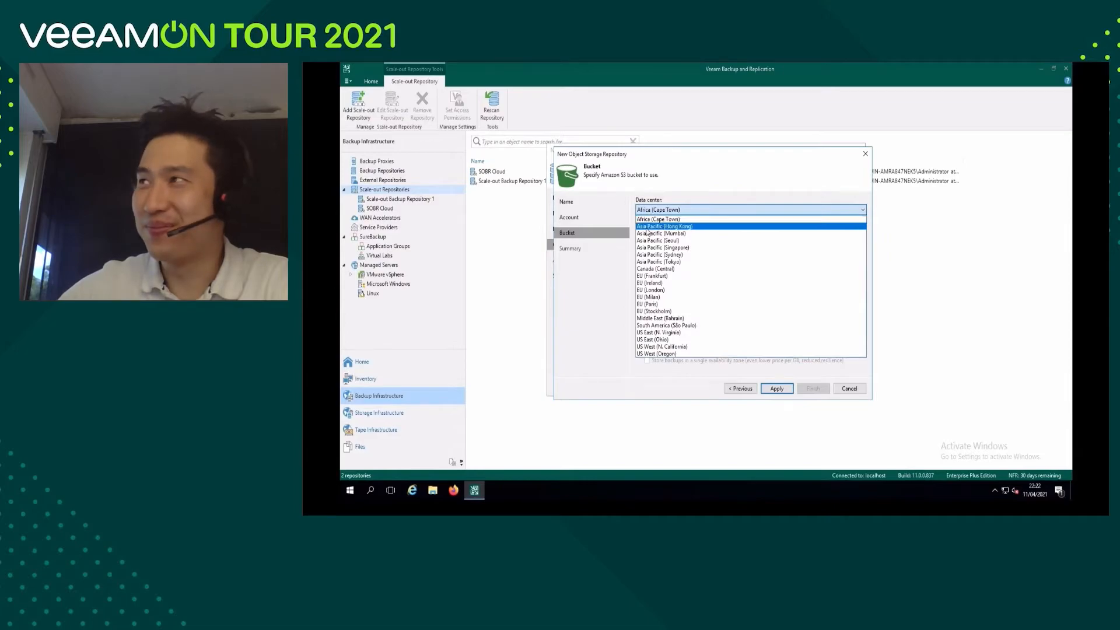
pyautogui.click(658, 304)
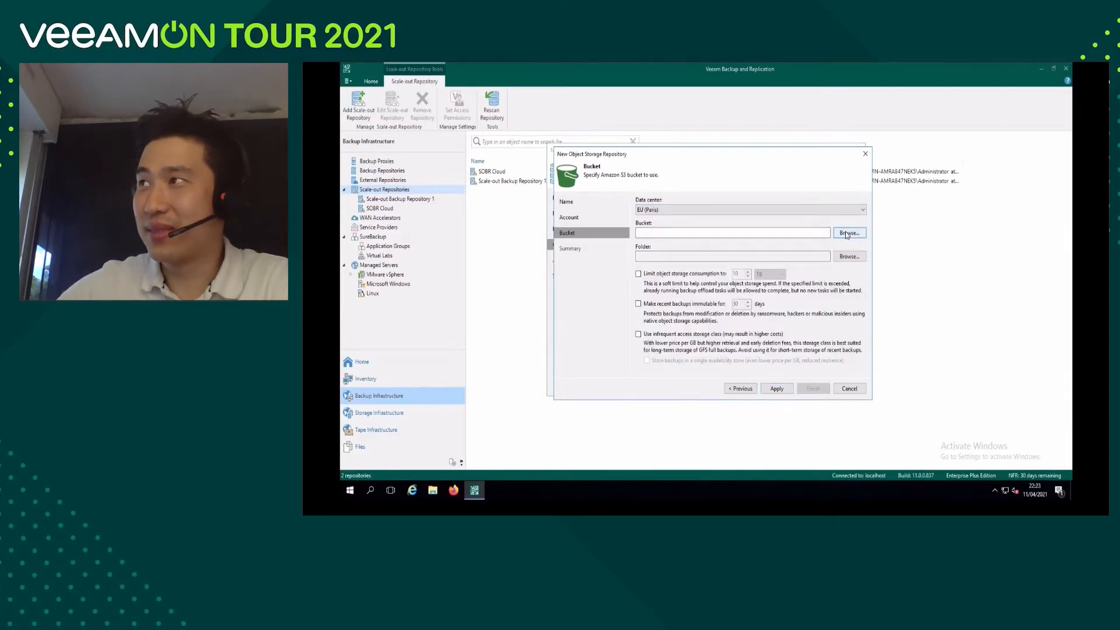
pyautogui.click(847, 234)
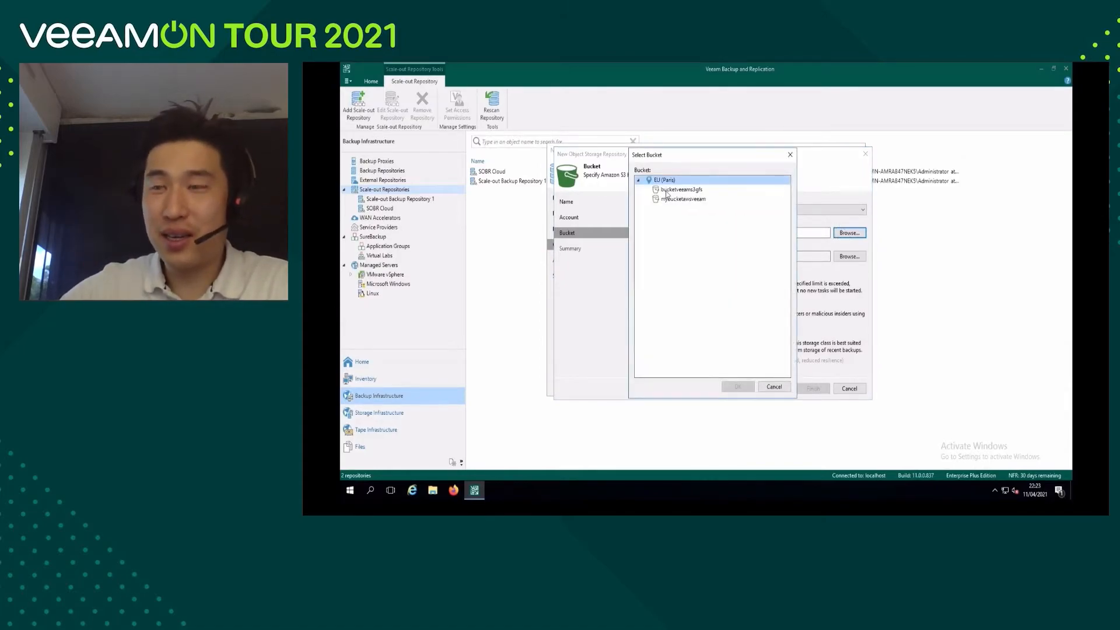
pyautogui.click(687, 191)
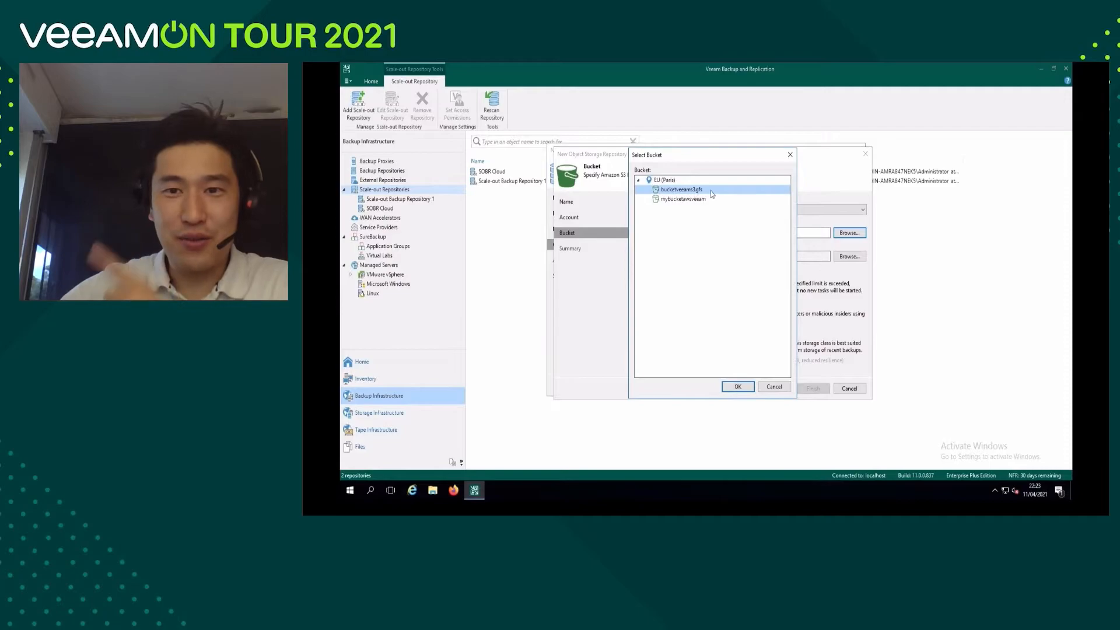
pyautogui.click(738, 387)
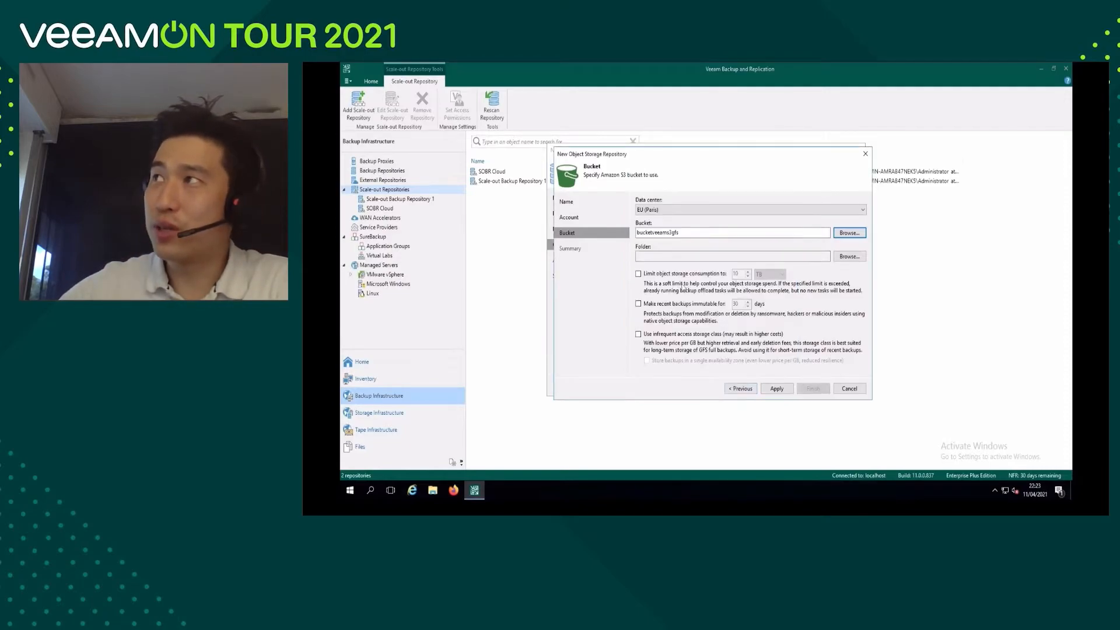
# Create a folder named "bucket s3 capacity tier" in the bucket and use it for the repository.
pyautogui.click(847, 257)
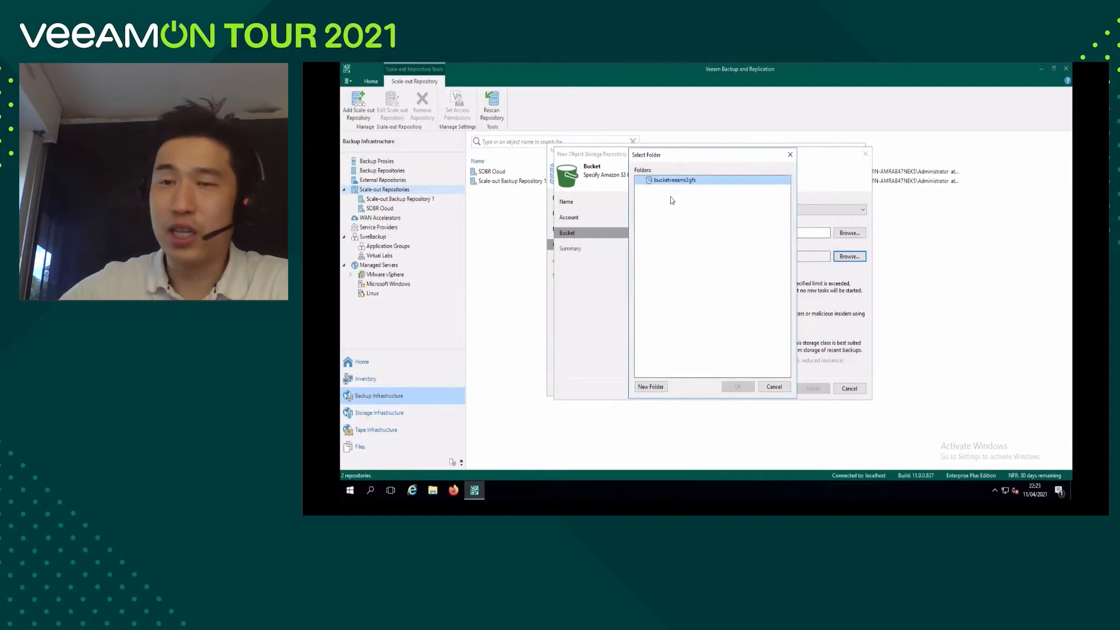
pyautogui.click(652, 386)
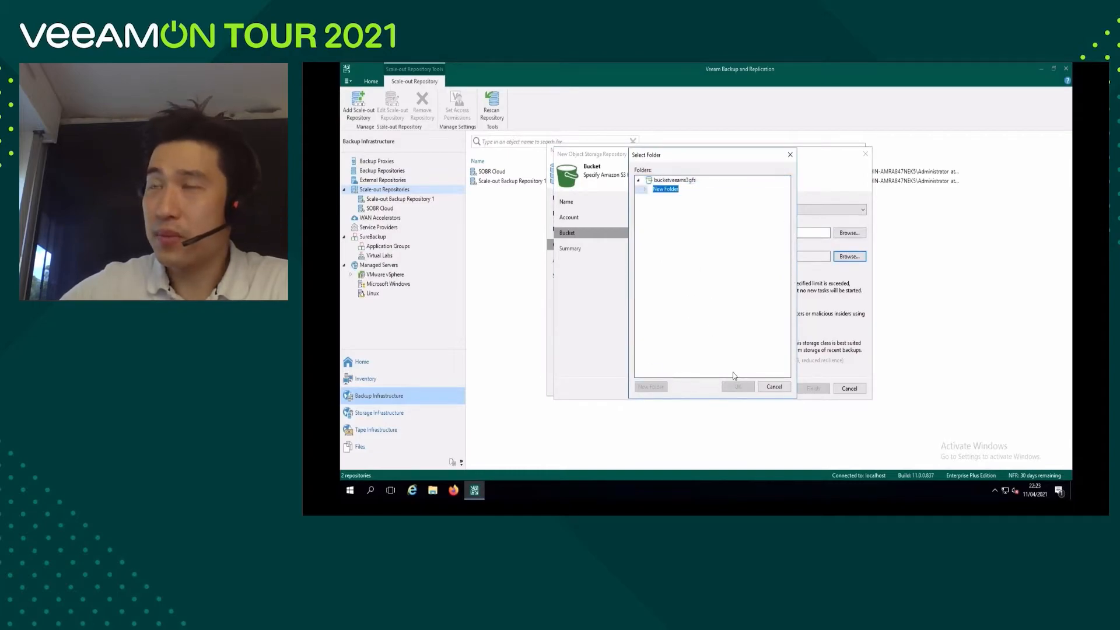
pyautogui.write('bucket s3 capacity tier')
pyautogui.press('Return')
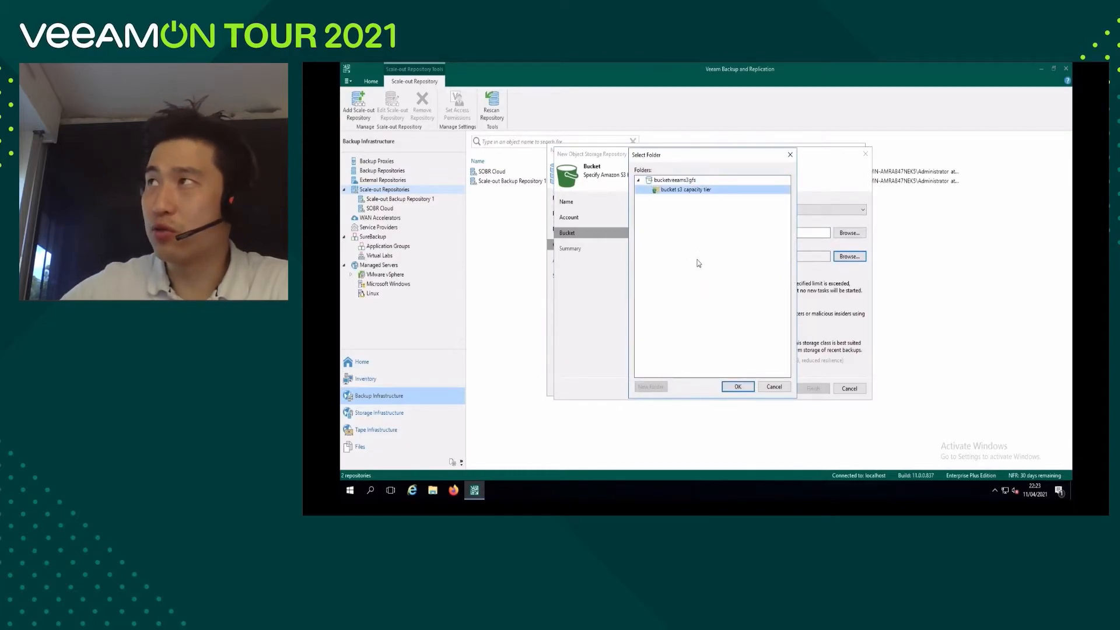
pyautogui.click(736, 387)
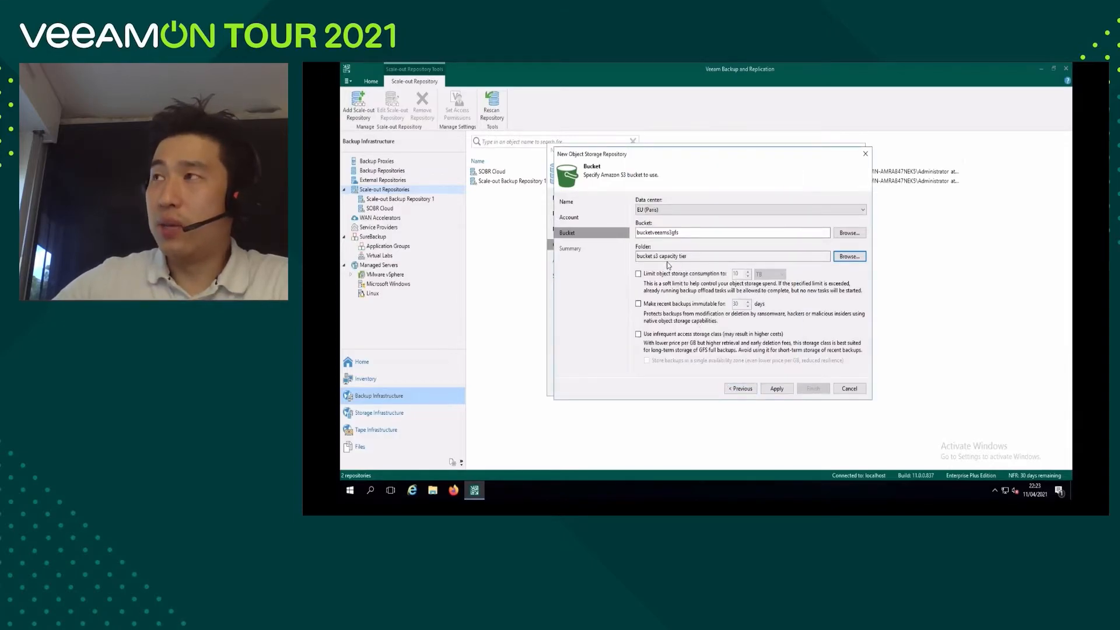
# Make recent backups immutable for 7 days, apply the settings and finish creating the object storage repository.
pyautogui.click(638, 304)
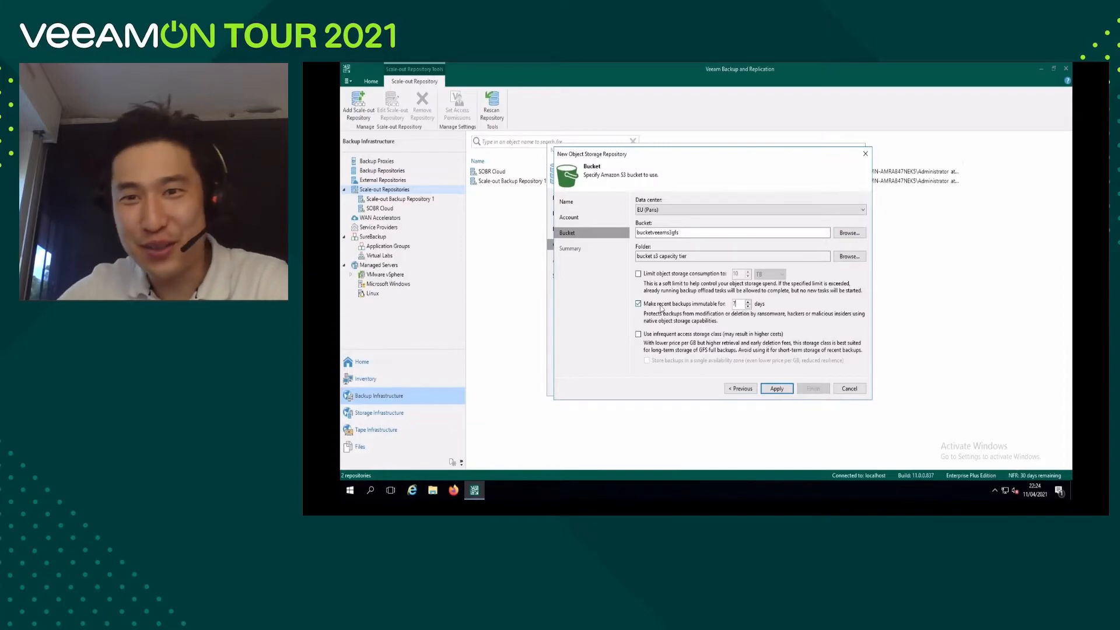
pyautogui.click(777, 389)
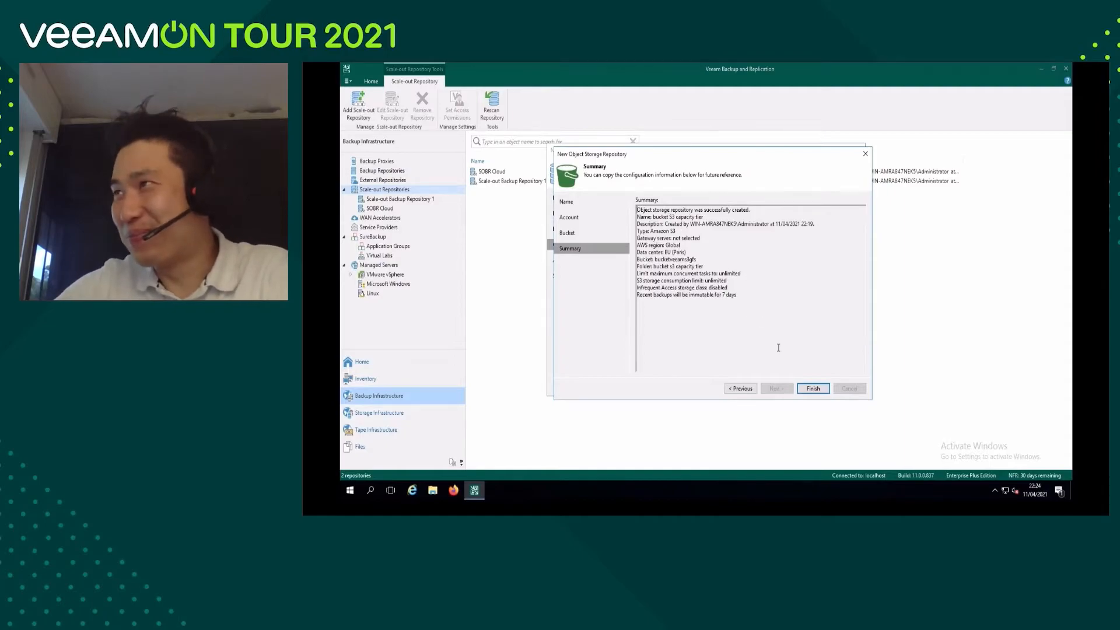
pyautogui.click(814, 388)
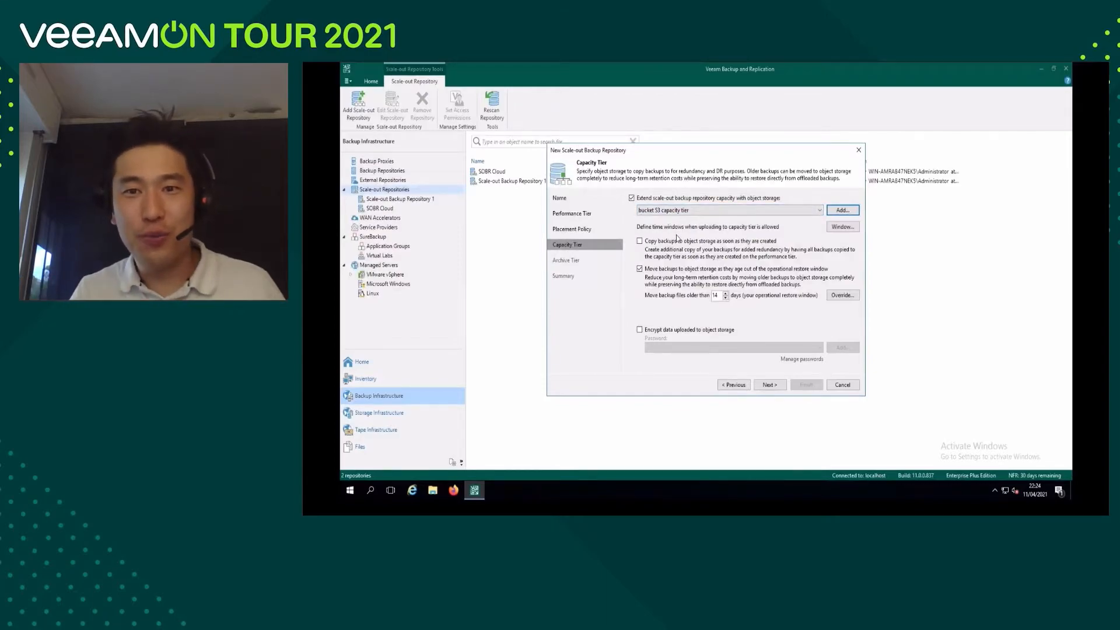
# Enable copying backups to object storage on creation, move backup files older than 7 days, and proceed to the archive tier.
pyautogui.click(640, 242)
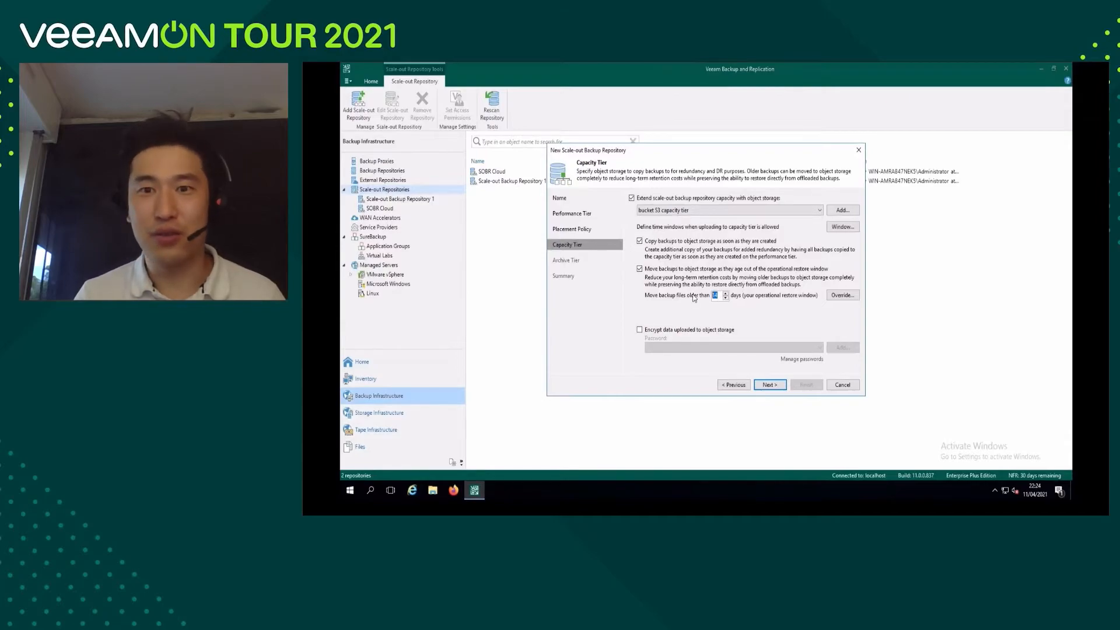
pyautogui.write('7')
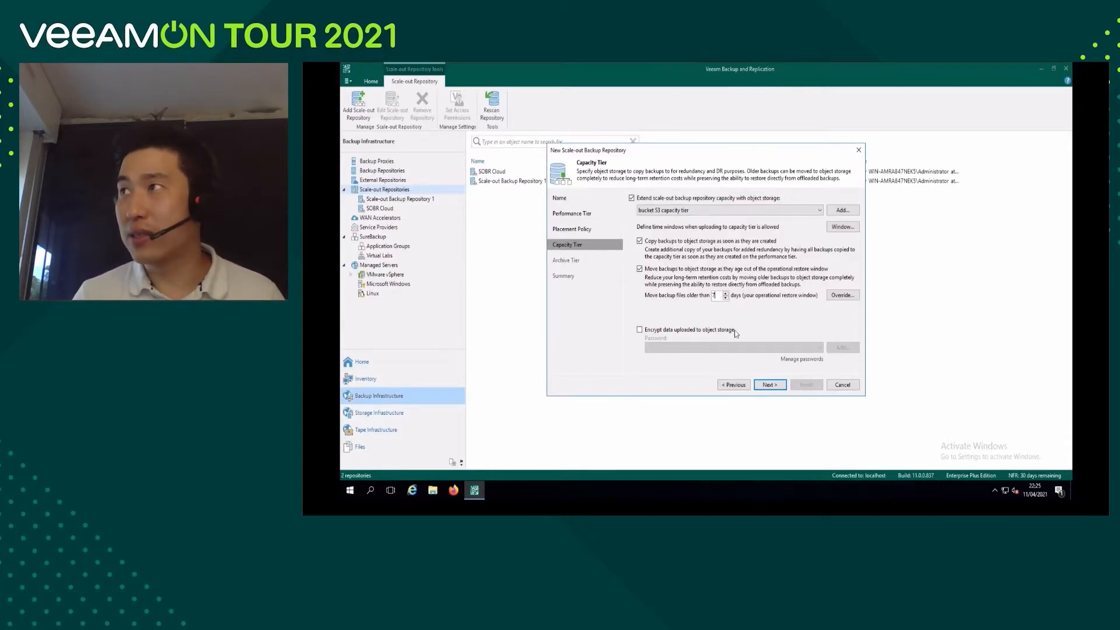
pyautogui.click(770, 384)
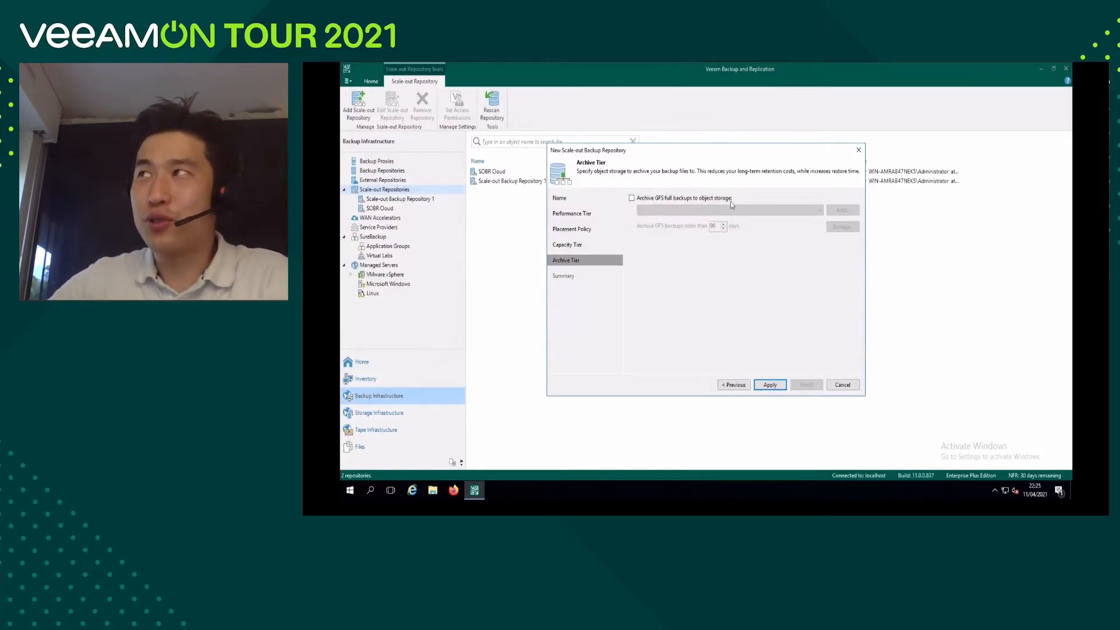
# Enable archiving of GFS full backups to object storage and start a new repository named "bucket s3 archive tier", proceeding to its account settings.
pyautogui.click(632, 199)
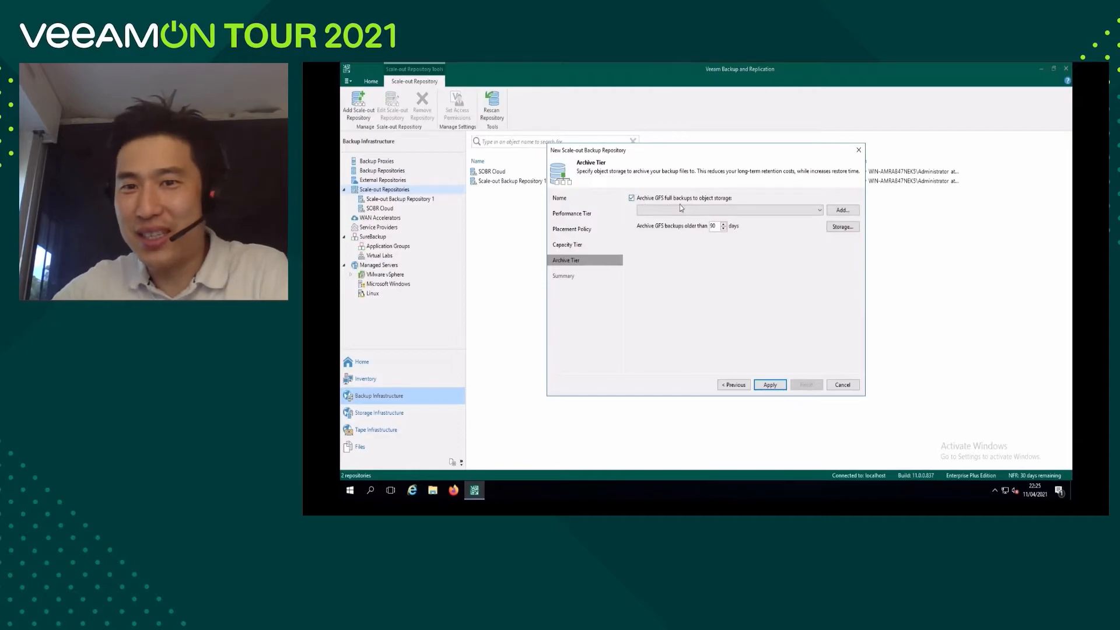
pyautogui.click(839, 212)
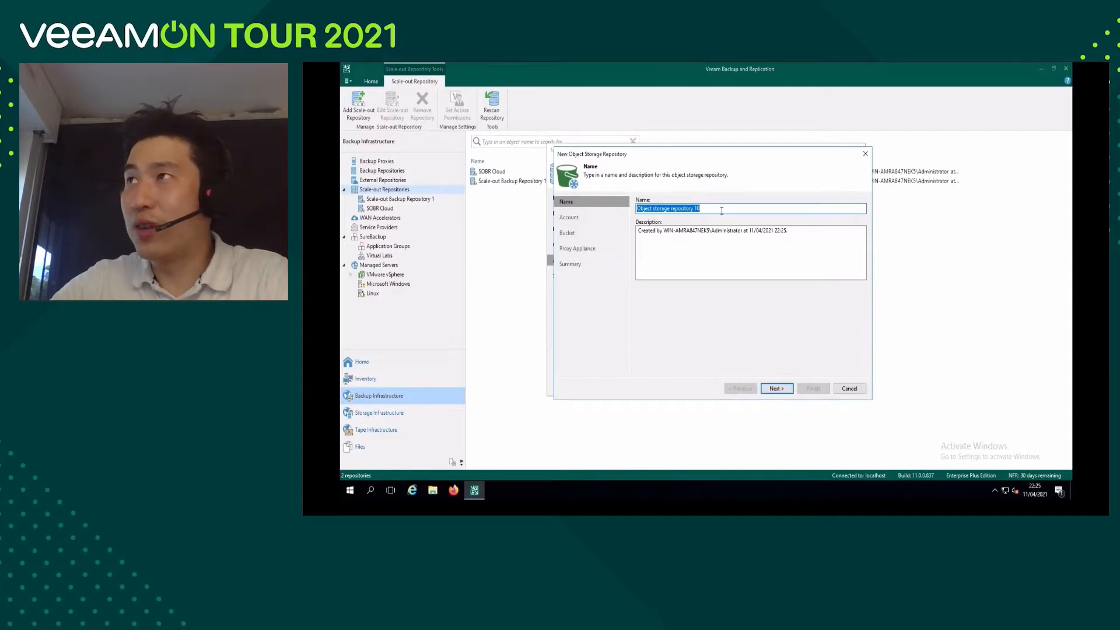
pyautogui.moveTo(717, 210); pyautogui.dragTo(606, 206)
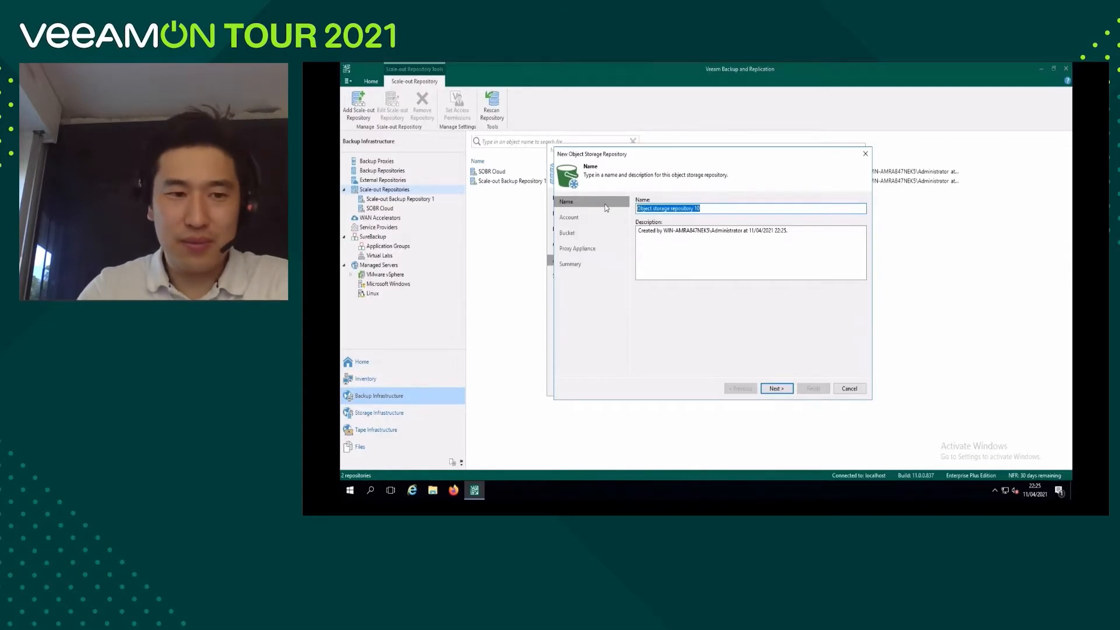
pyautogui.write('bucket s3 arch')
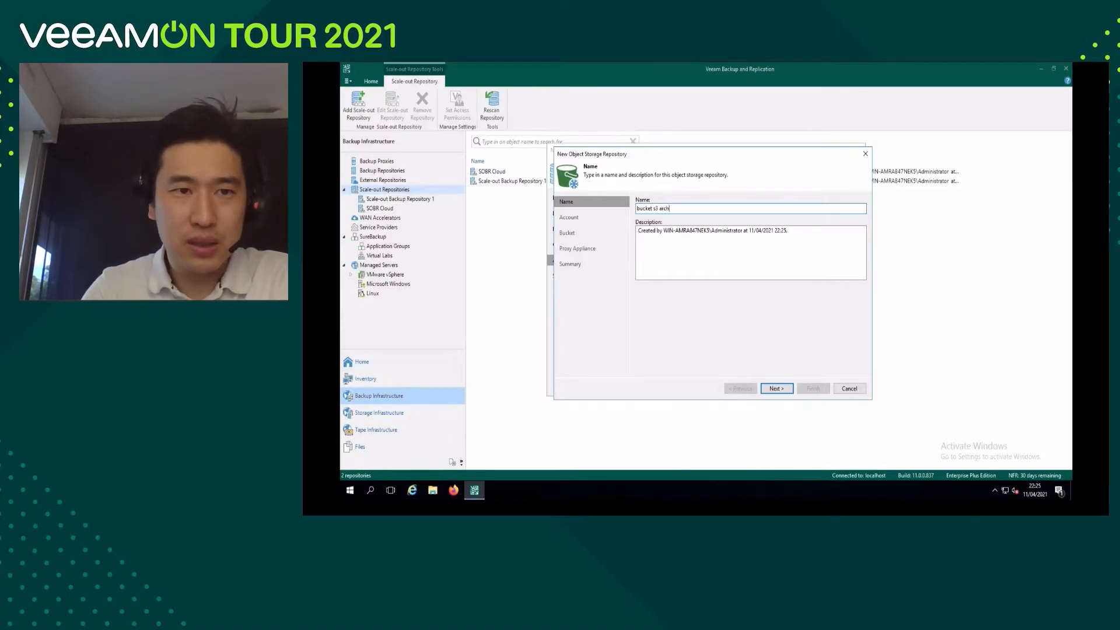
pyautogui.write('ier')
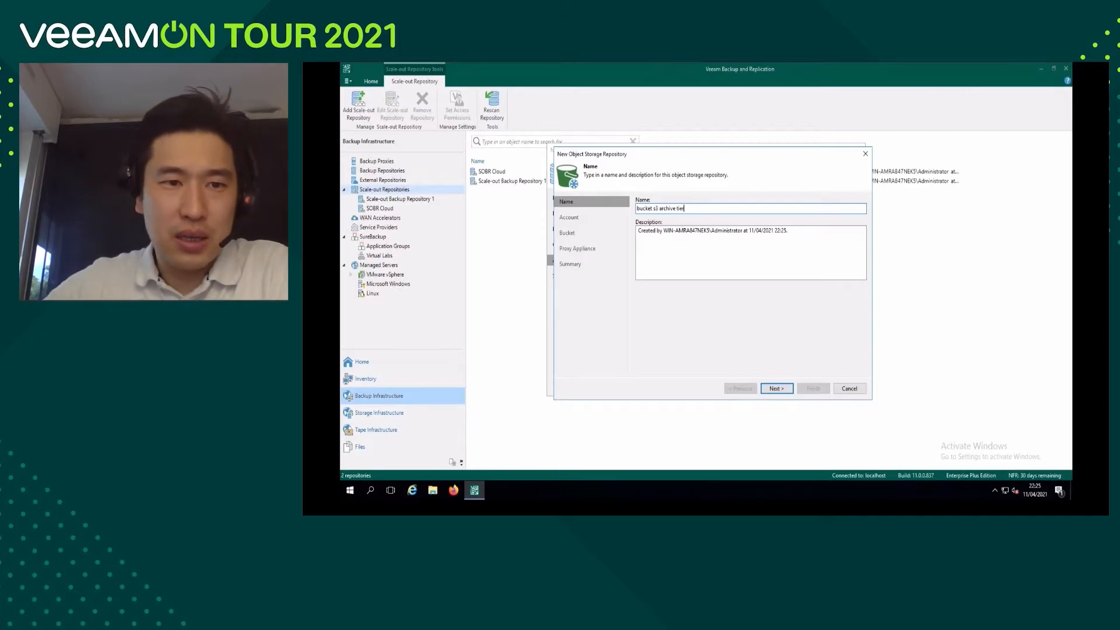
pyautogui.click(777, 389)
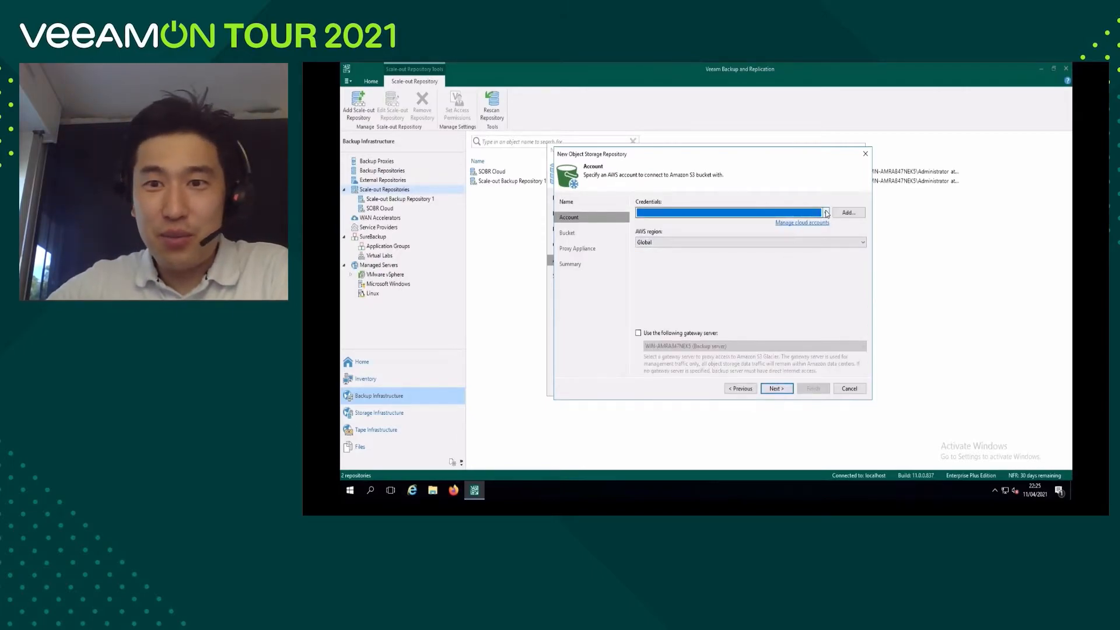
# Select the most recently edited AWS credentials with the Global region for the archive repository and proceed to its bucket settings.
pyautogui.click(787, 214)
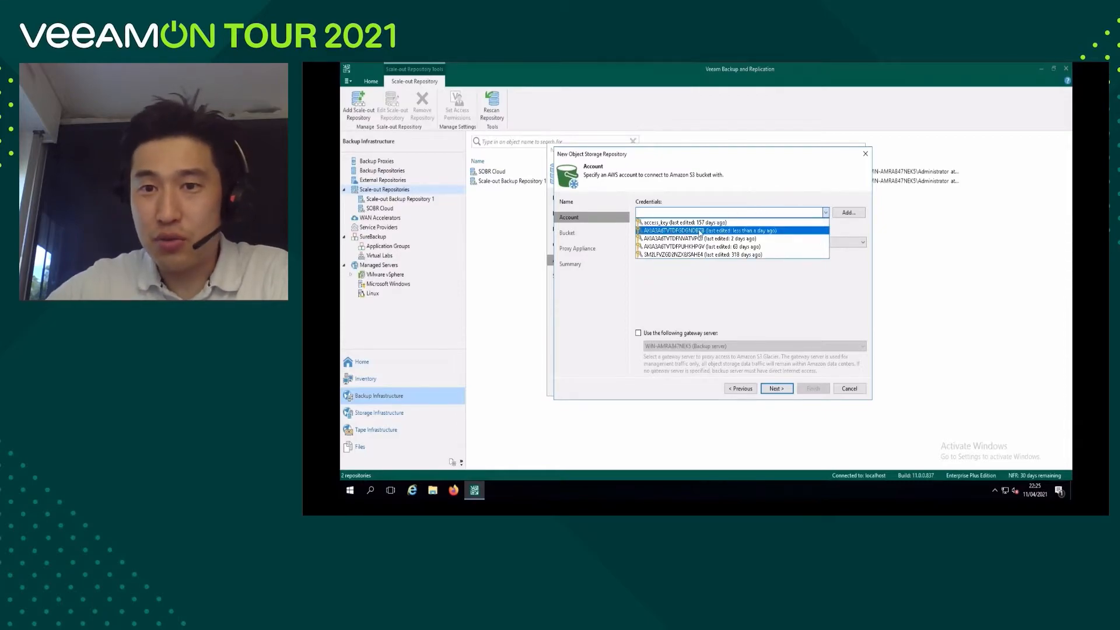
pyautogui.click(744, 231)
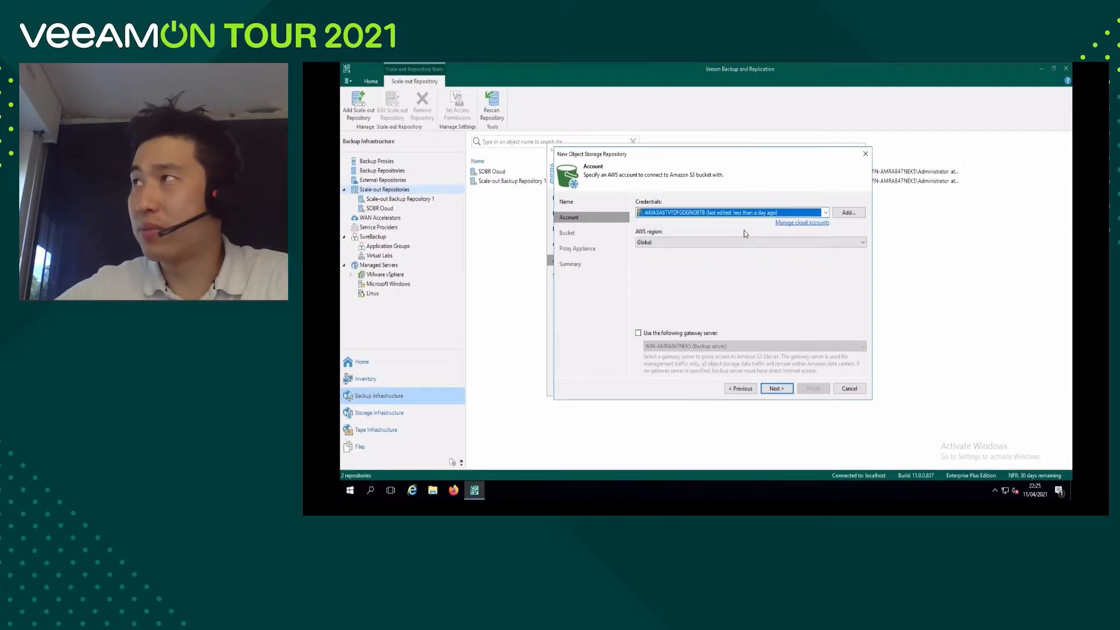
pyautogui.click(857, 244)
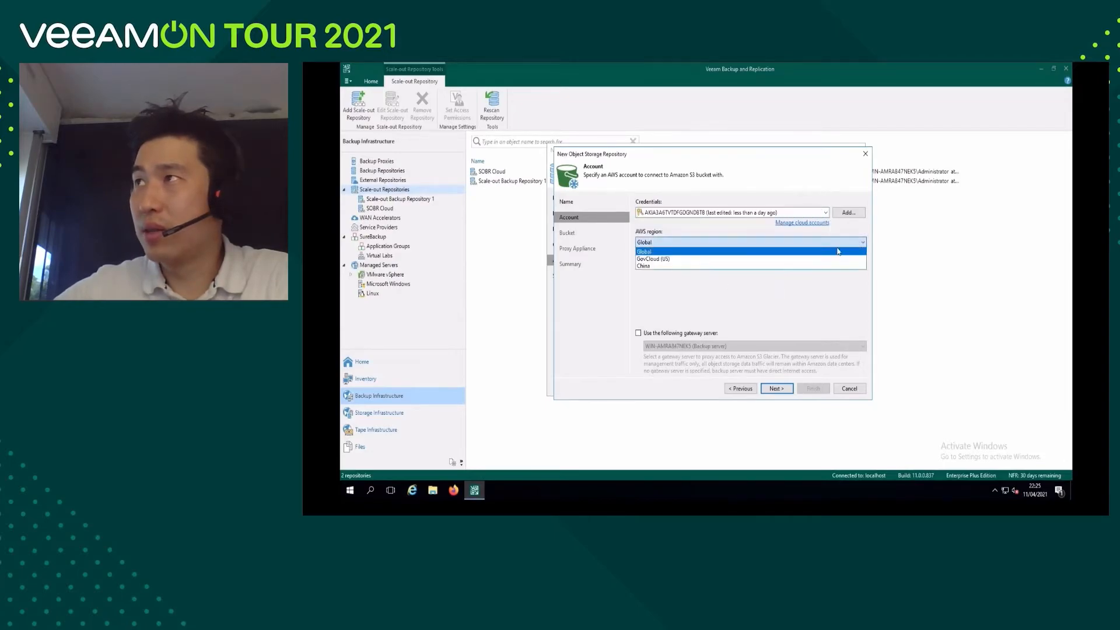
pyautogui.click(717, 254)
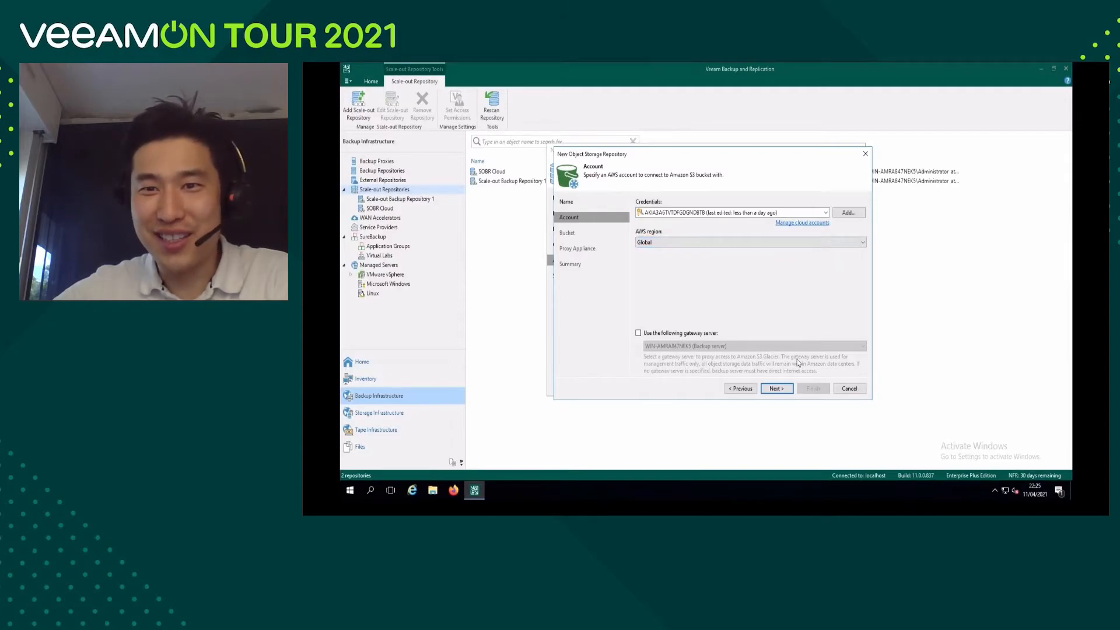
pyautogui.click(772, 389)
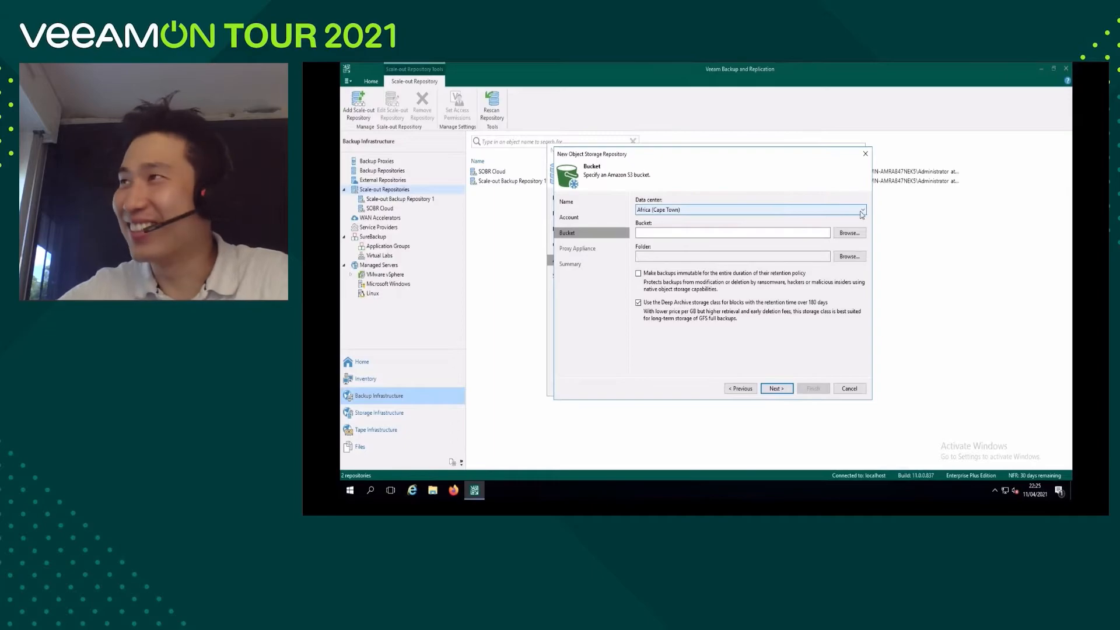
# Set the data center to EU (Paris) and choose the bucketveeams3gfs bucket for the archive repository.
pyautogui.click(861, 212)
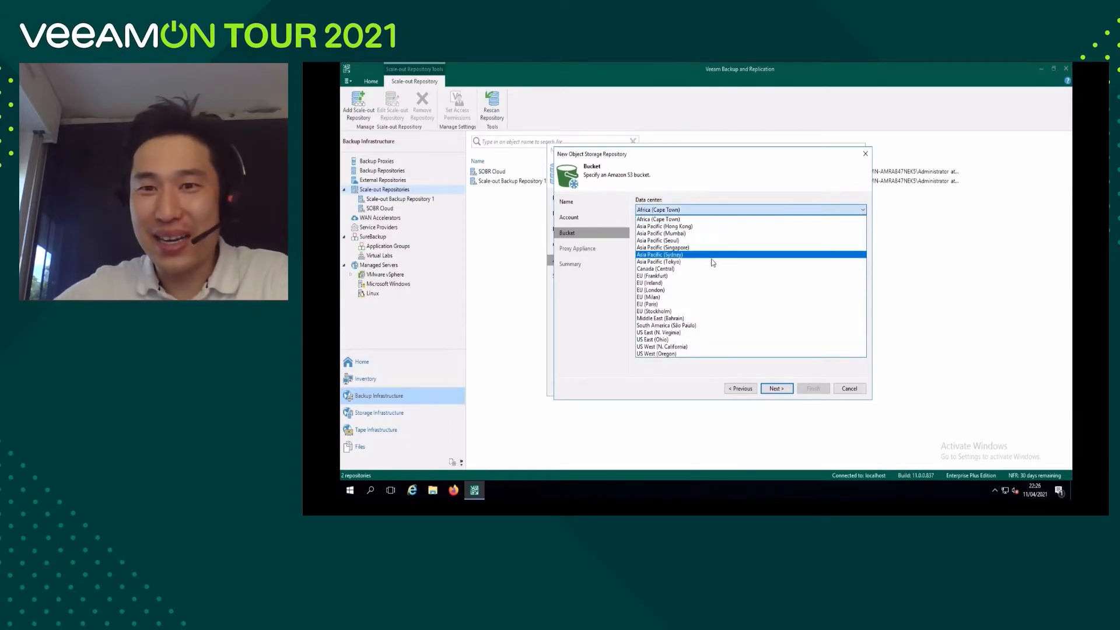
pyautogui.click(709, 304)
pyautogui.click(642, 232)
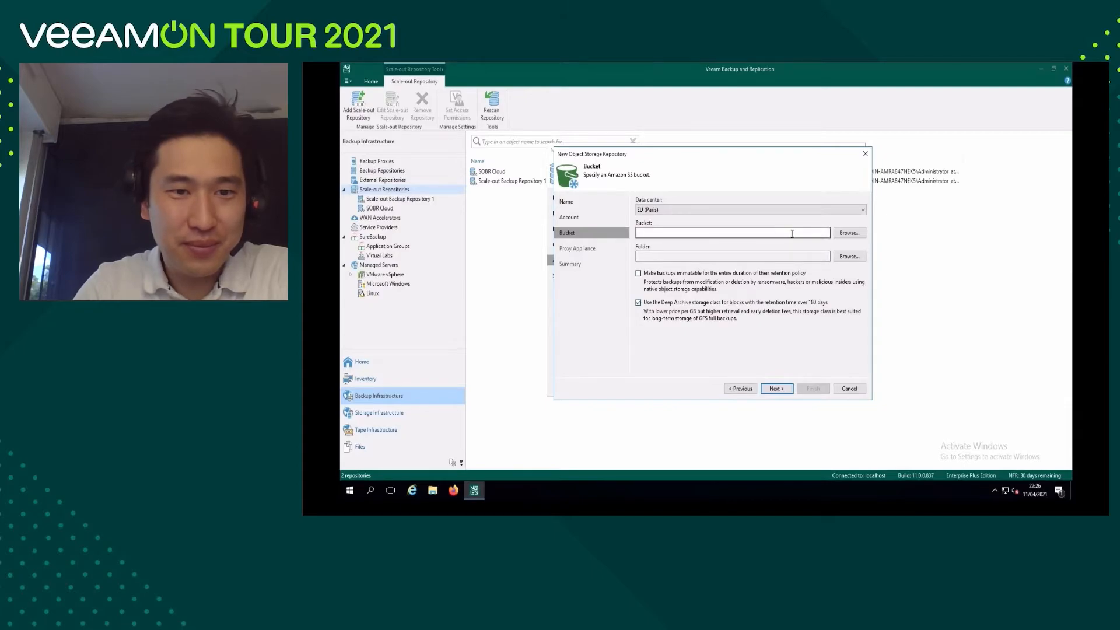
pyautogui.click(840, 234)
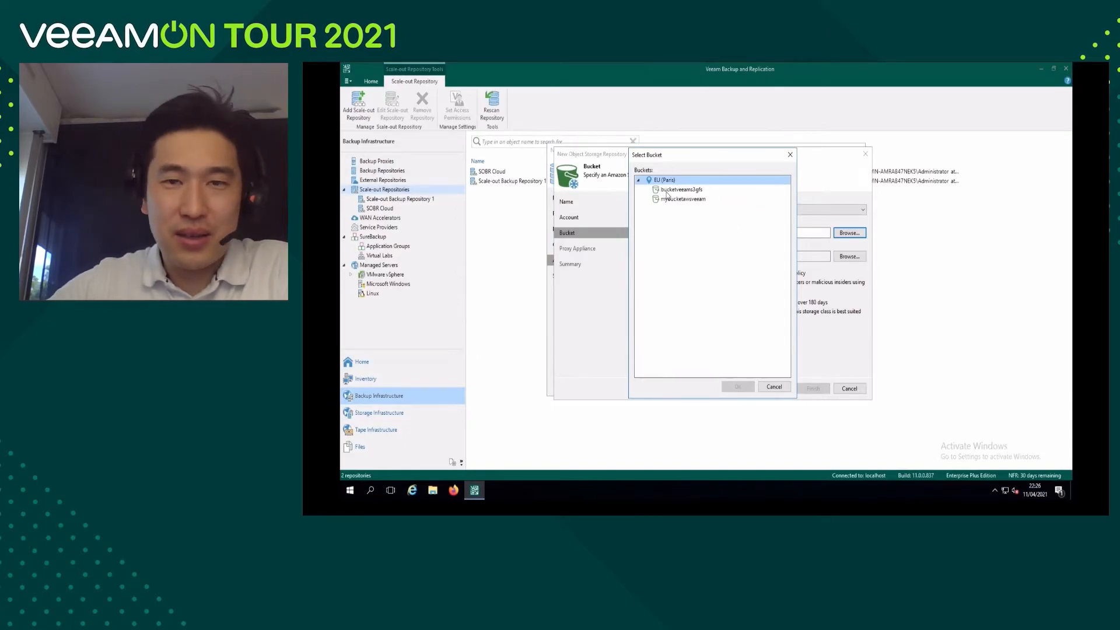
pyautogui.click(688, 191)
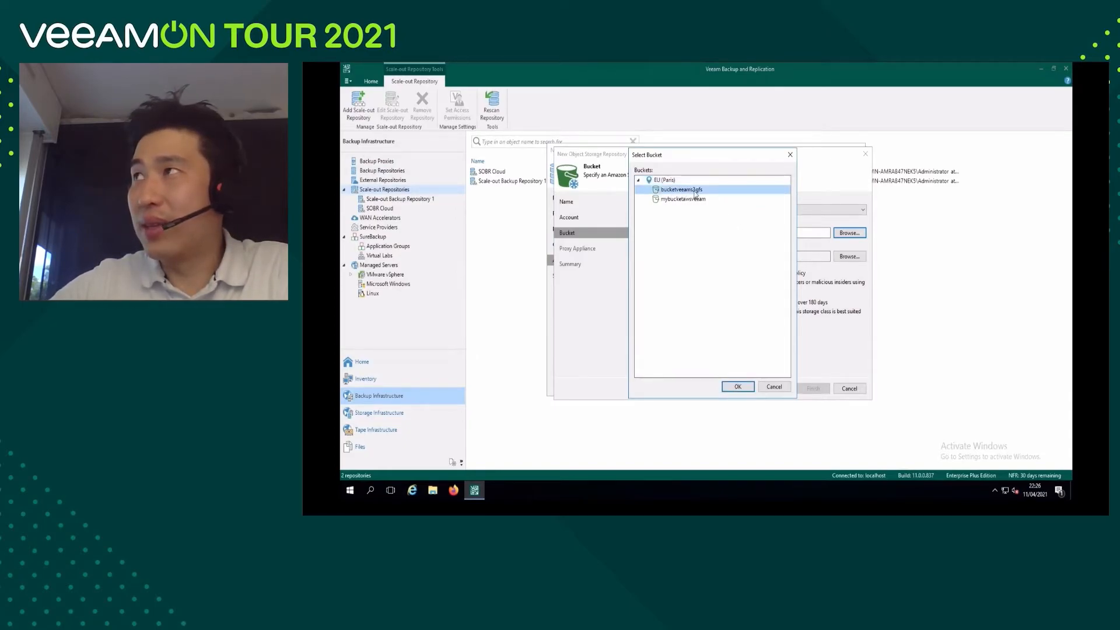
pyautogui.click(734, 387)
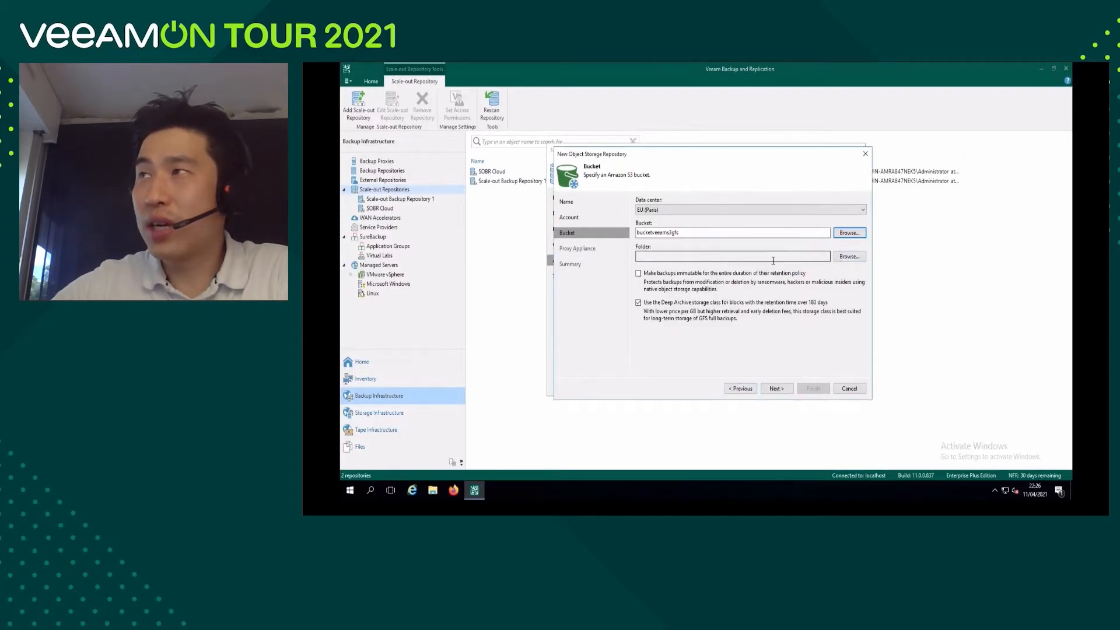
# Create a folder named "bucket s3 archive tier" in the bucket and use it for the archive repository.
pyautogui.click(848, 257)
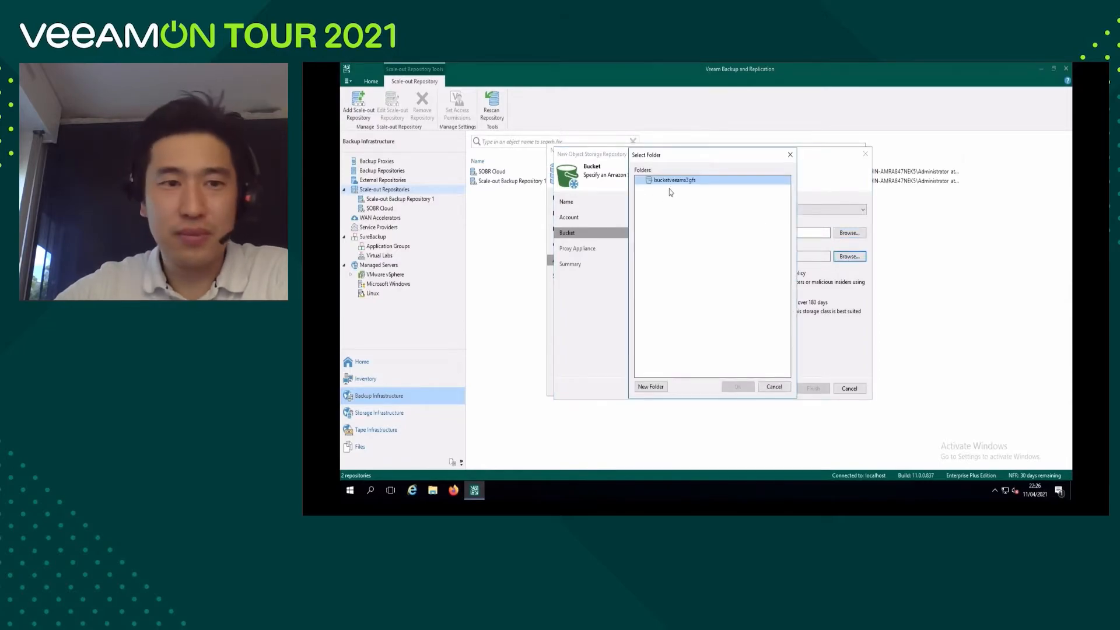
pyautogui.click(656, 386)
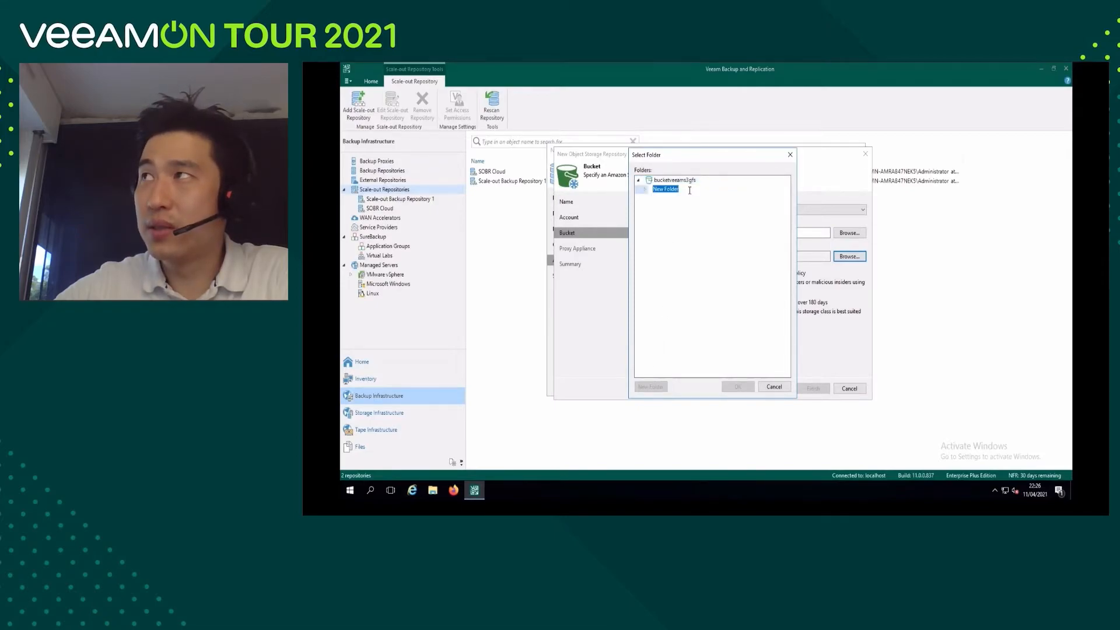
pyautogui.write('b')
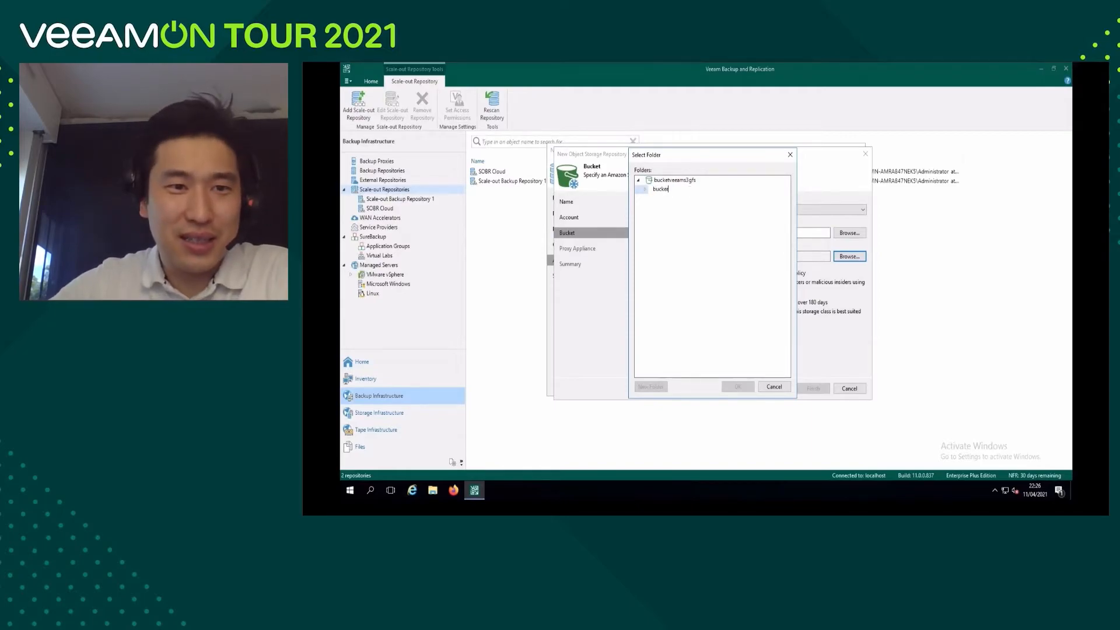
pyautogui.write('ucket')
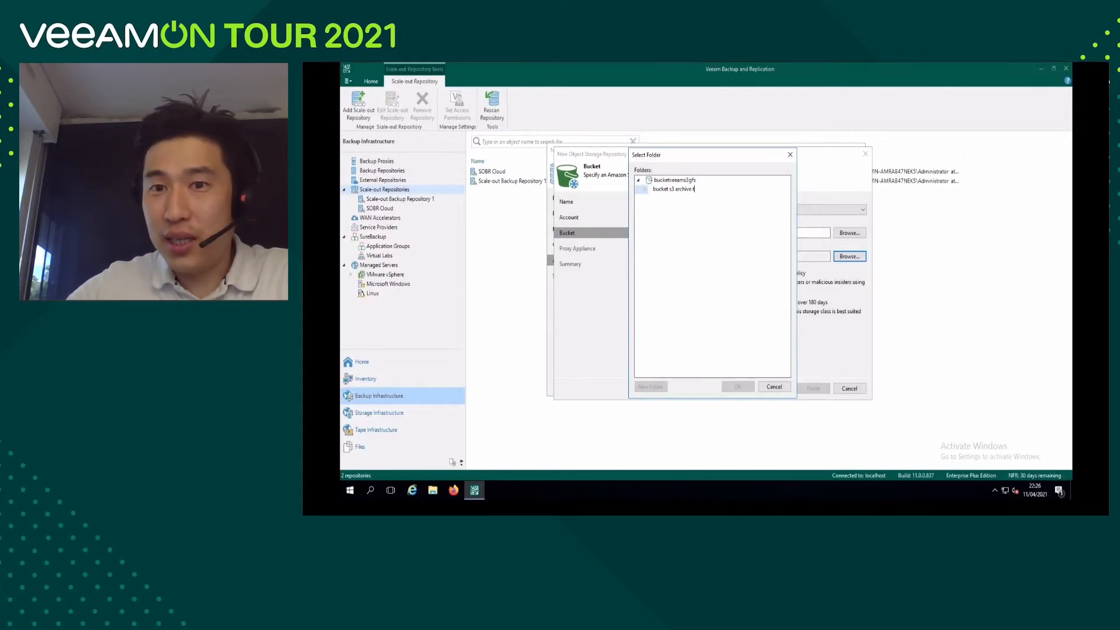
pyautogui.click(730, 227)
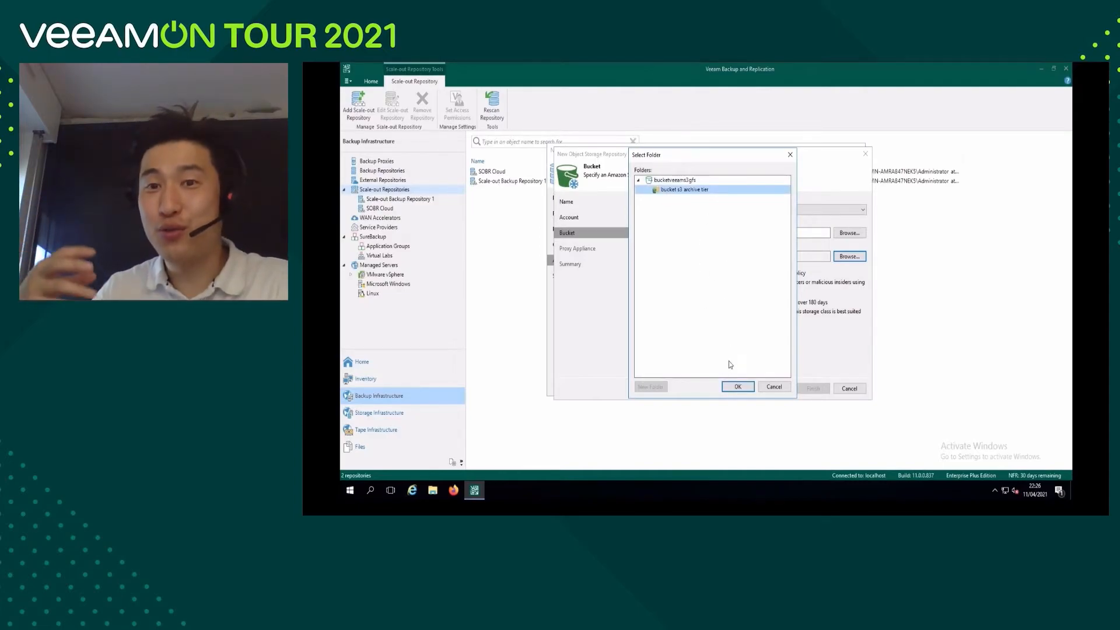
pyautogui.click(738, 387)
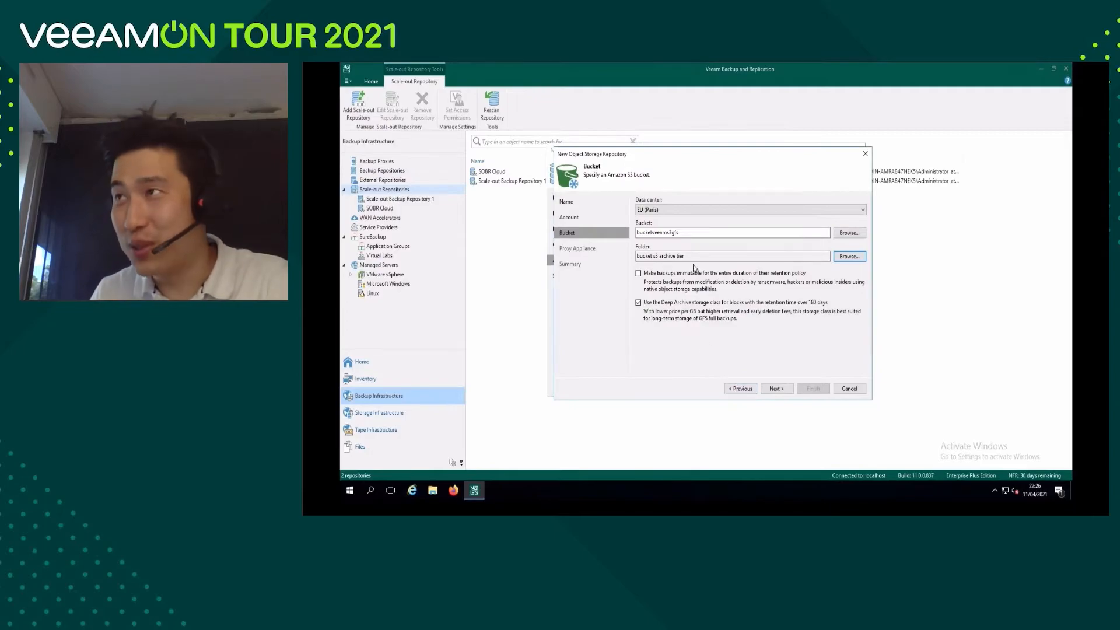
# Make backups immutable for their entire retention, disable the Deep Archive storage class, and proceed to the proxy appliance settings.
pyautogui.click(638, 274)
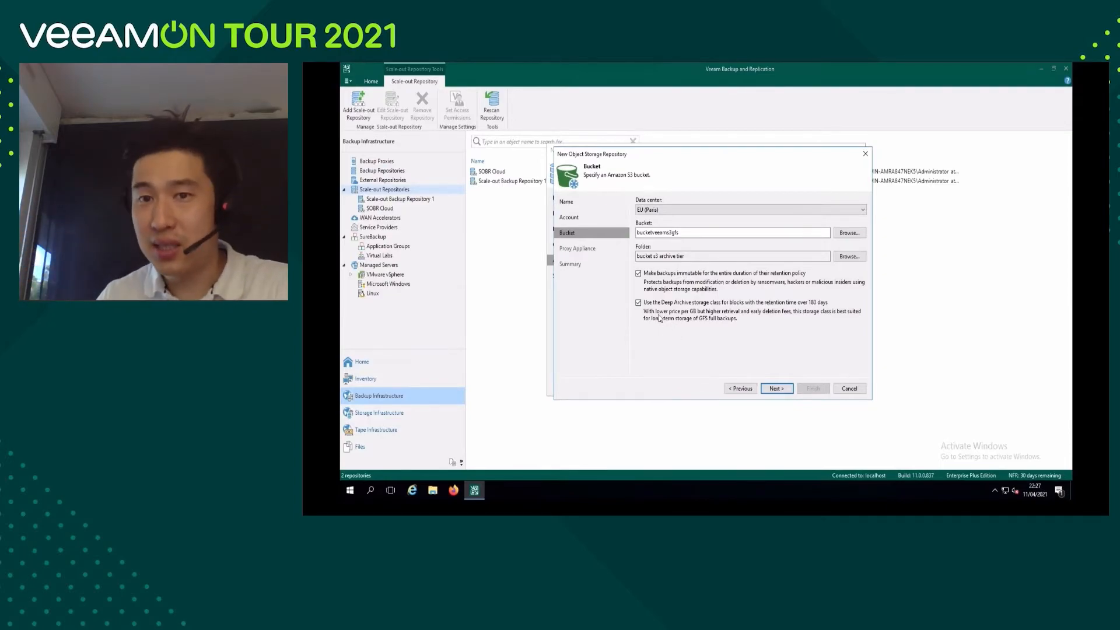
pyautogui.click(638, 303)
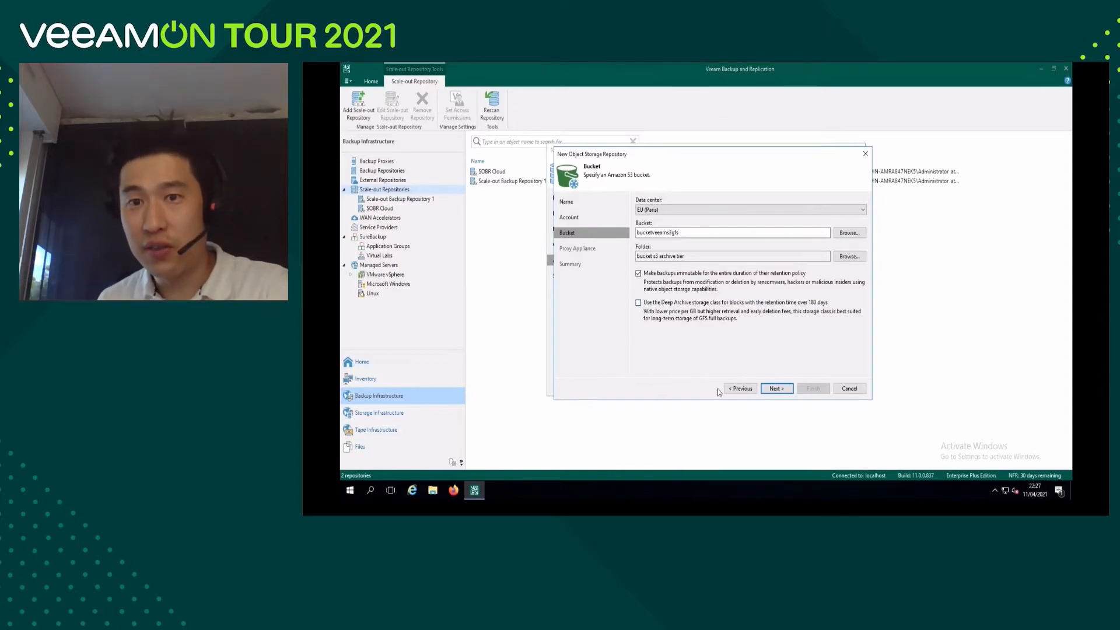
pyautogui.click(776, 390)
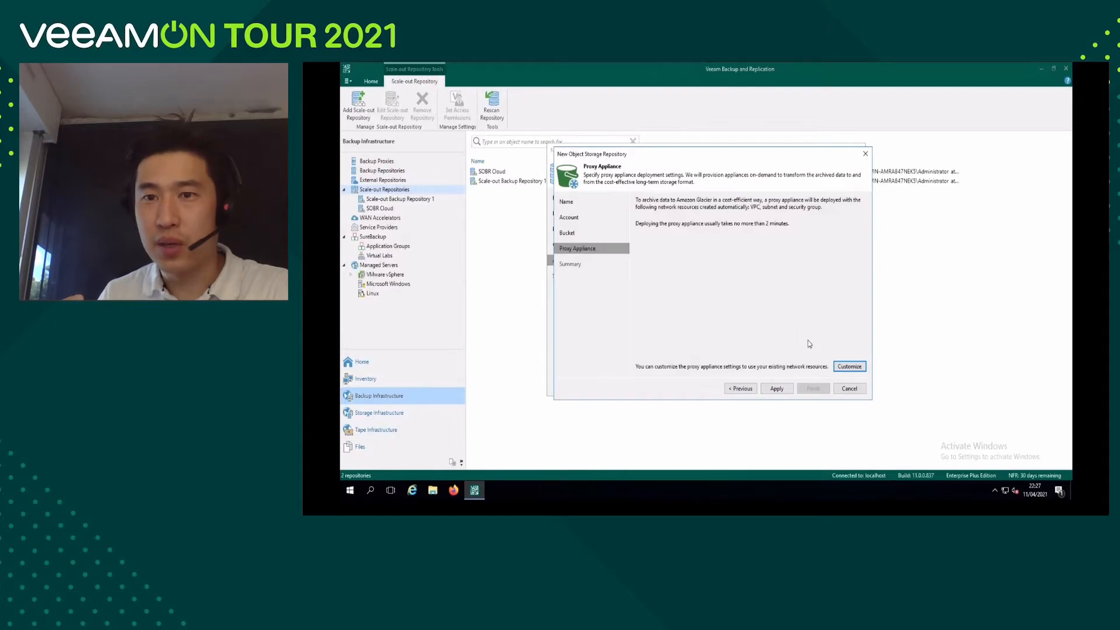
# Customize the proxy appliance with the Optimal EC2 instance type (4 vCPUs, 16 GB memory) and the Default (172.31.0.0/16) Amazon VPC.
pyautogui.click(848, 368)
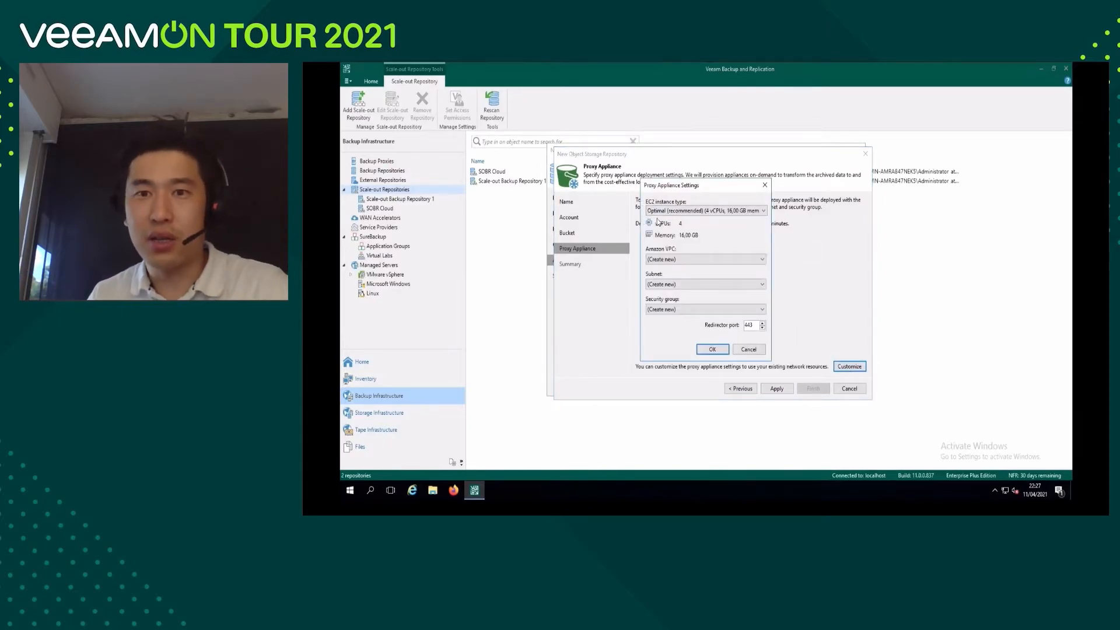
pyautogui.click(763, 211)
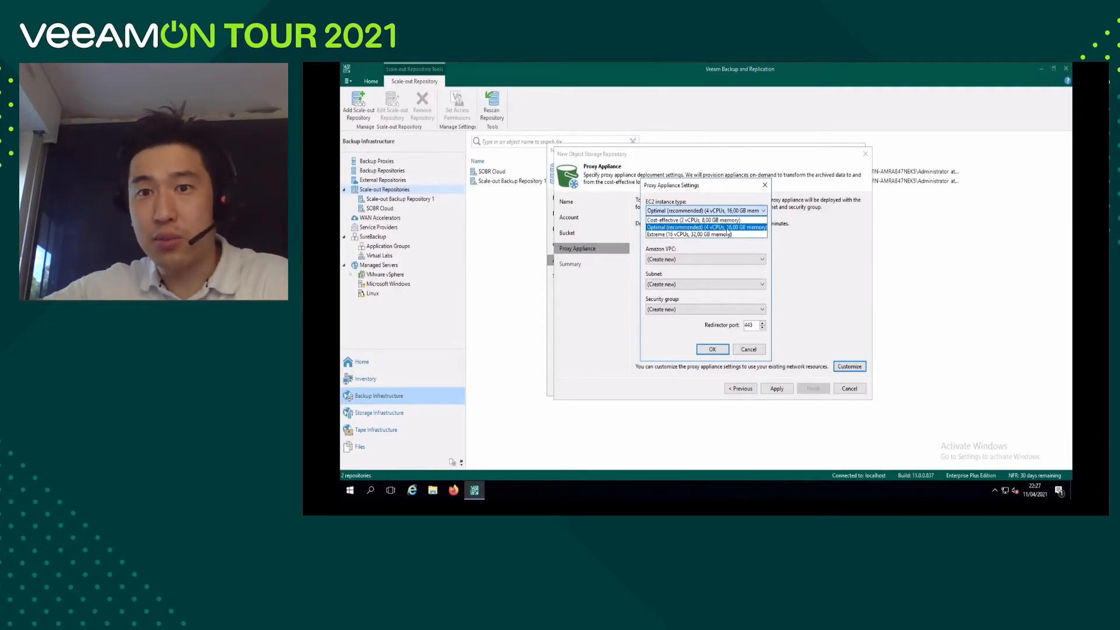
pyautogui.click(707, 228)
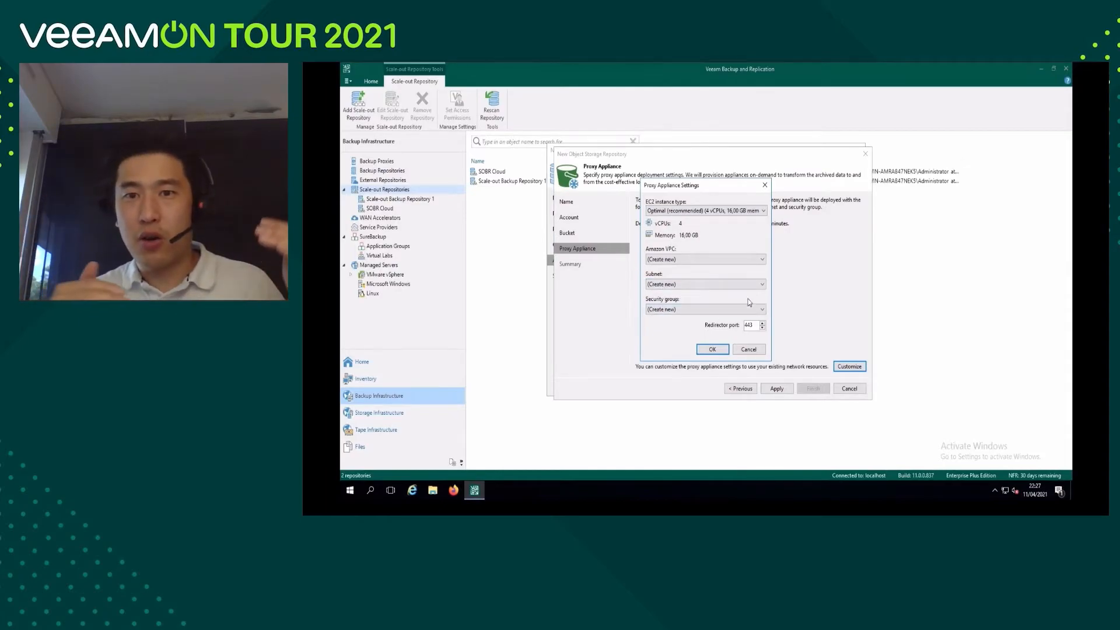
pyautogui.click(765, 260)
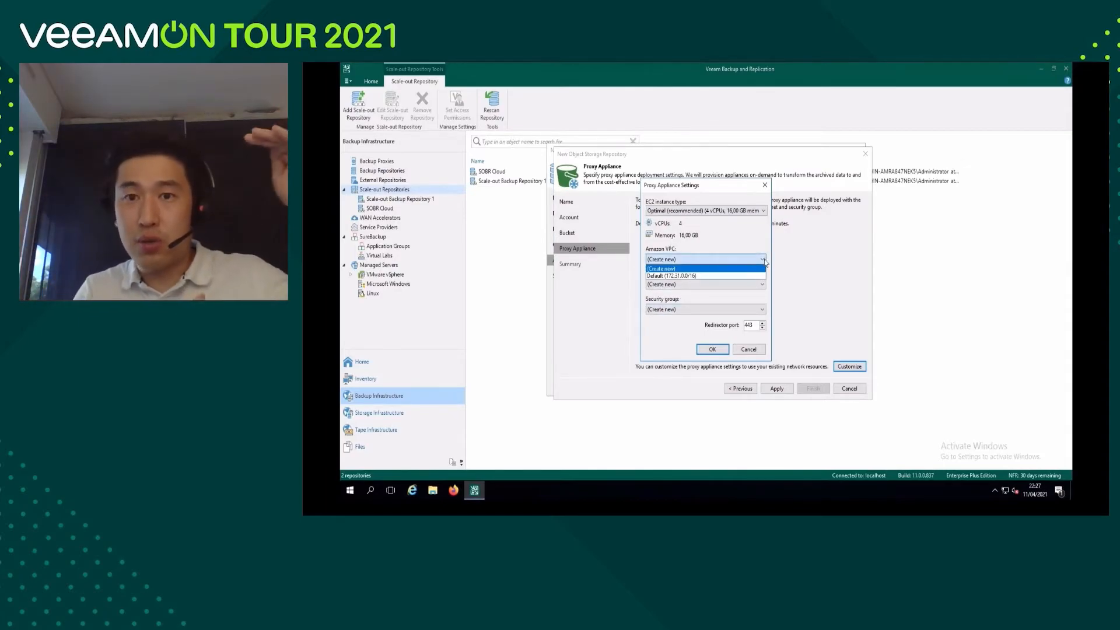
pyautogui.click(739, 276)
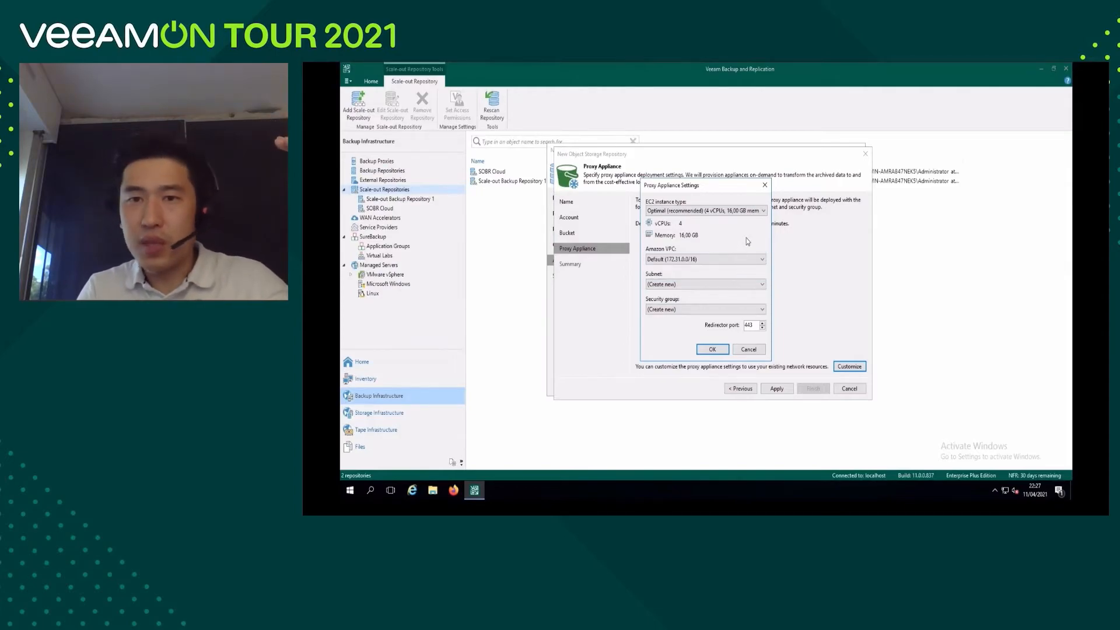
# Keep the subnet and security group on (Create new) for the proxy appliance, then apply and finish creating the archive repository.
pyautogui.click(762, 286)
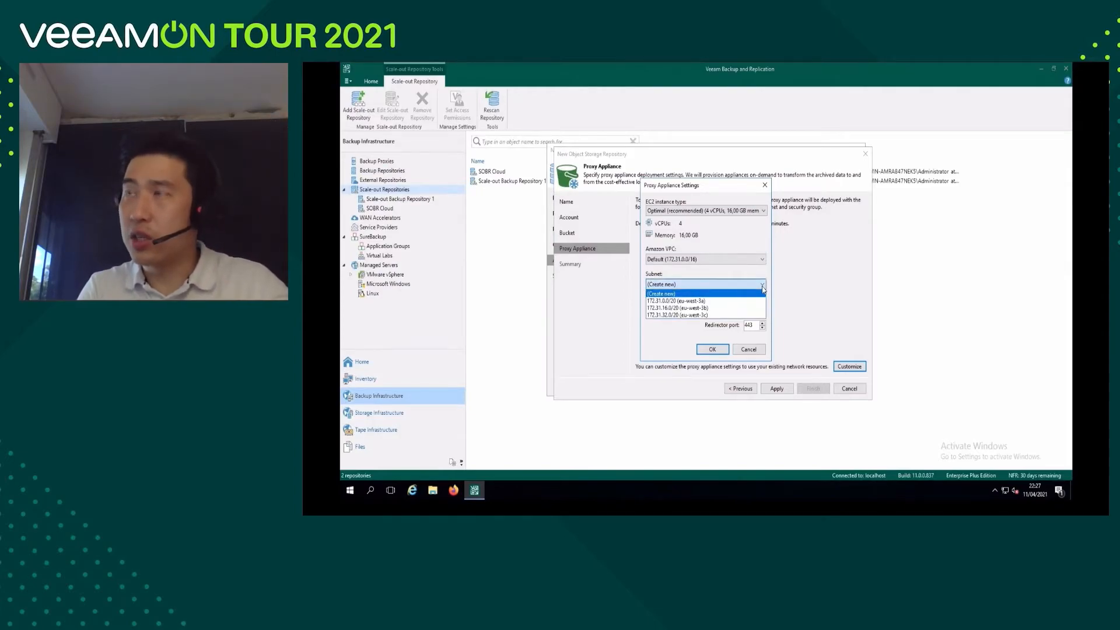
pyautogui.click(758, 293)
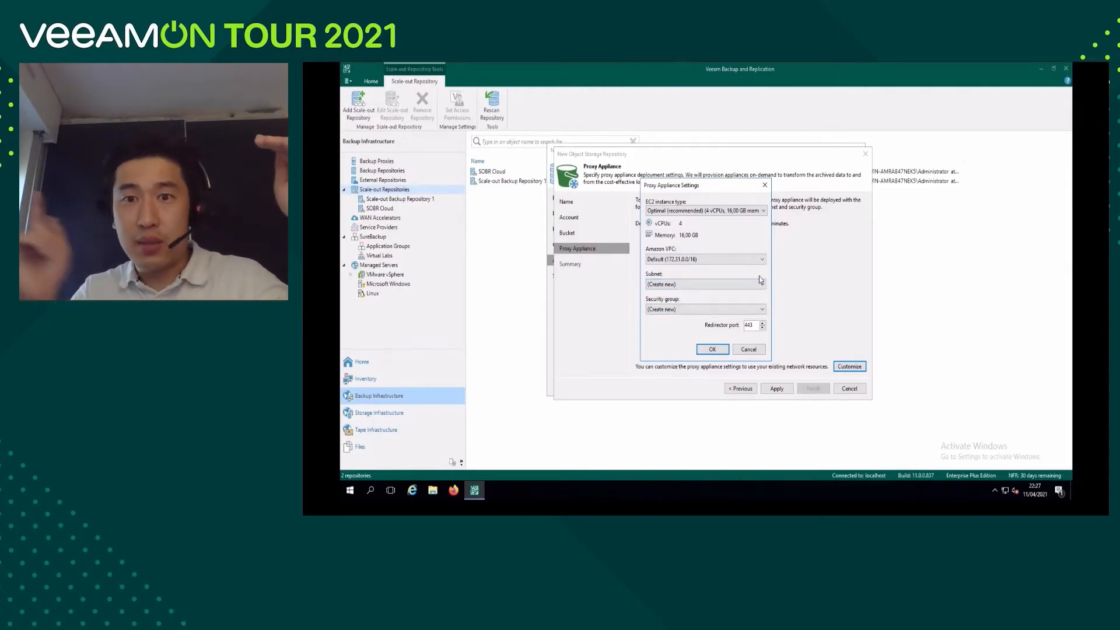
pyautogui.click(762, 311)
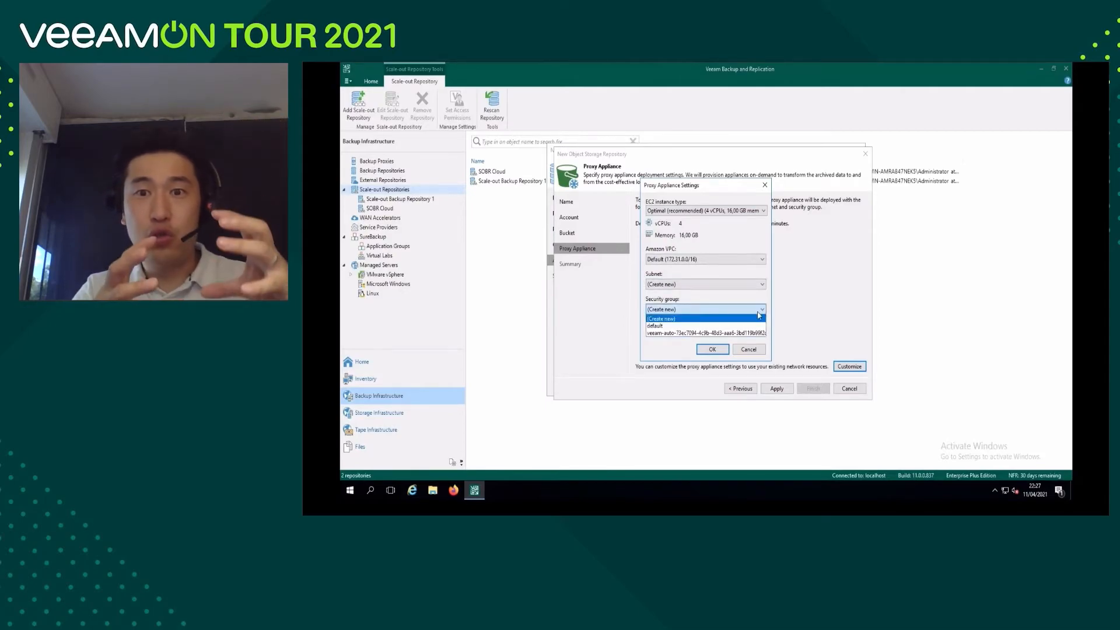
pyautogui.click(755, 309)
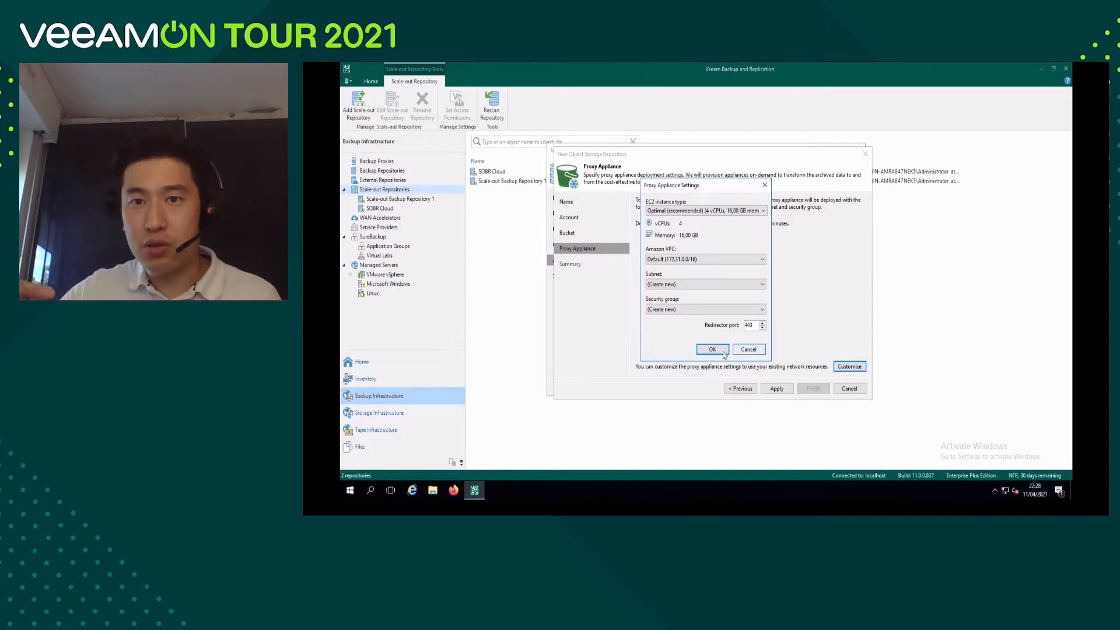
pyautogui.click(712, 350)
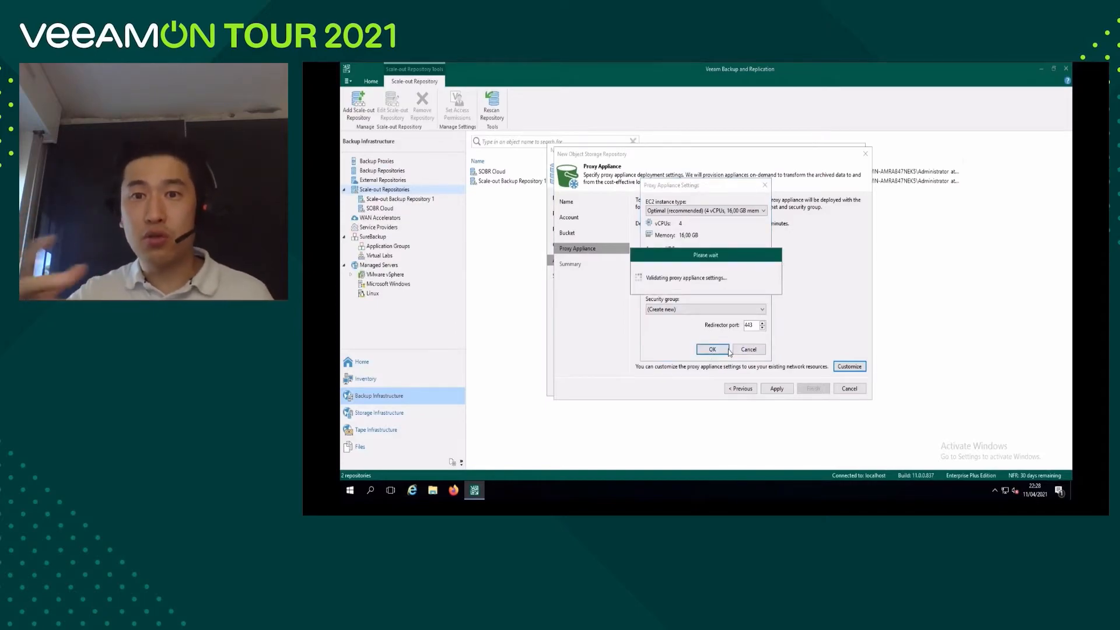
pyautogui.click(777, 389)
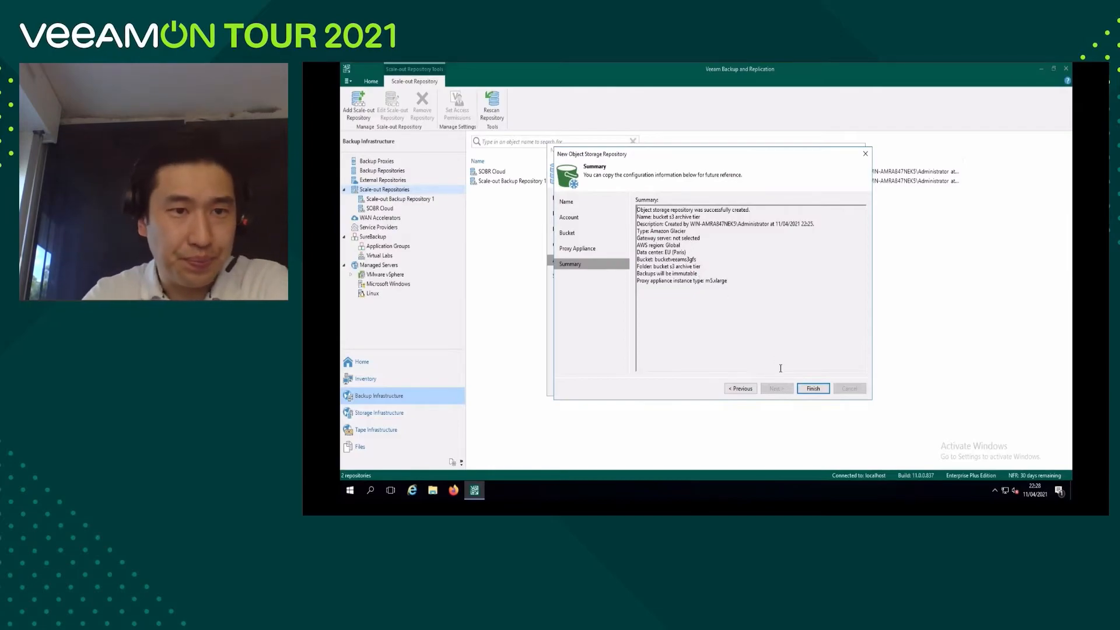
pyautogui.click(813, 389)
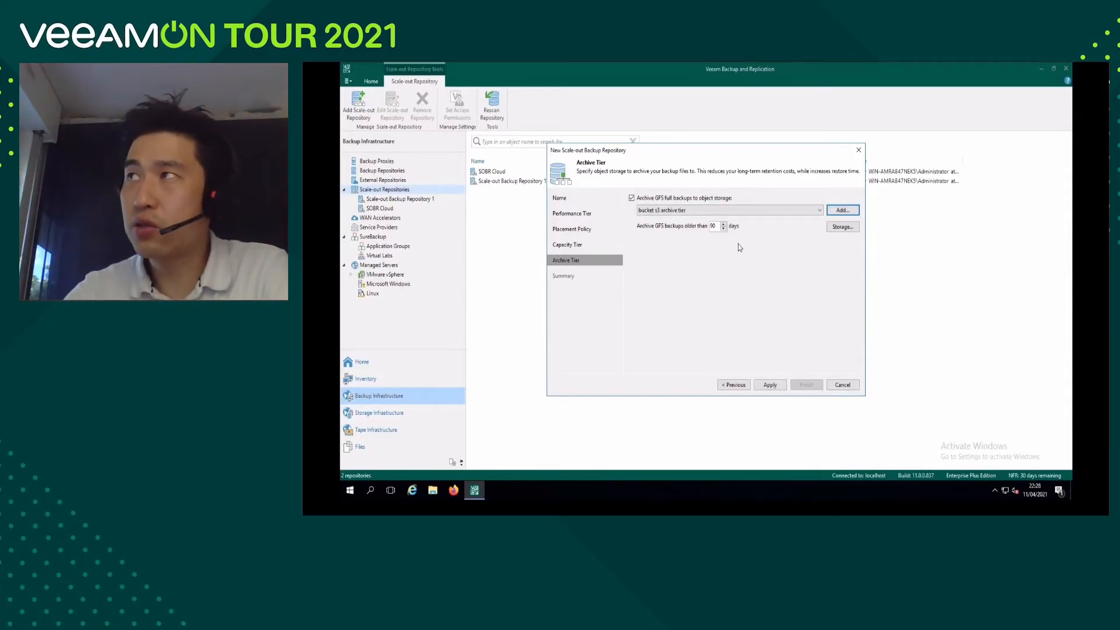
# Apply the archive tier settings to finish creating the scale-out backup repository, and select SOBR archive S3 in the repository list.
pyautogui.click(776, 388)
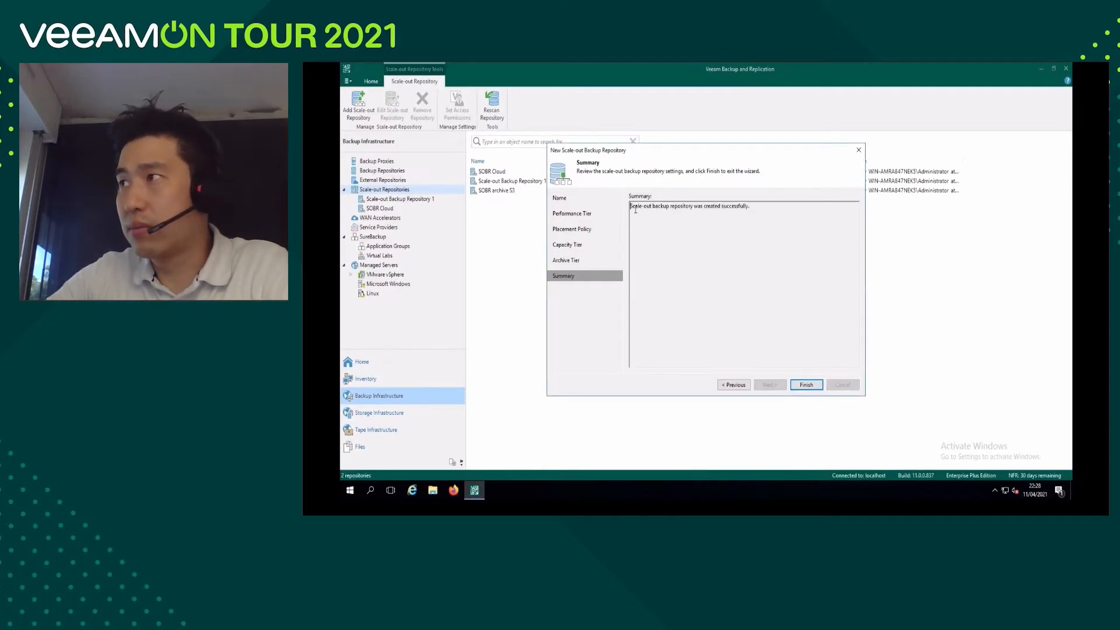
pyautogui.moveTo(630, 206); pyautogui.dragTo(754, 205)
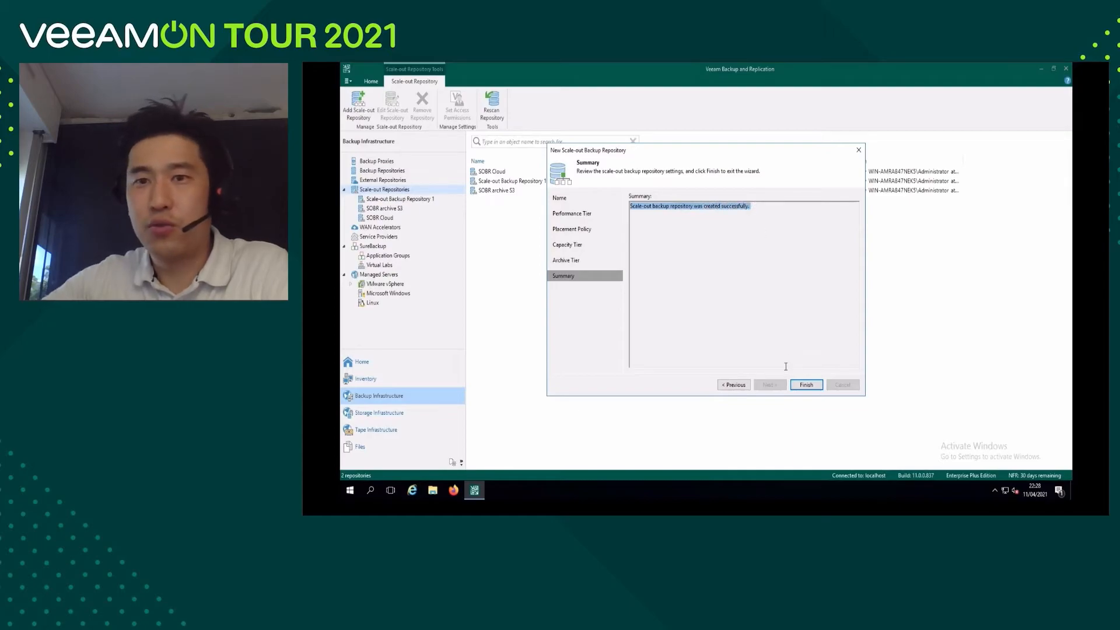
pyautogui.click(808, 386)
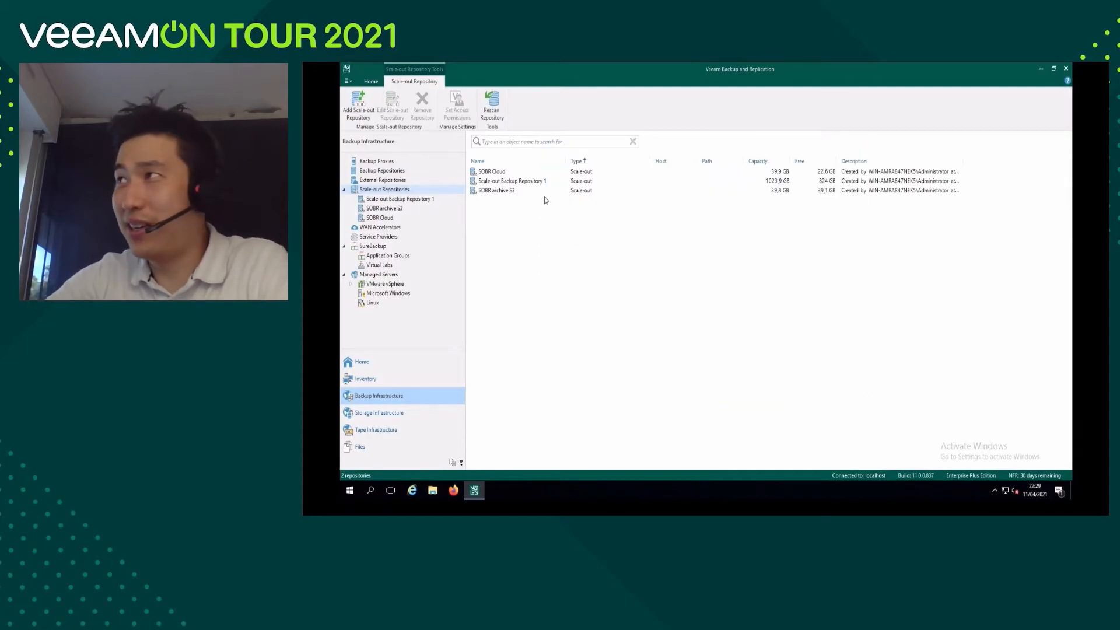
pyautogui.click(505, 191)
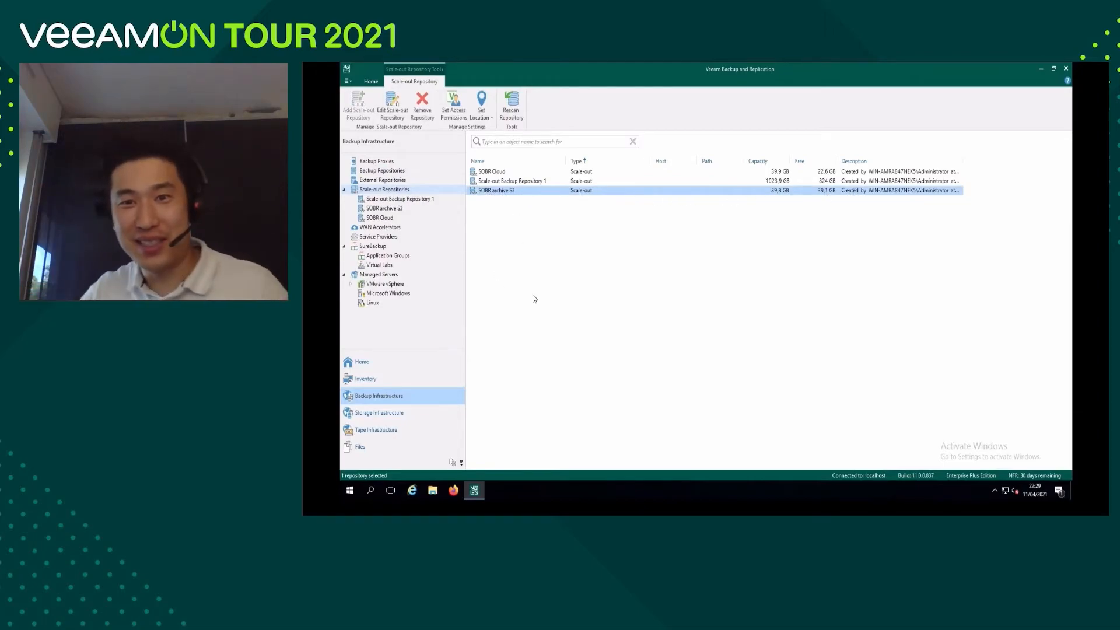
# Start a virtual machine backup copy job named backup copy S3 GFS in Immediate copy (mirroring) mode and proceed to its objects.
pyautogui.click(365, 365)
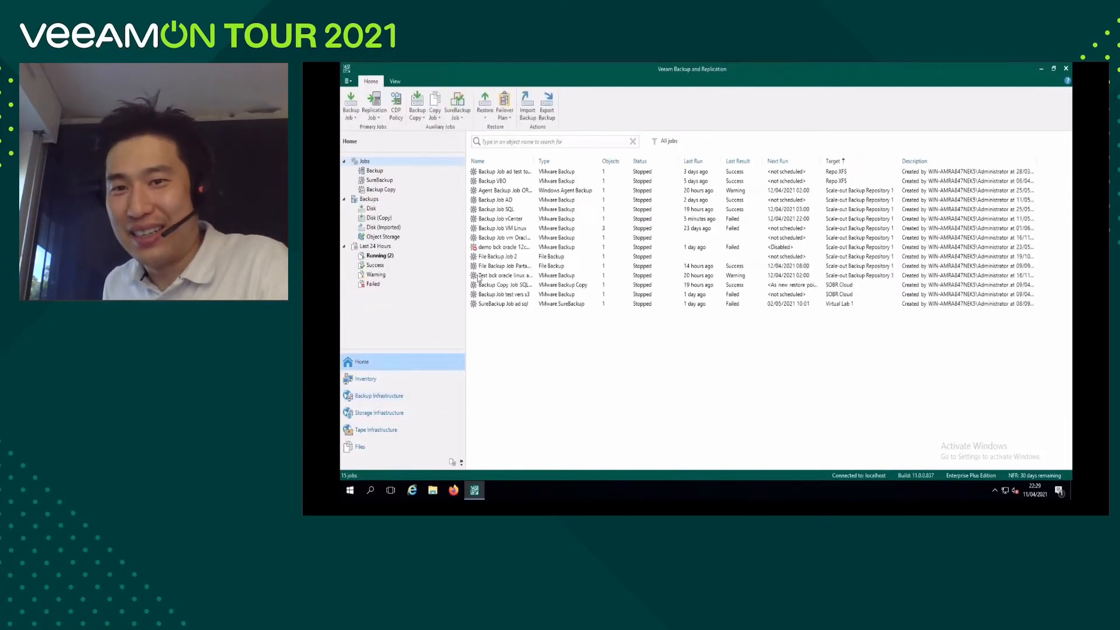
pyautogui.click(382, 191)
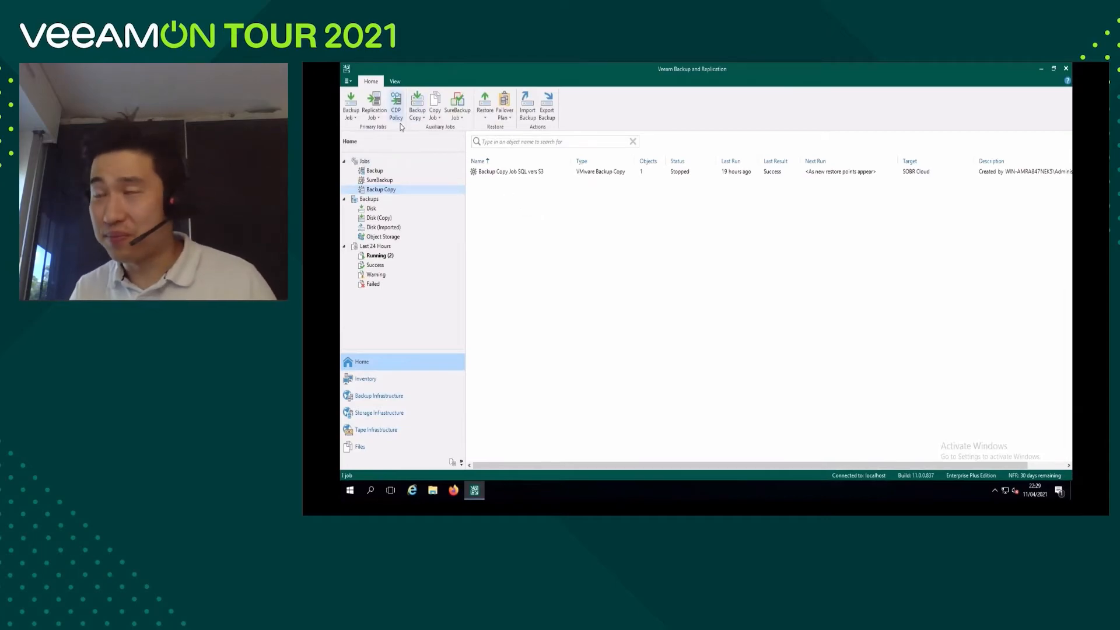
pyautogui.click(423, 119)
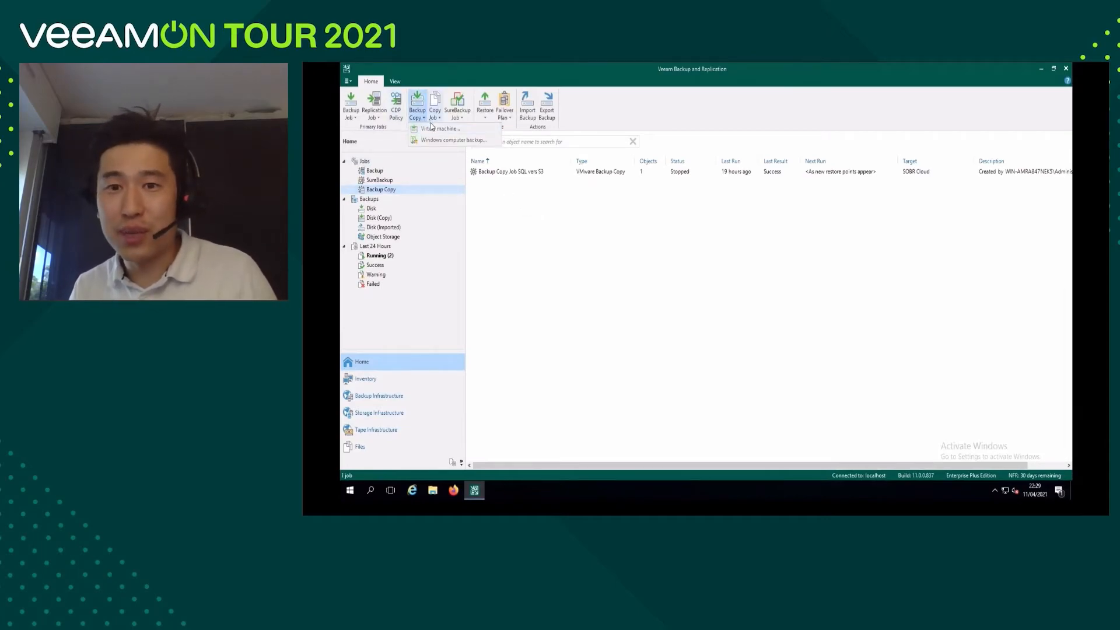
pyautogui.click(432, 129)
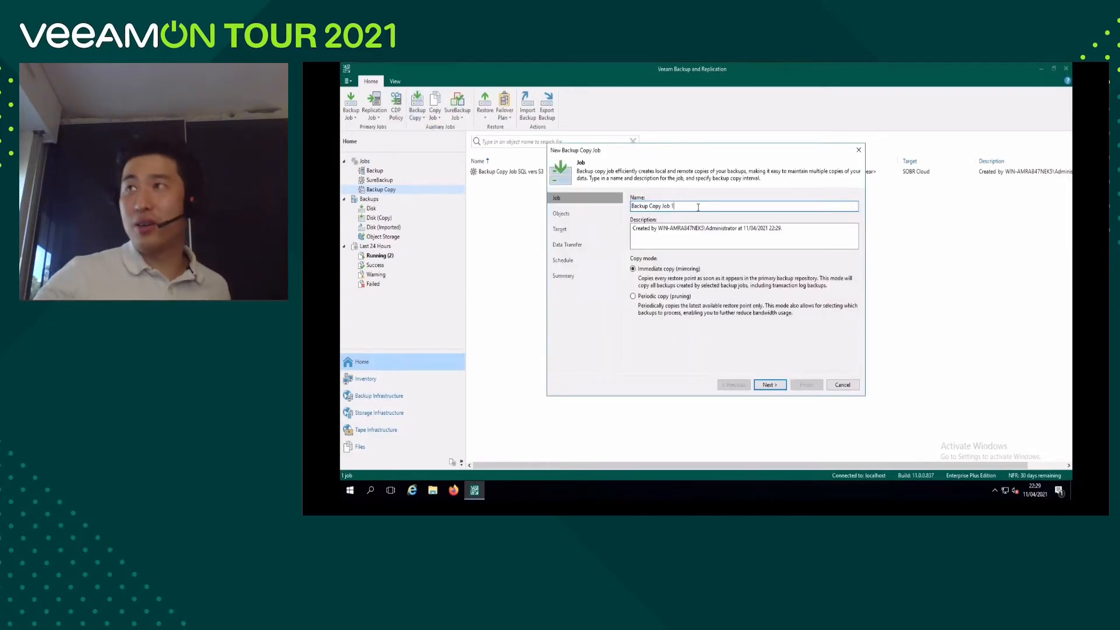
pyautogui.write('back')
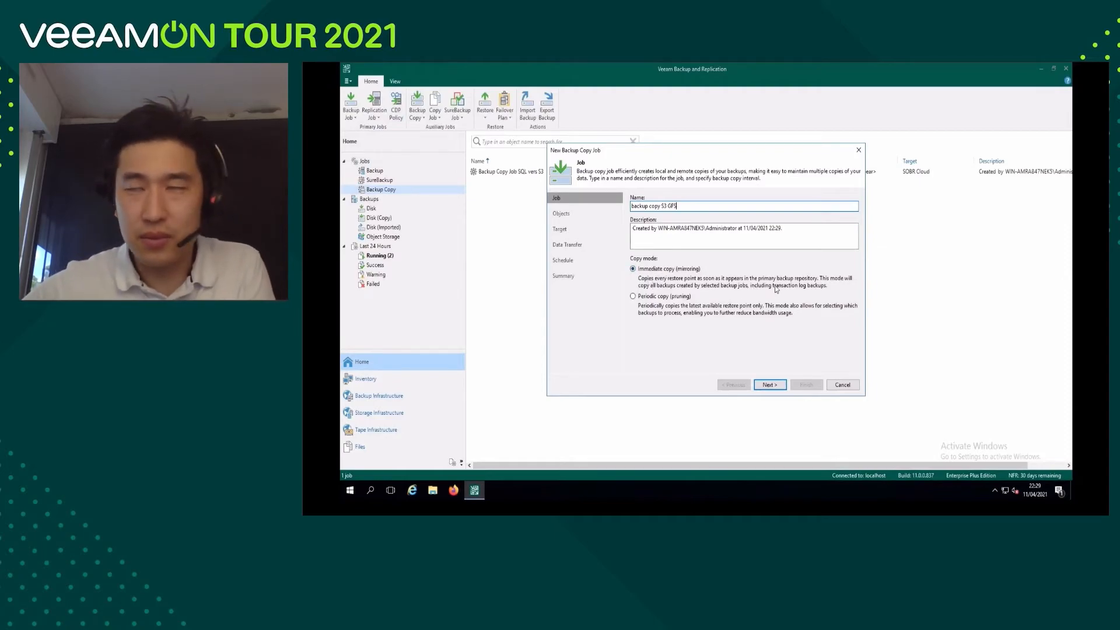
pyautogui.click(770, 385)
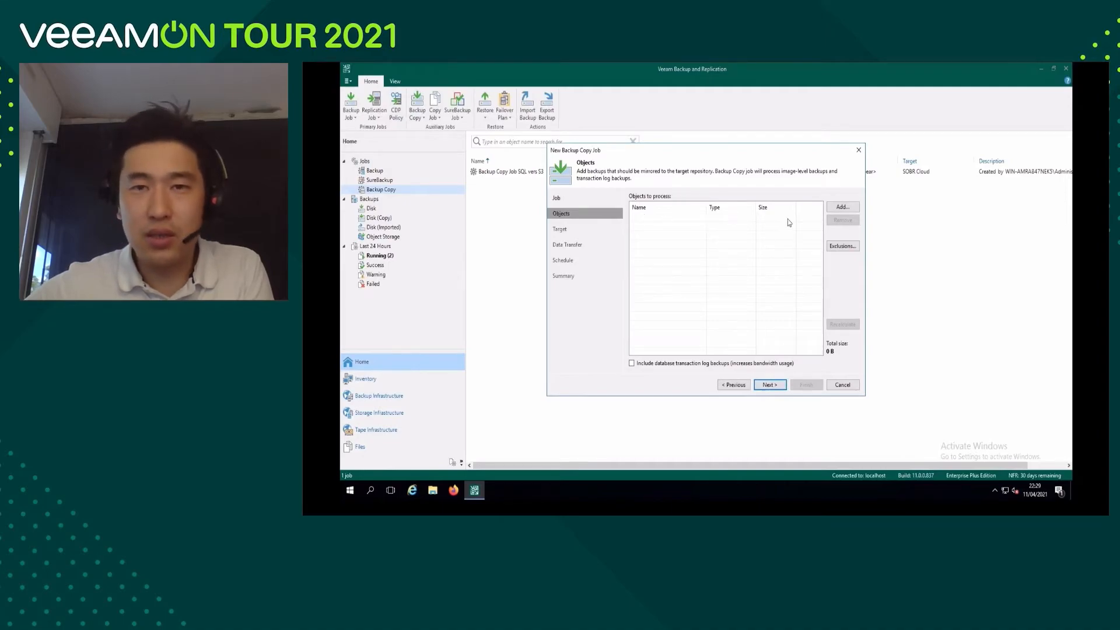
# Add Backup Job SQL from the existing jobs as the object to process and proceed to the target settings.
pyautogui.click(836, 210)
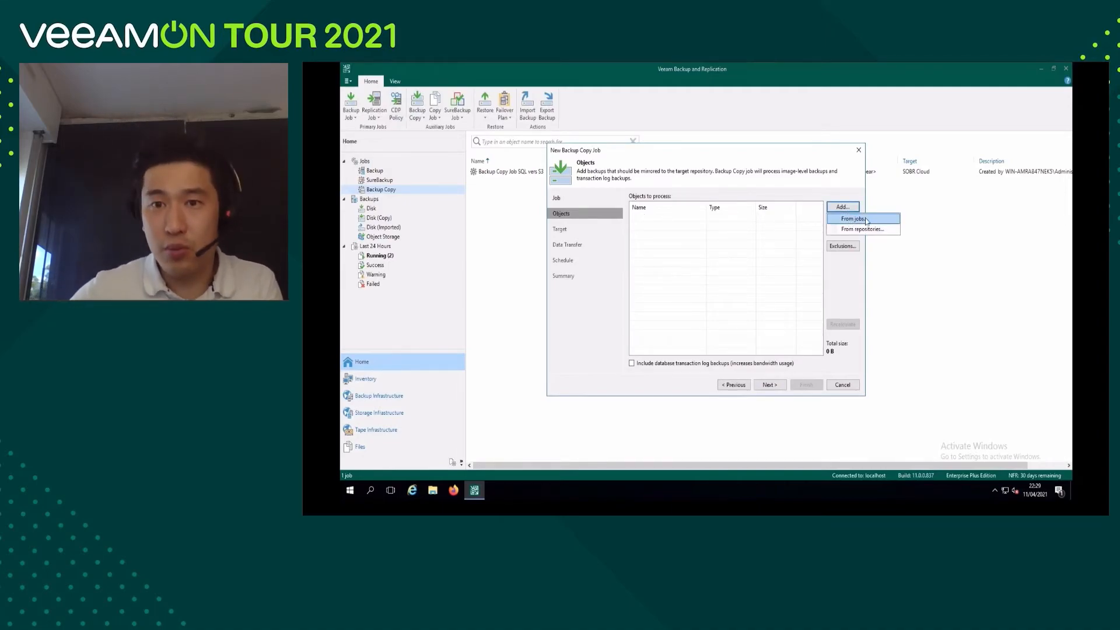
pyautogui.click(856, 219)
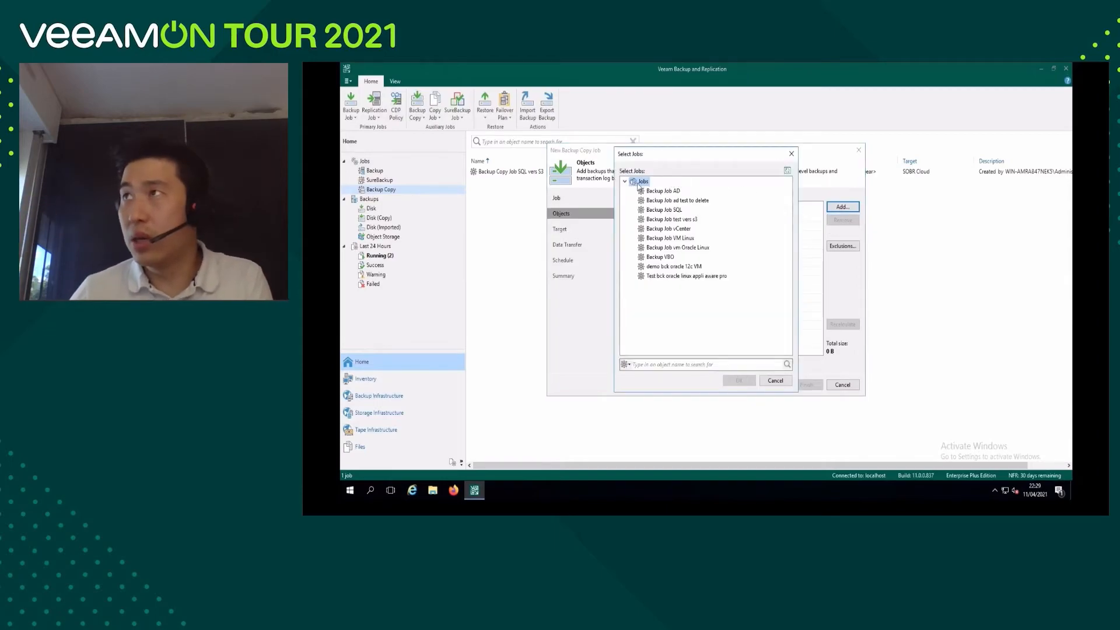
pyautogui.click(663, 210)
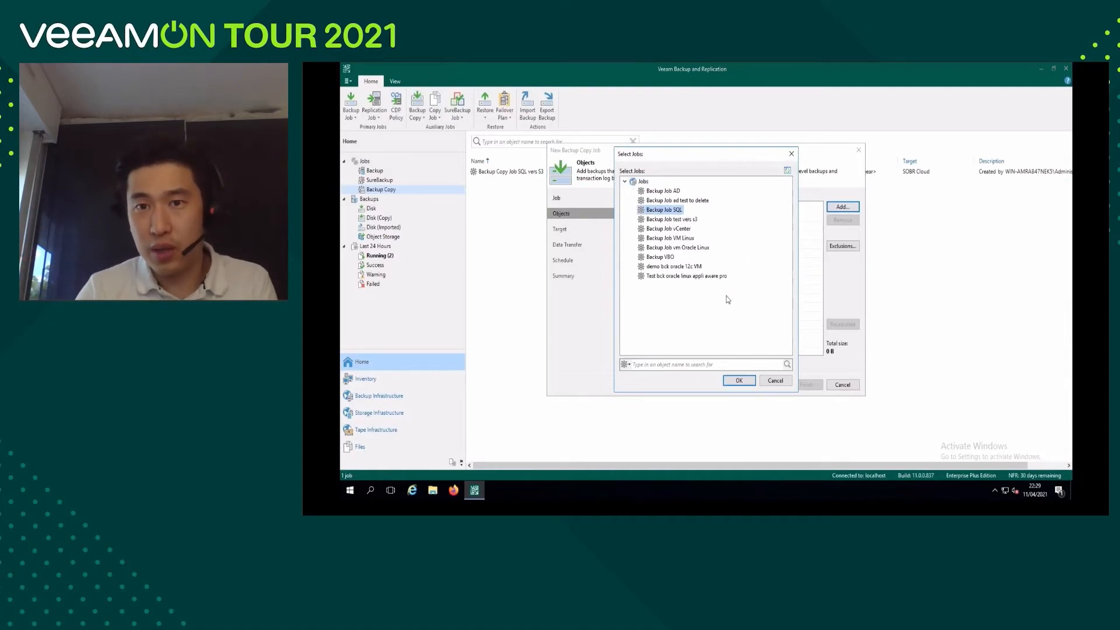
pyautogui.click(738, 381)
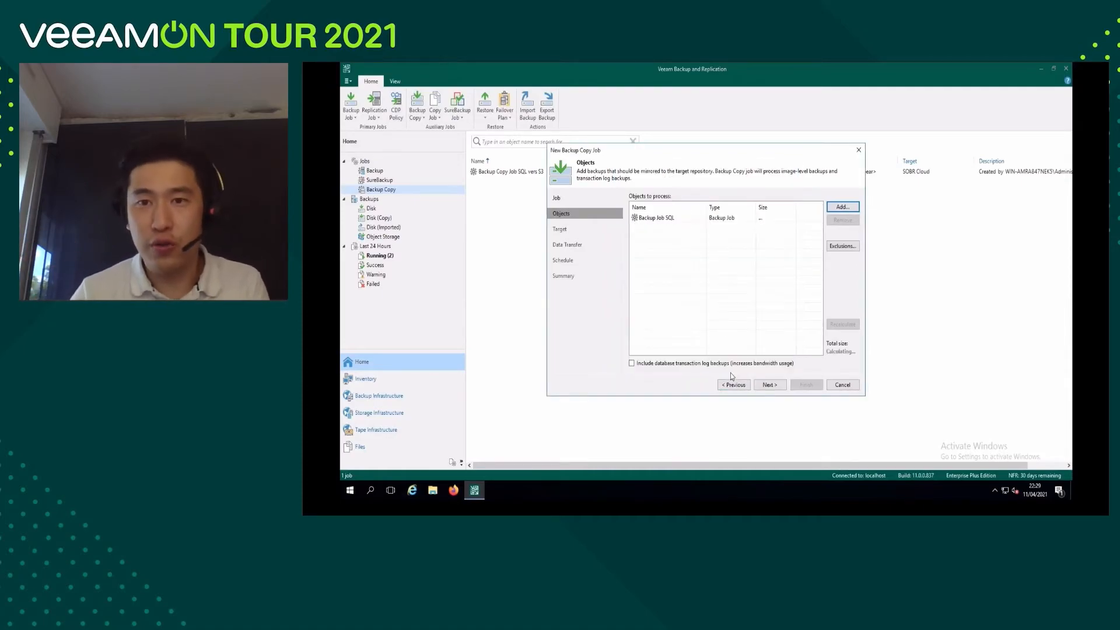
pyautogui.click(670, 220)
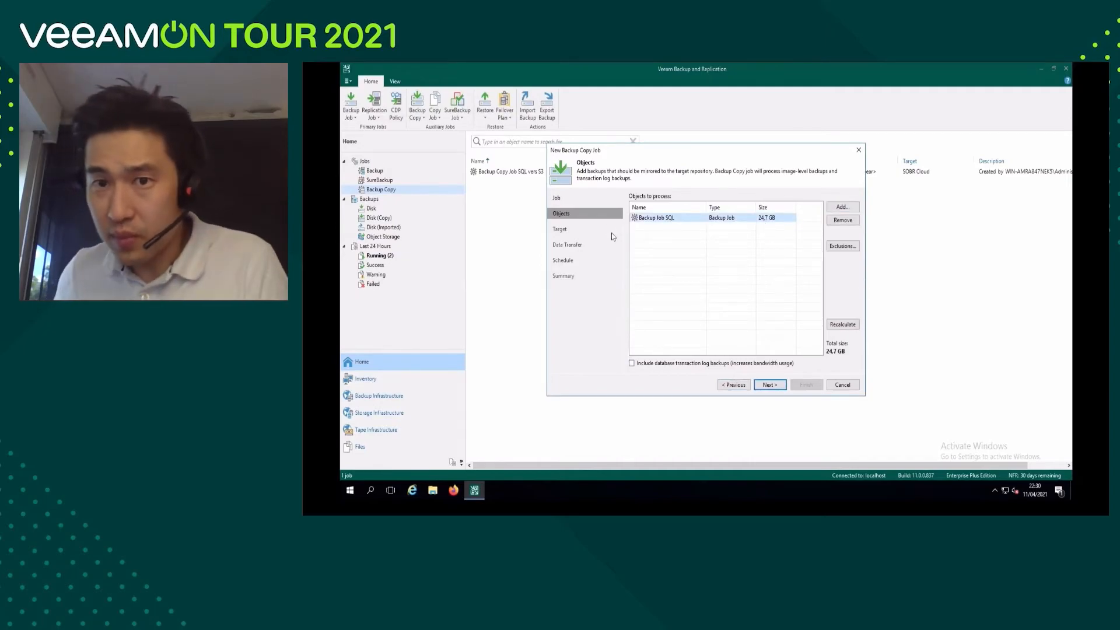
pyautogui.click(774, 386)
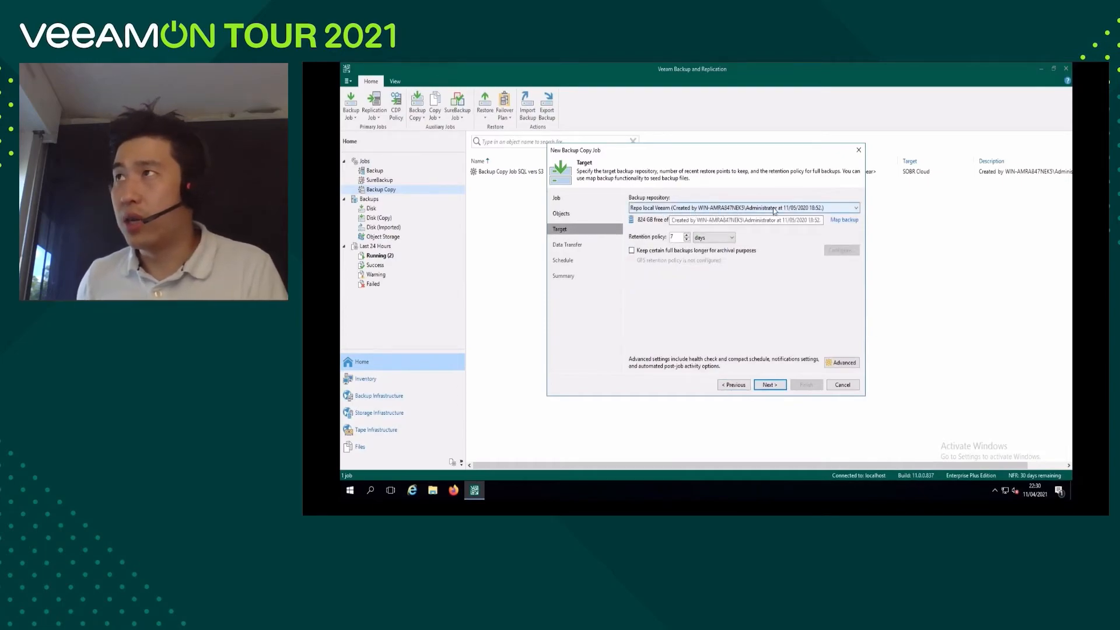
# Target the copy job to the SOBR archive S3 repository and set its retention policy to 2 days.
pyautogui.click(719, 208)
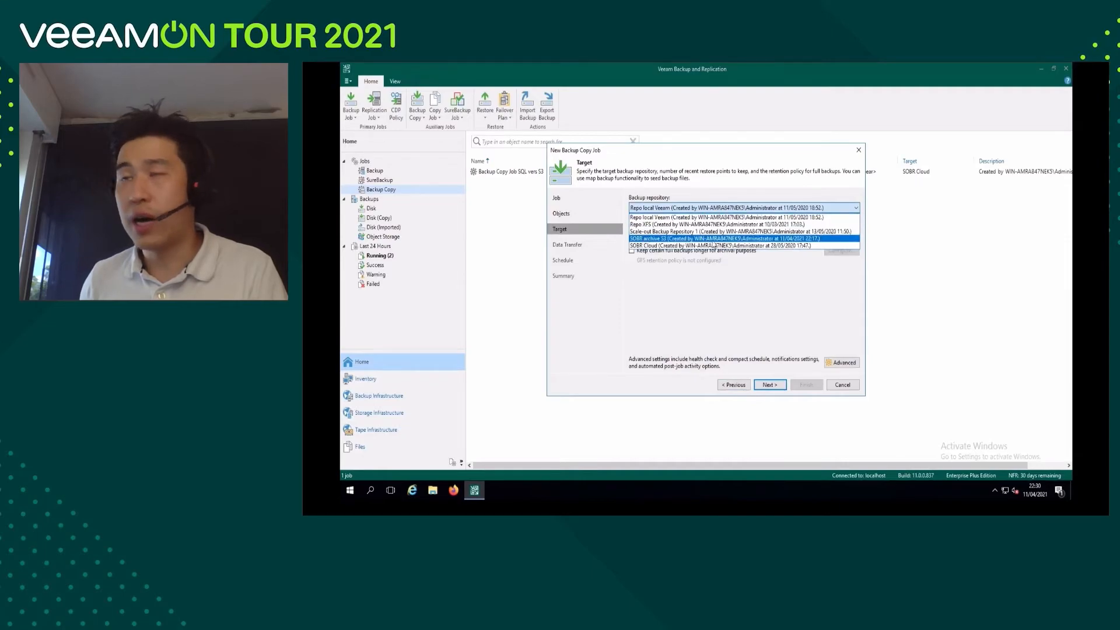
pyautogui.click(758, 239)
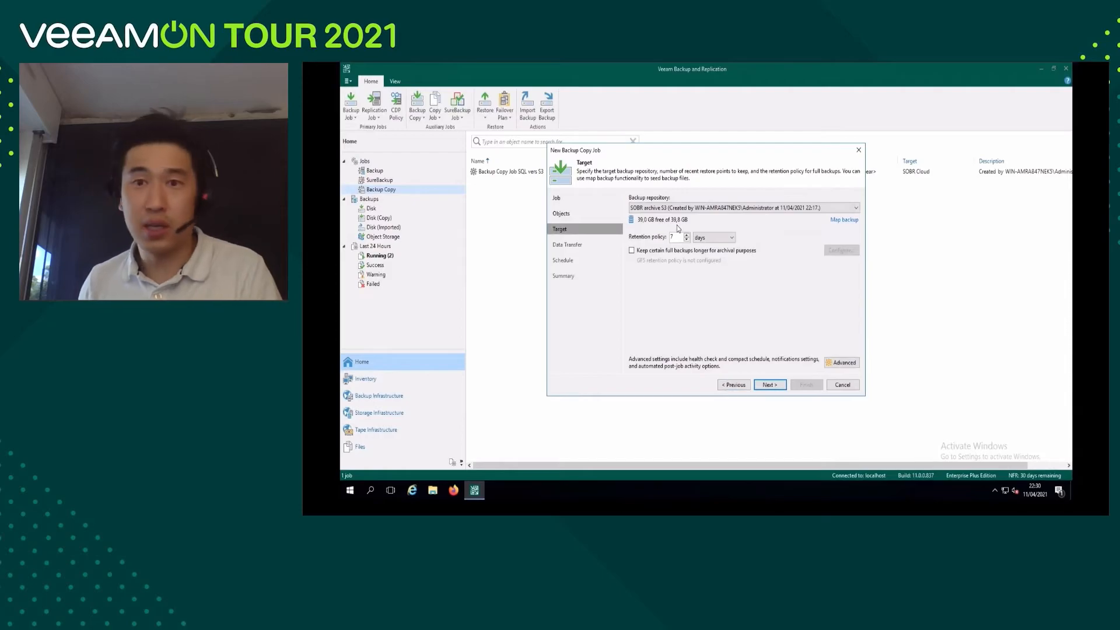
pyautogui.moveTo(677, 237); pyautogui.dragTo(663, 239)
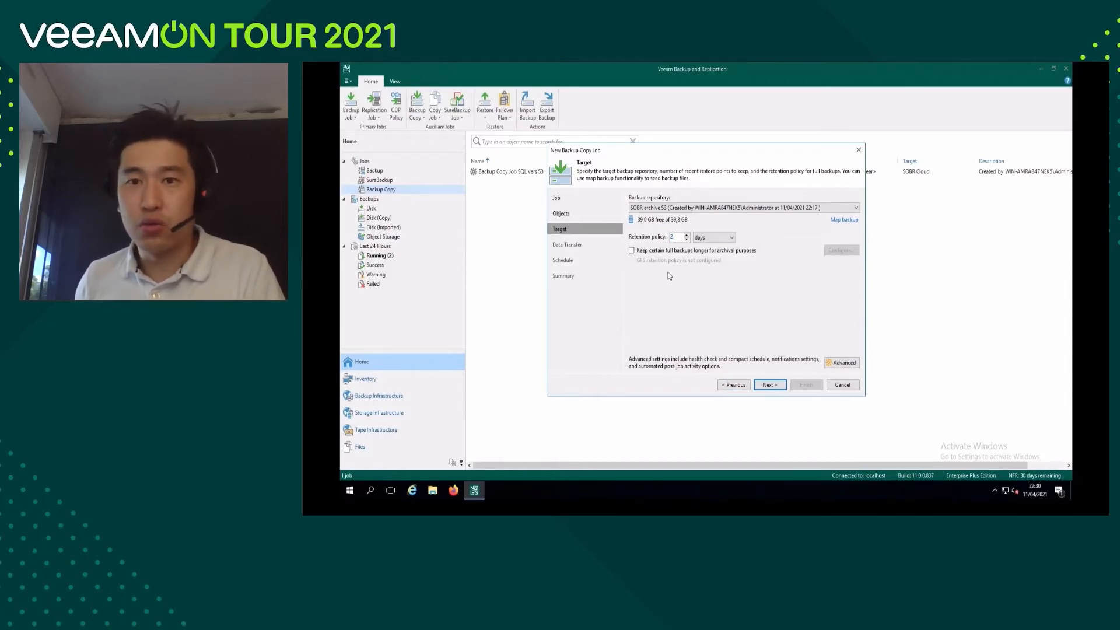
# Keep certain full backups longer for archival, with GFS retention of 4 weeks, 3 months and 1 year.
pyautogui.click(632, 250)
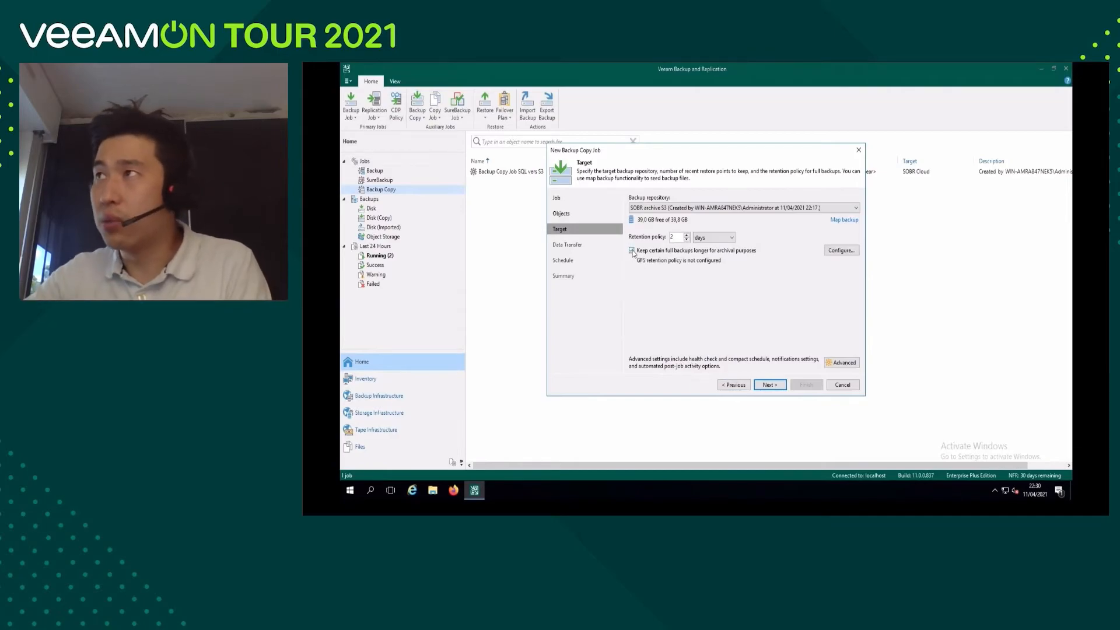
pyautogui.click(840, 252)
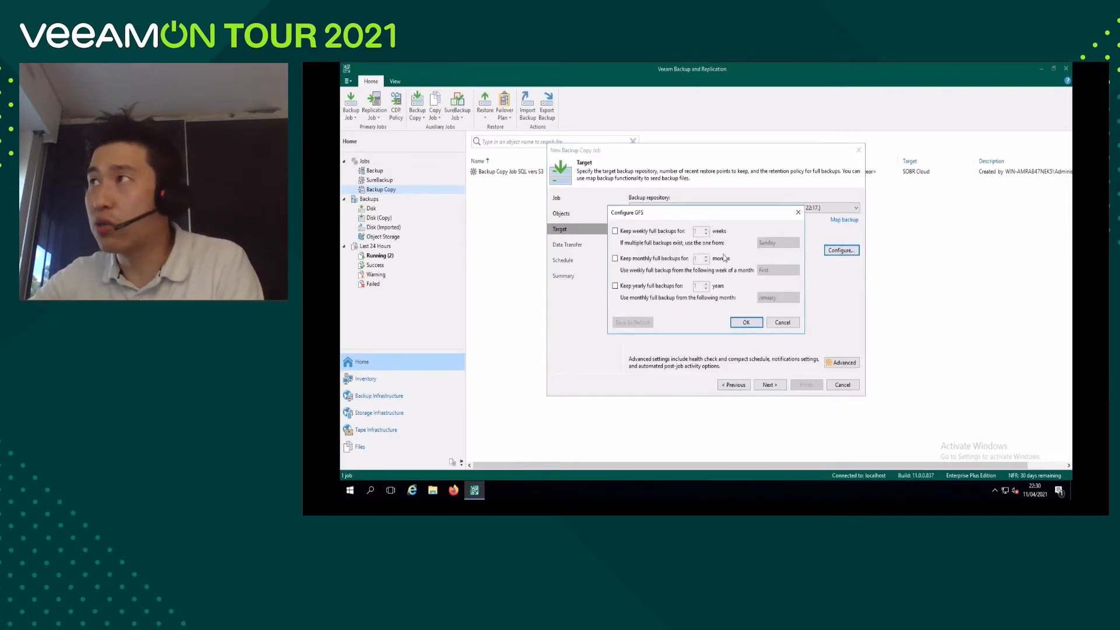
pyautogui.click(615, 231)
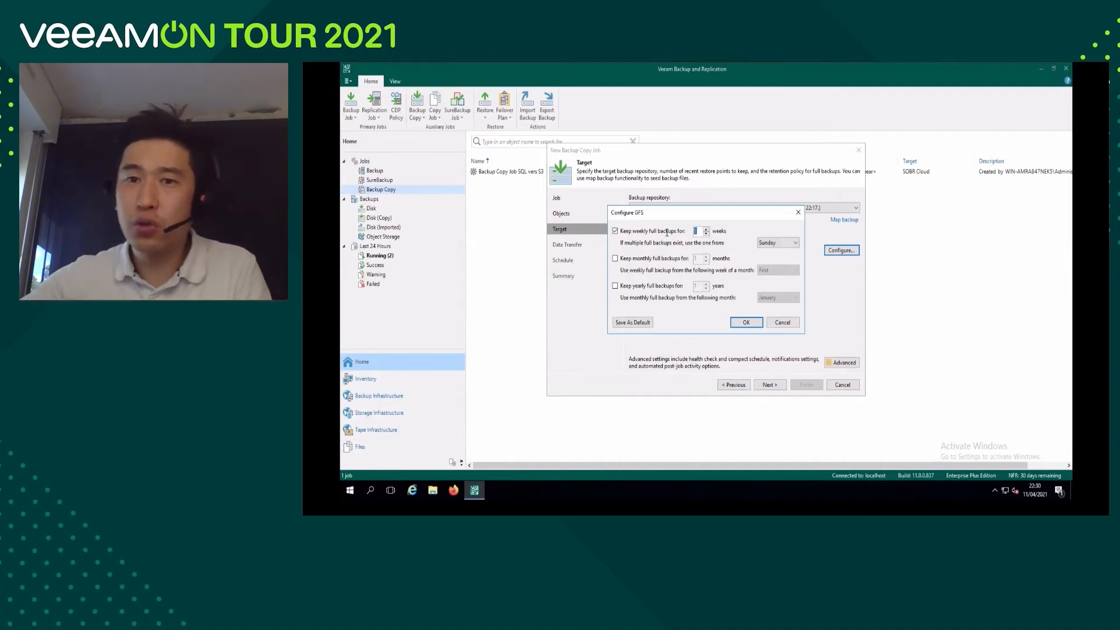
pyautogui.write('4')
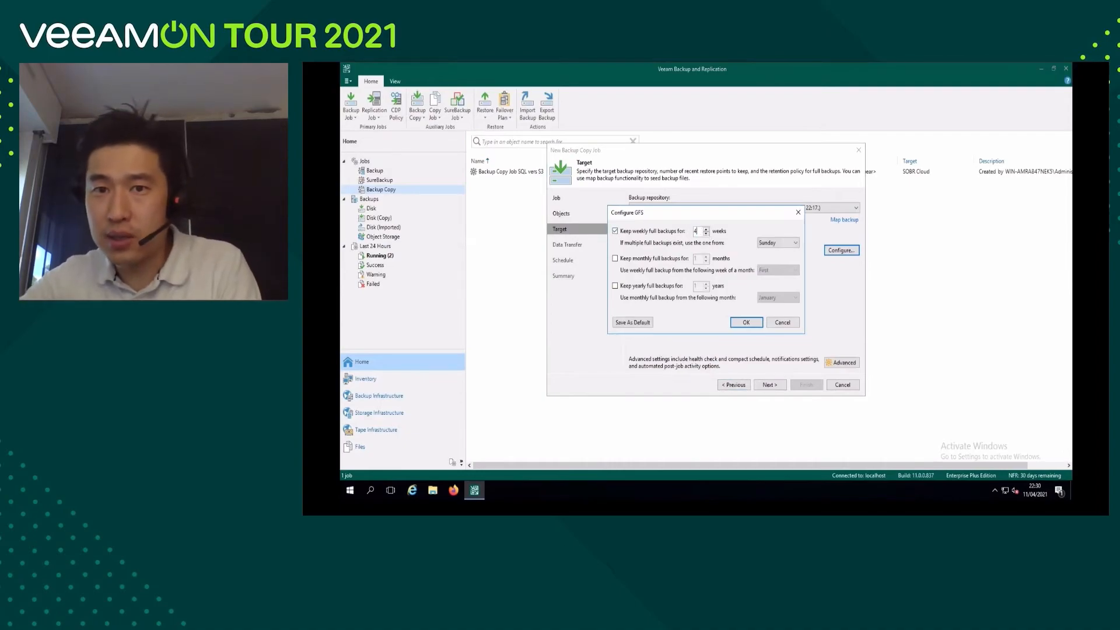
pyautogui.click(615, 259)
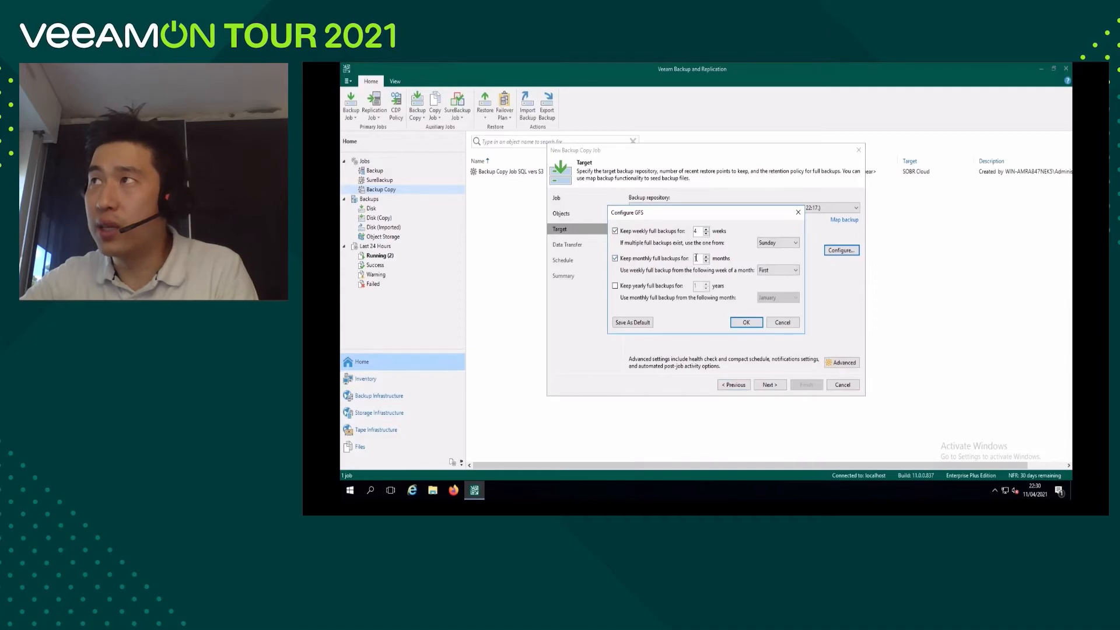
pyautogui.write('3')
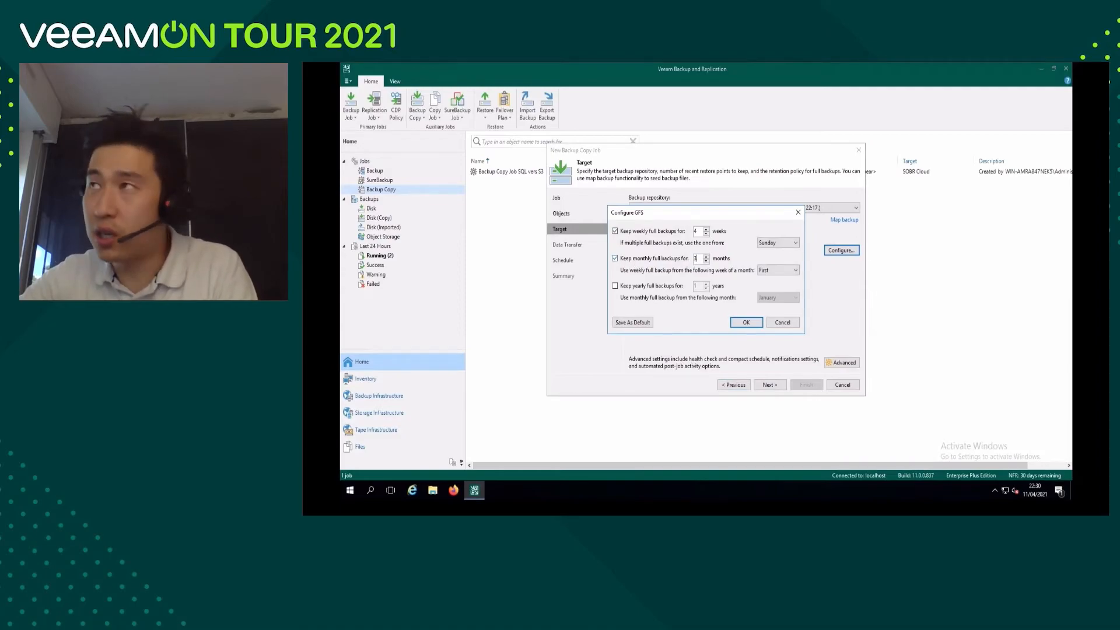
pyautogui.click(615, 286)
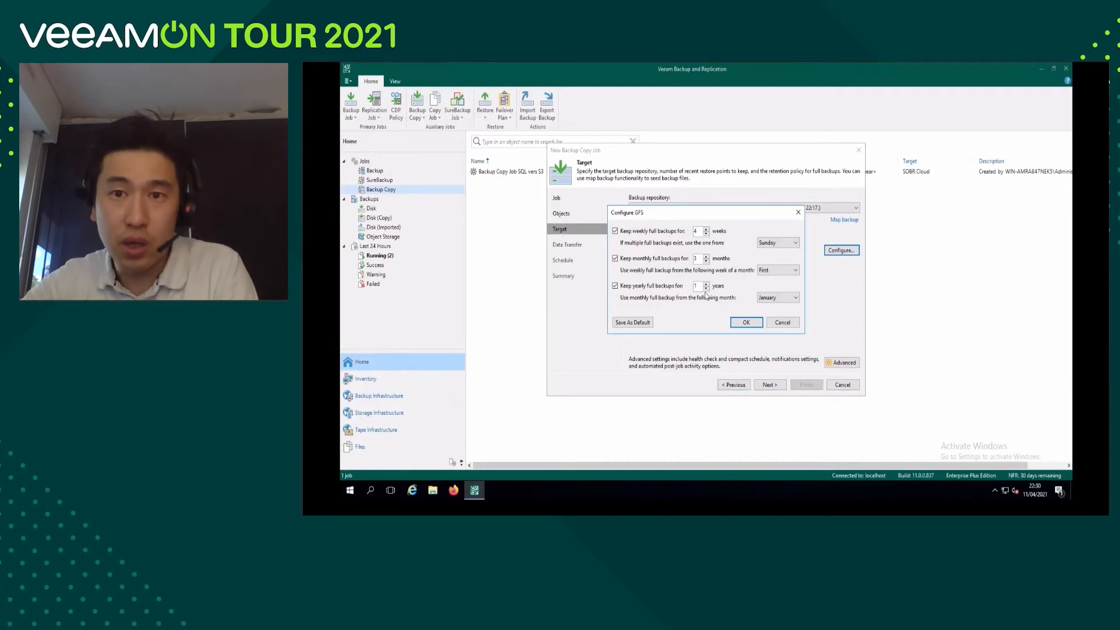
pyautogui.click(747, 324)
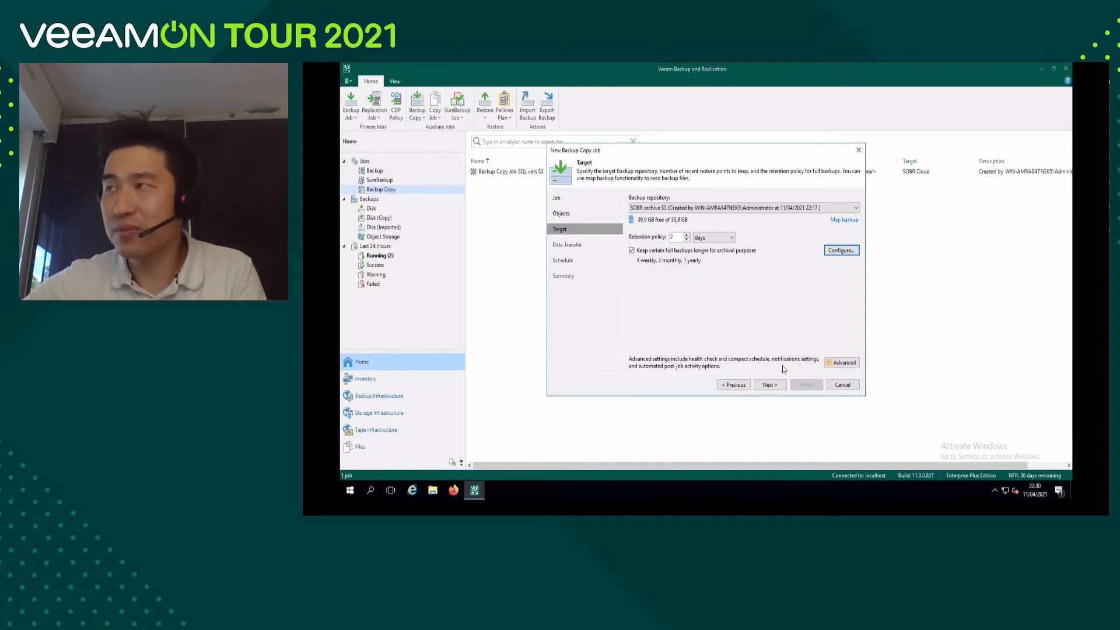
# Review the copy job's advanced maintenance, storage, RPO monitor, notification and script settings, and close them without changes.
pyautogui.click(837, 364)
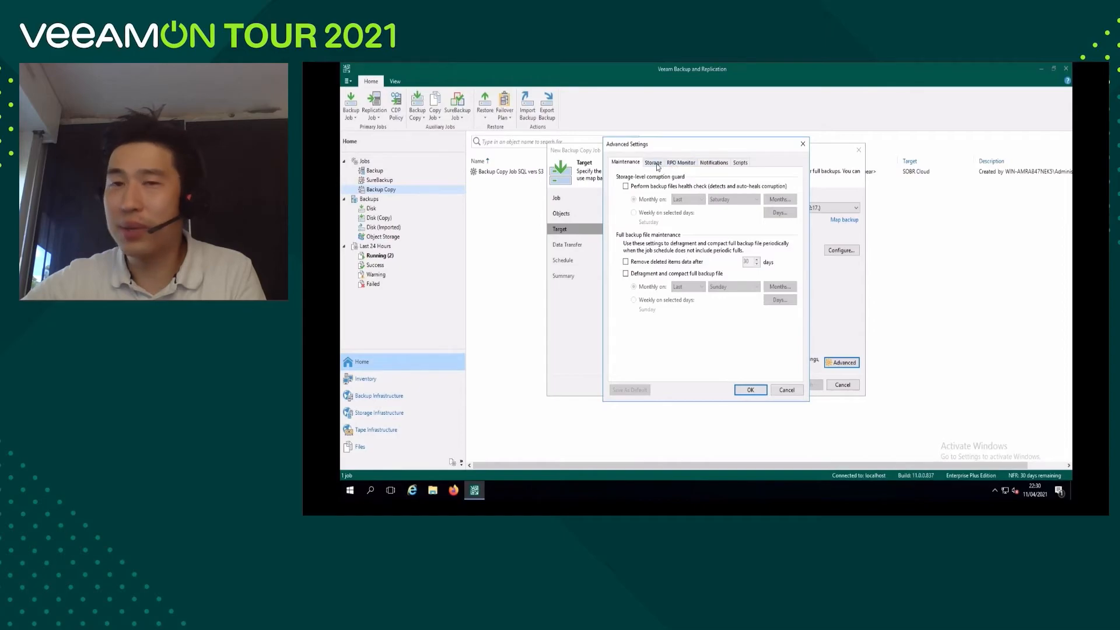
pyautogui.click(654, 163)
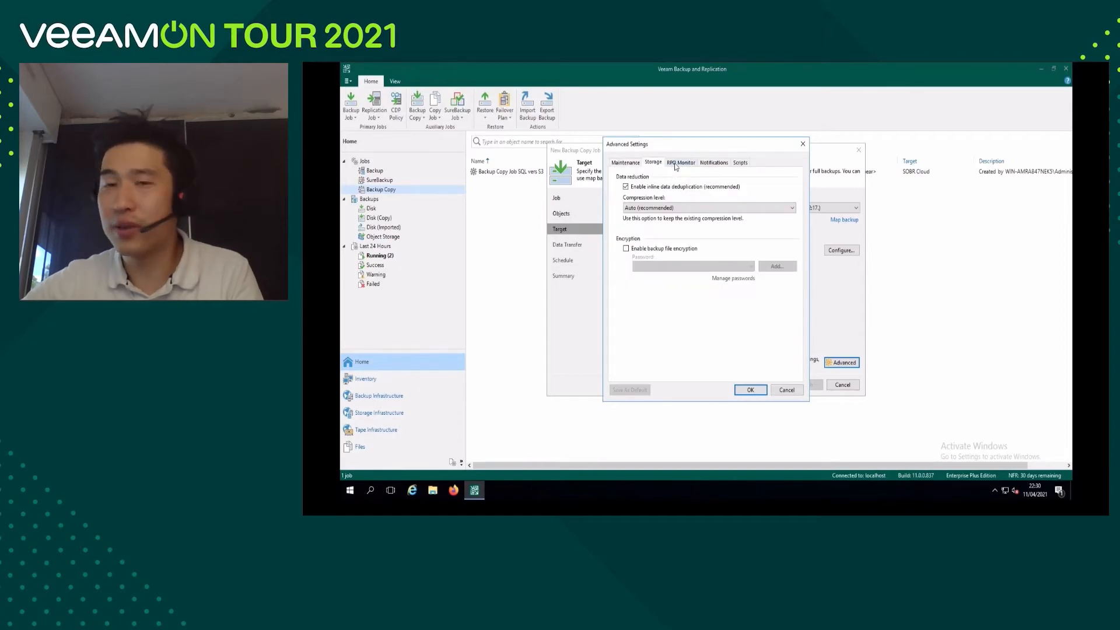
pyautogui.click(676, 165)
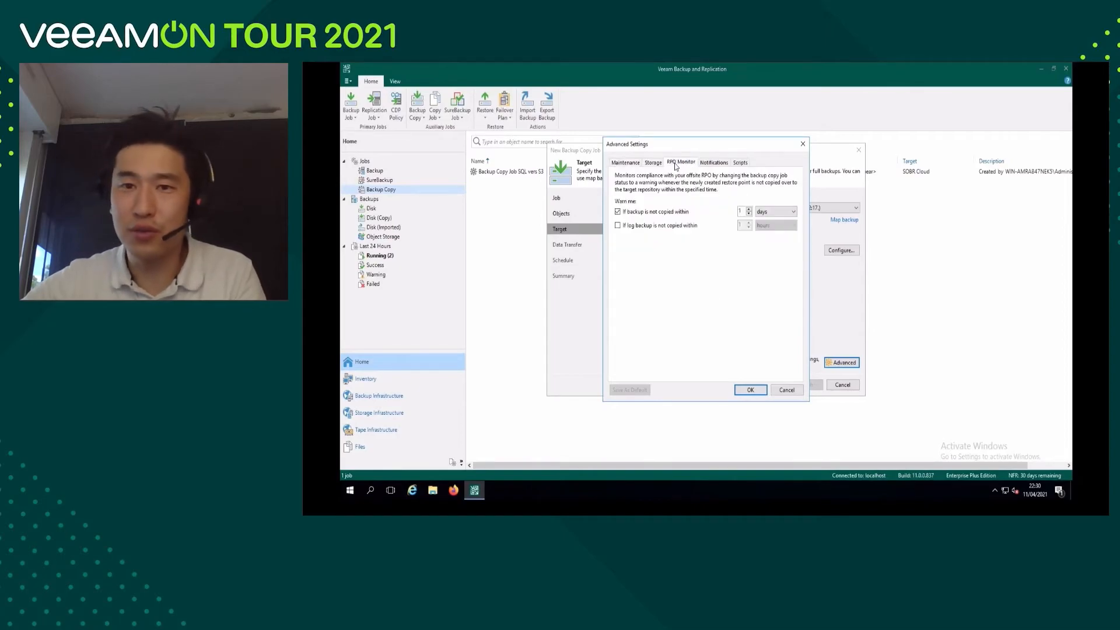
pyautogui.click(713, 165)
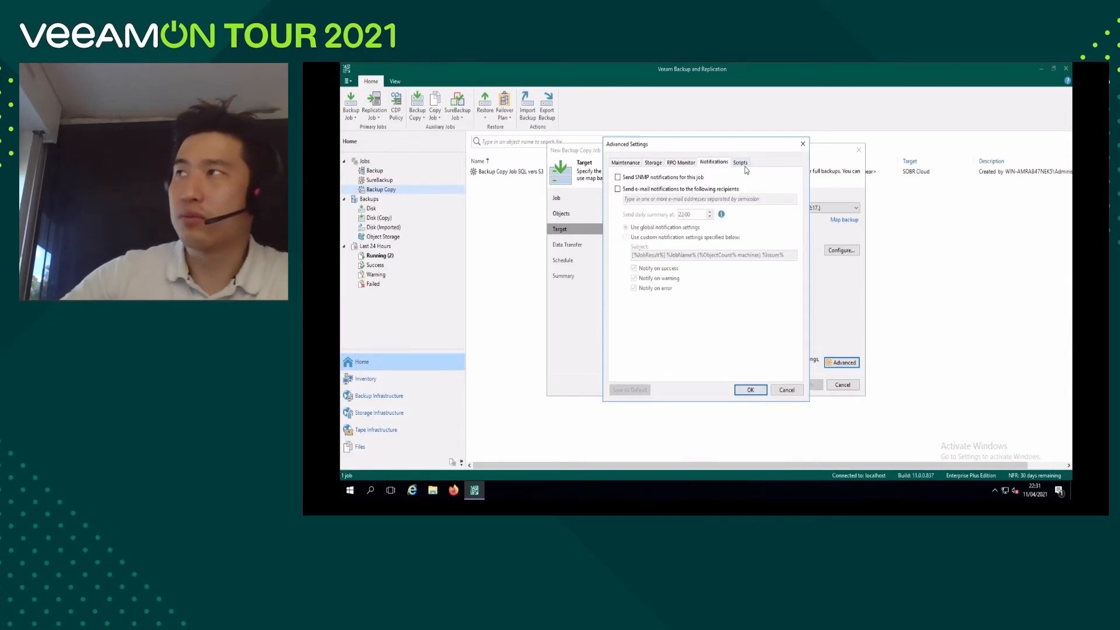
pyautogui.click(744, 166)
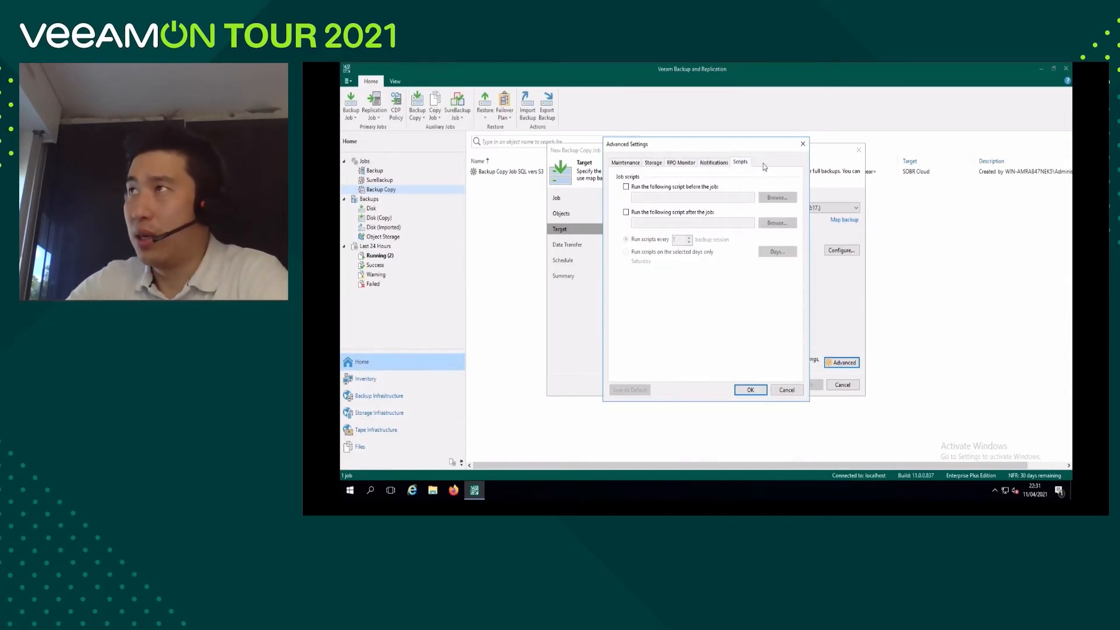
pyautogui.click(802, 146)
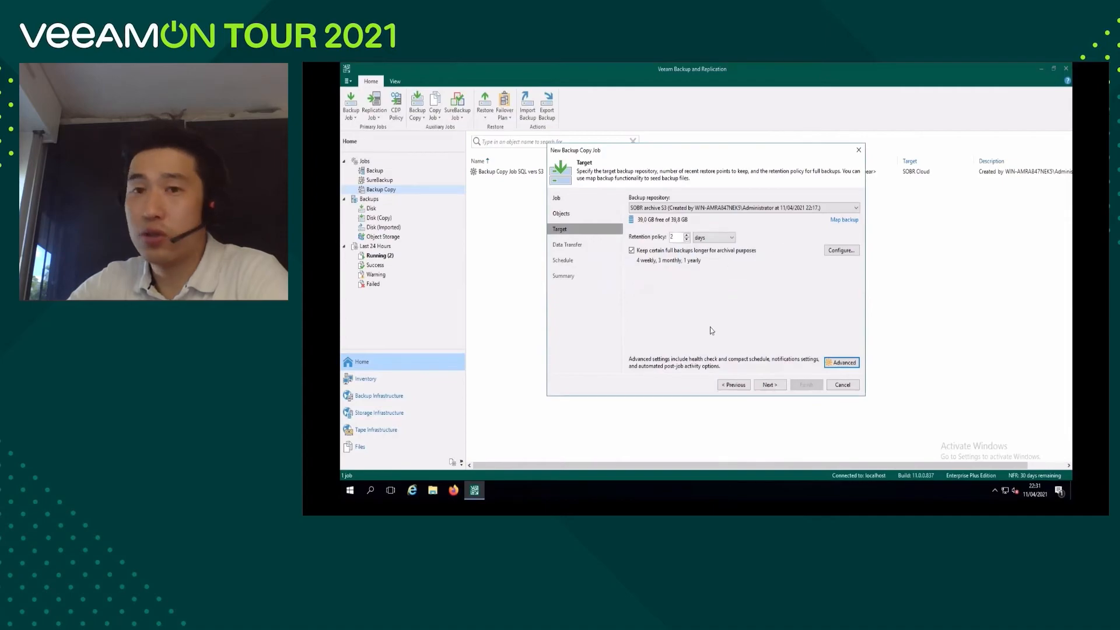
# Accept the mismatched data location, keep Direct data transfer, and proceed to the job schedule.
pyautogui.click(769, 385)
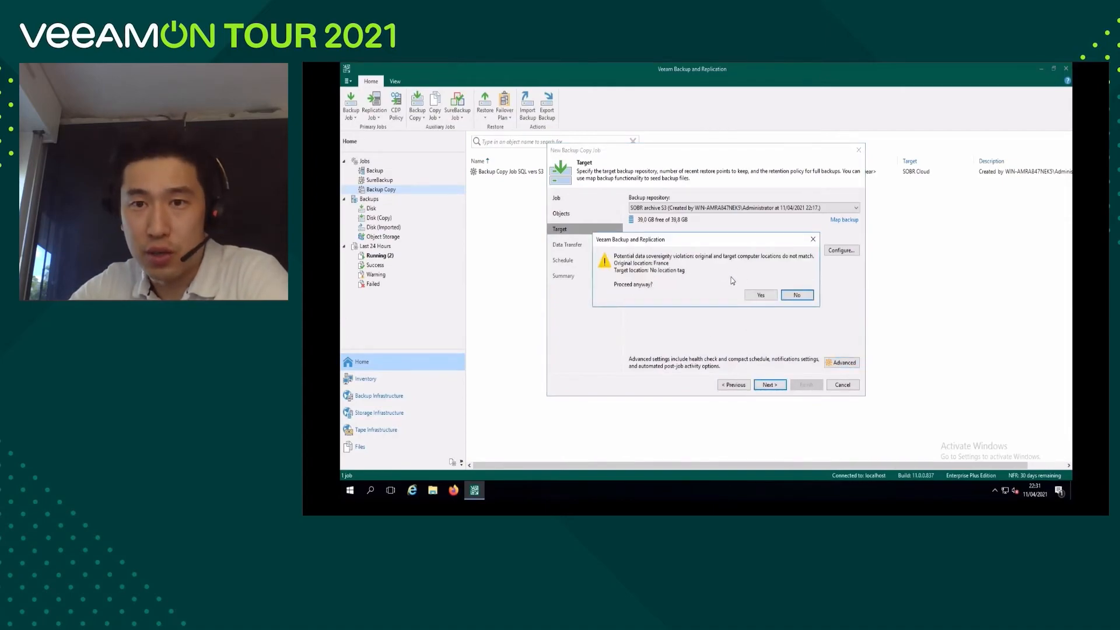
pyautogui.click(761, 295)
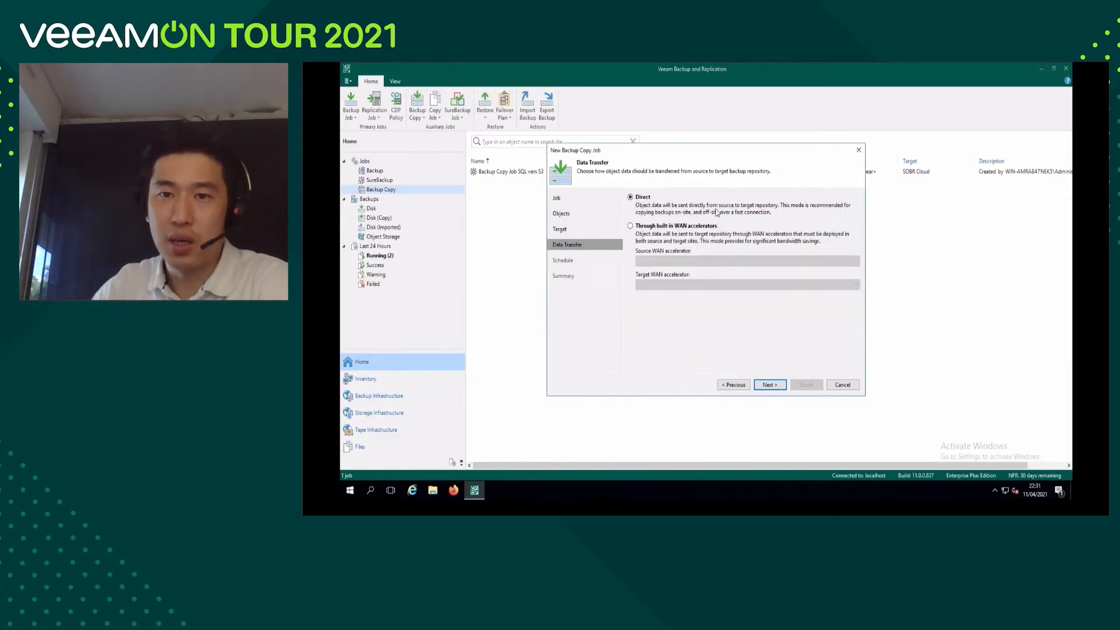
pyautogui.click(770, 385)
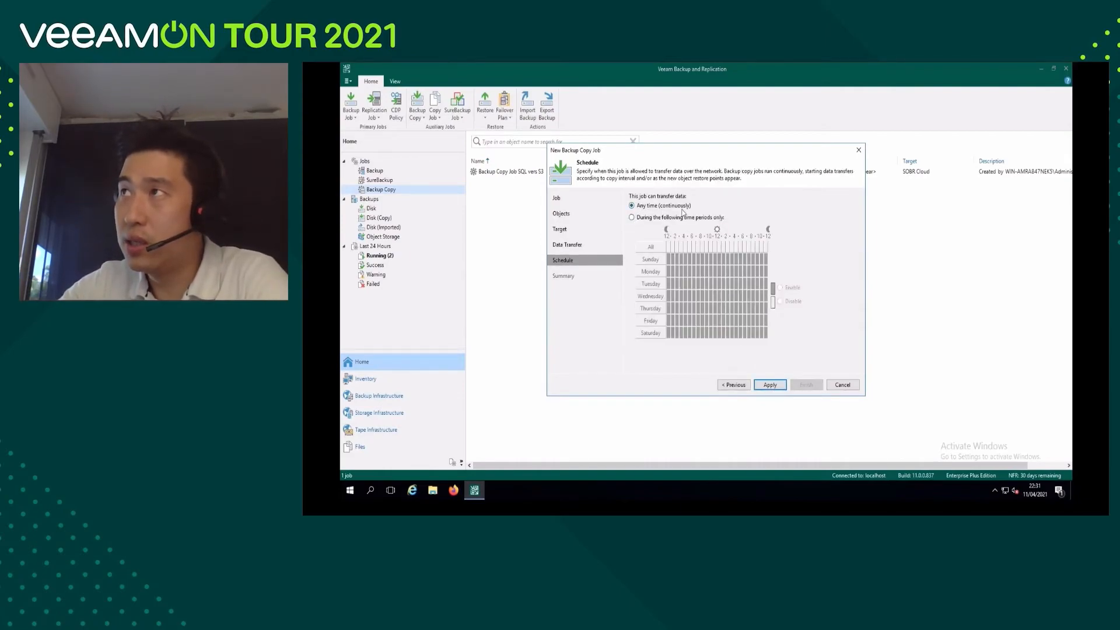
pyautogui.click(632, 219)
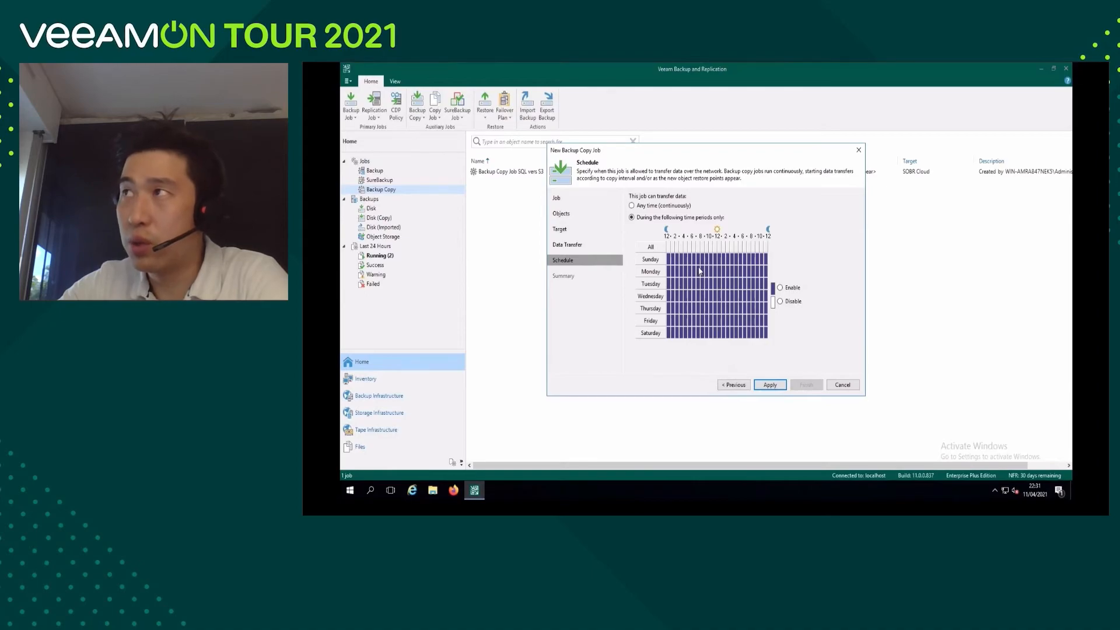
pyautogui.click(699, 272)
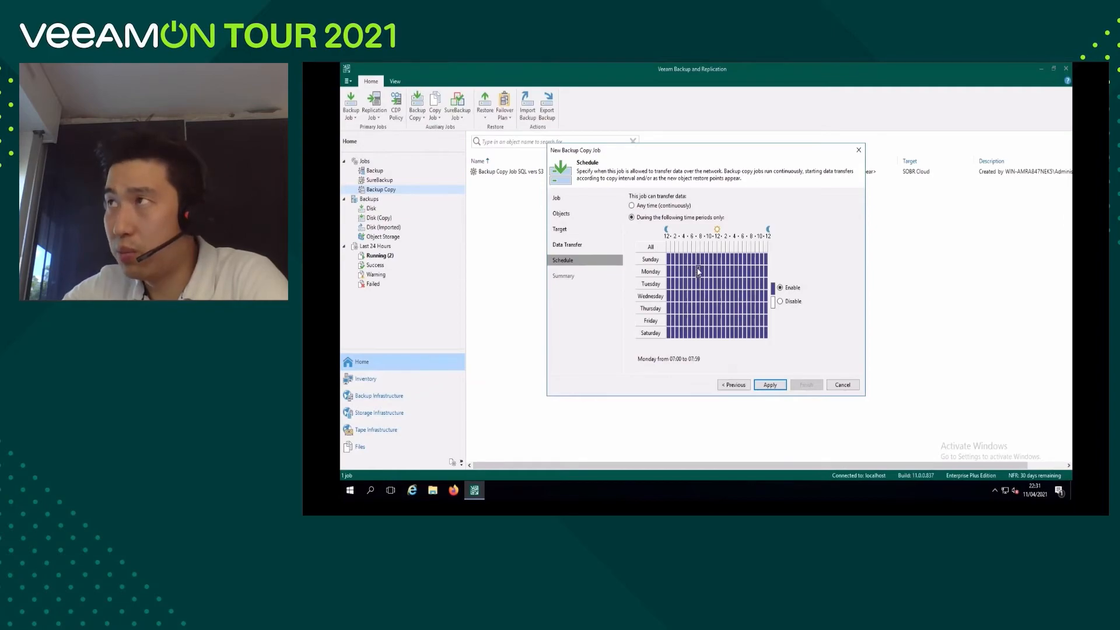
pyautogui.moveTo(699, 272); pyautogui.dragTo(749, 326)
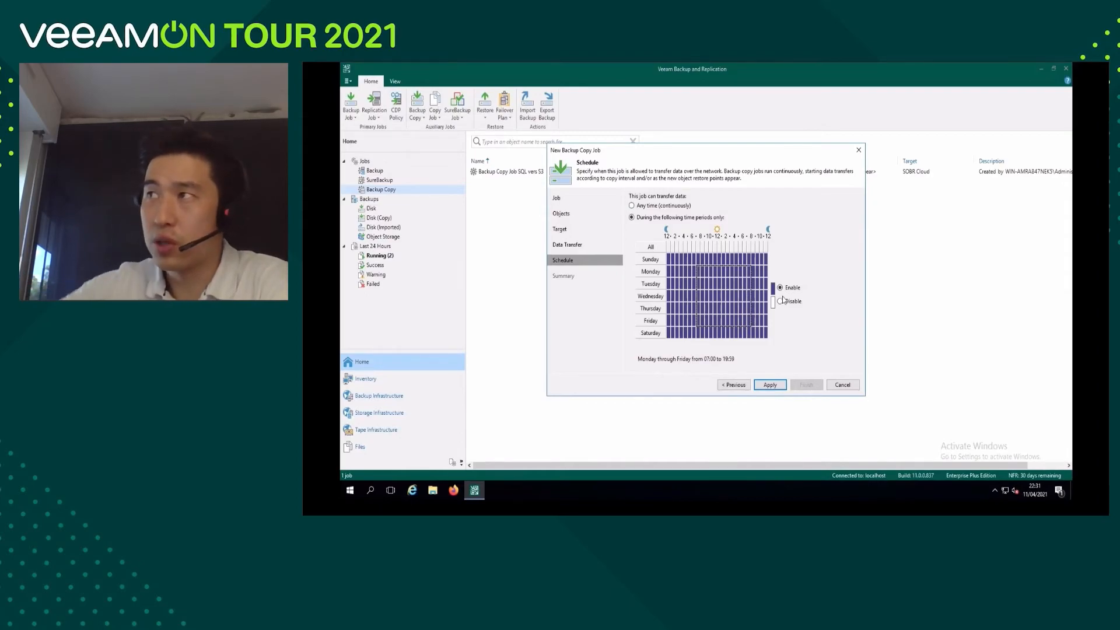
pyautogui.click(780, 301)
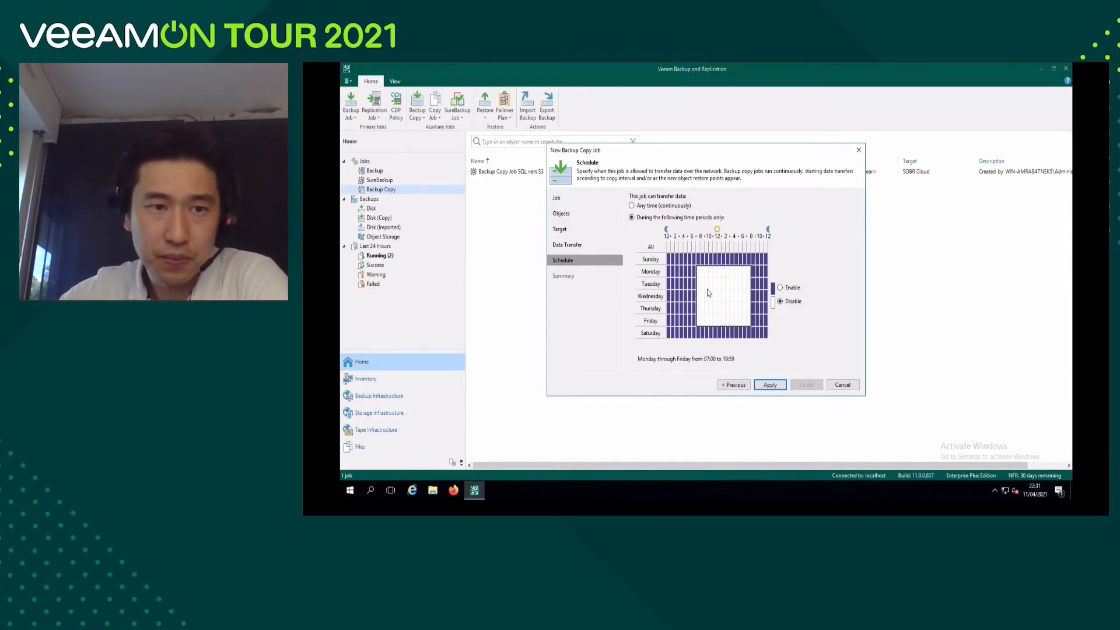
pyautogui.click(631, 206)
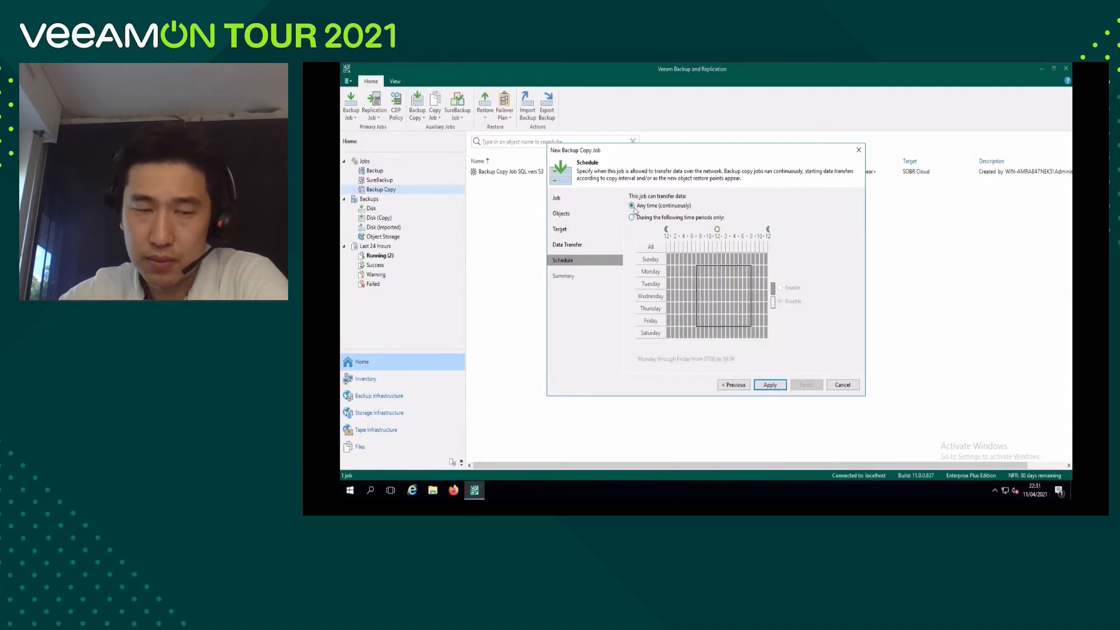
# Apply the continuous transfer schedule and finish creating the backup copy S3 GFS job with the job enabled.
pyautogui.click(777, 388)
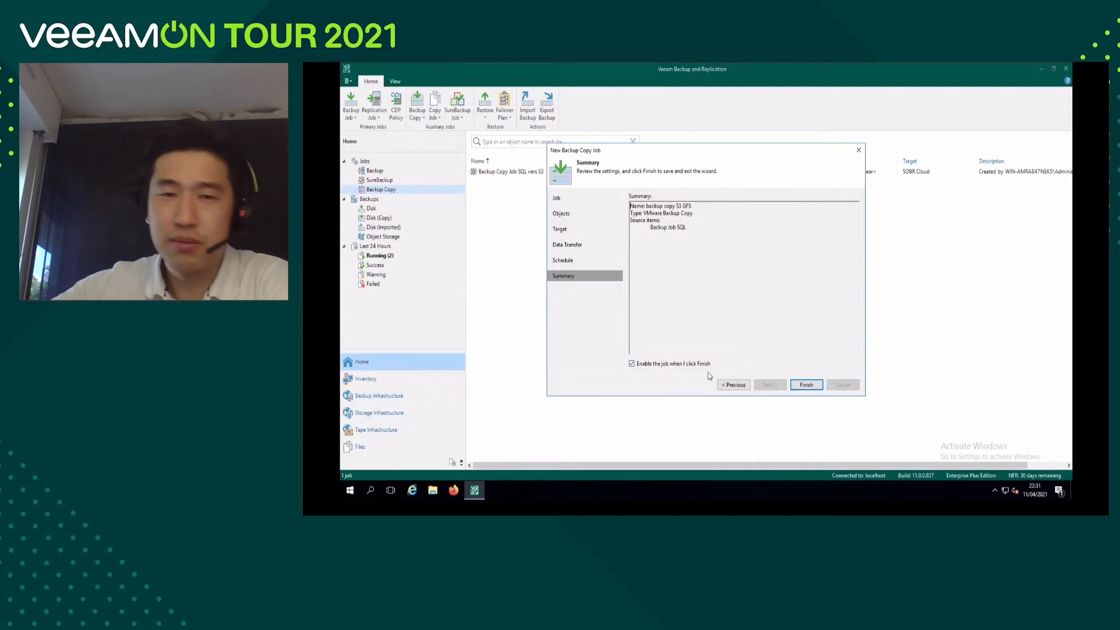
pyautogui.click(801, 384)
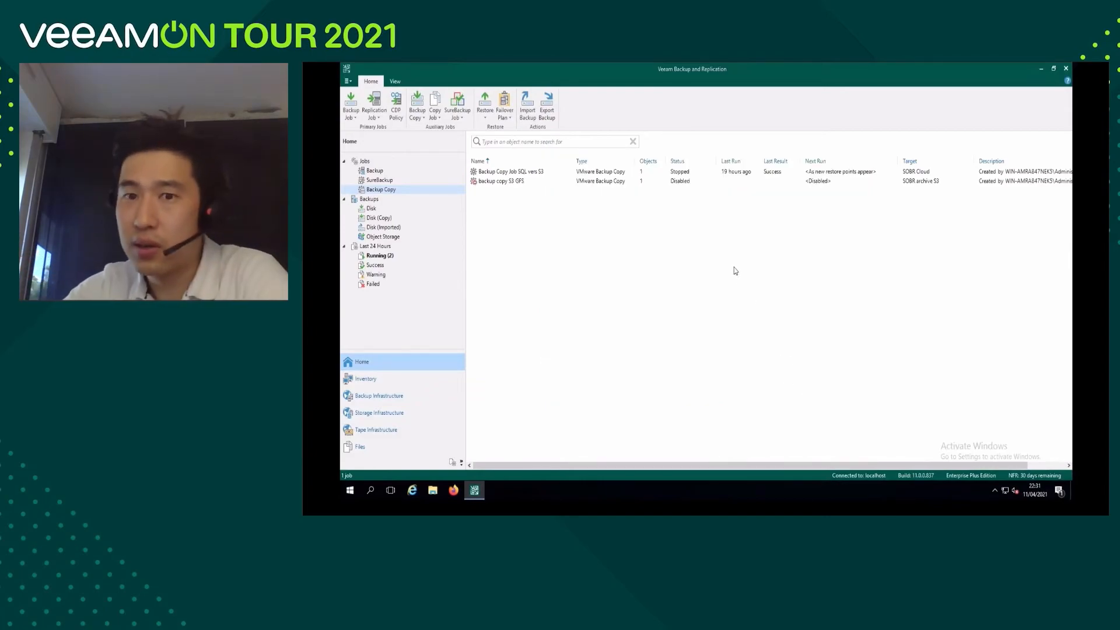
# Open the backup copy S3 GFS job's progress details and examine how its Backup Job SQL source is processed.
pyautogui.click(537, 181)
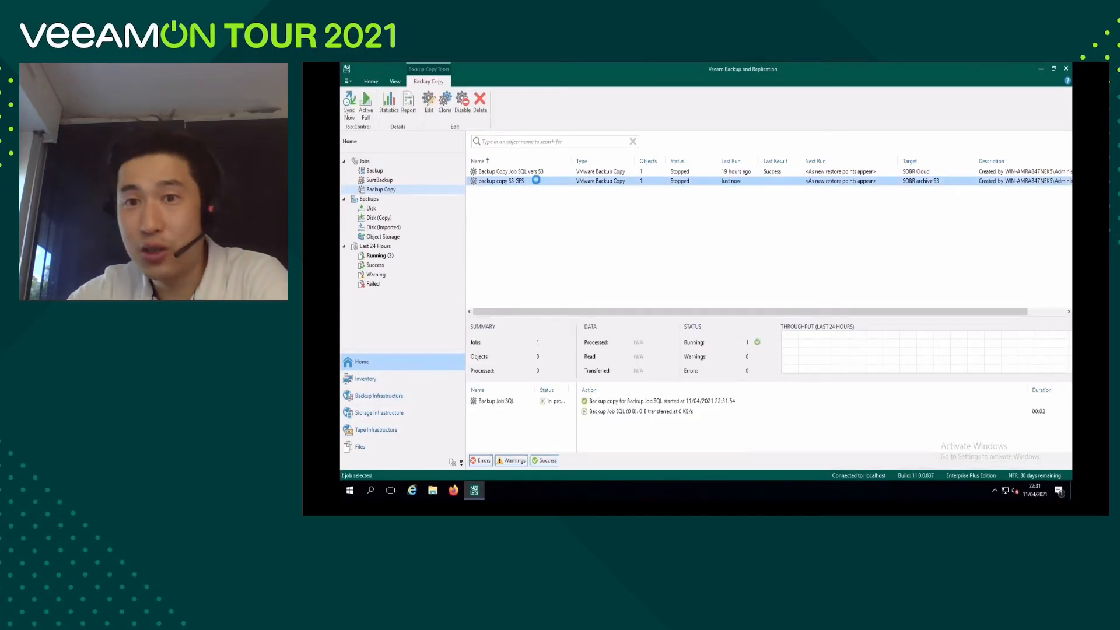
pyautogui.doubleClick(537, 181)
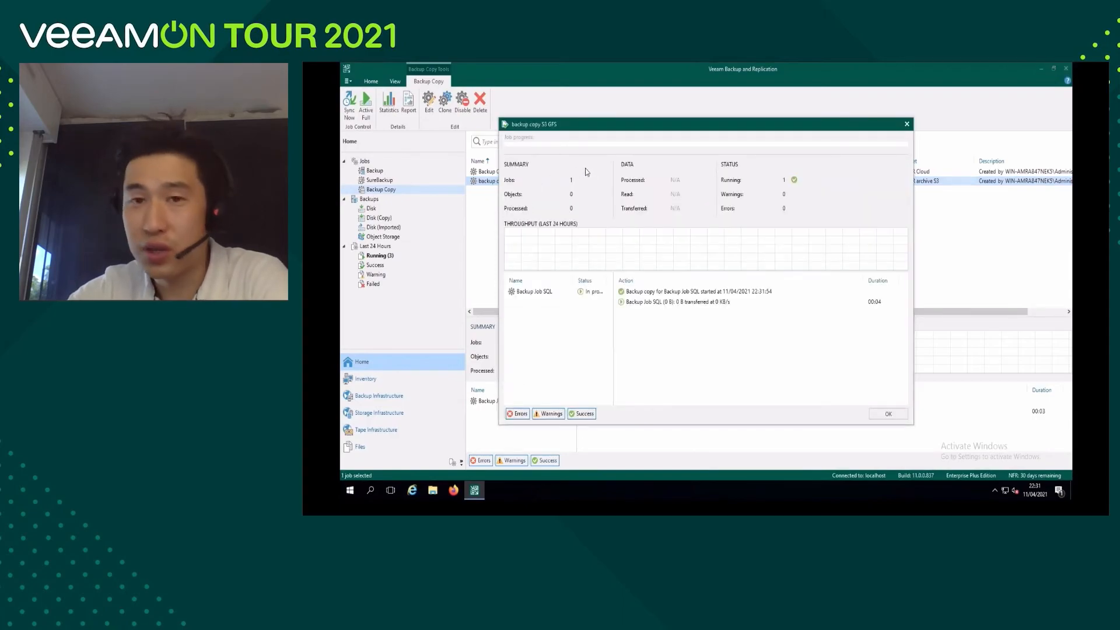
pyautogui.click(540, 295)
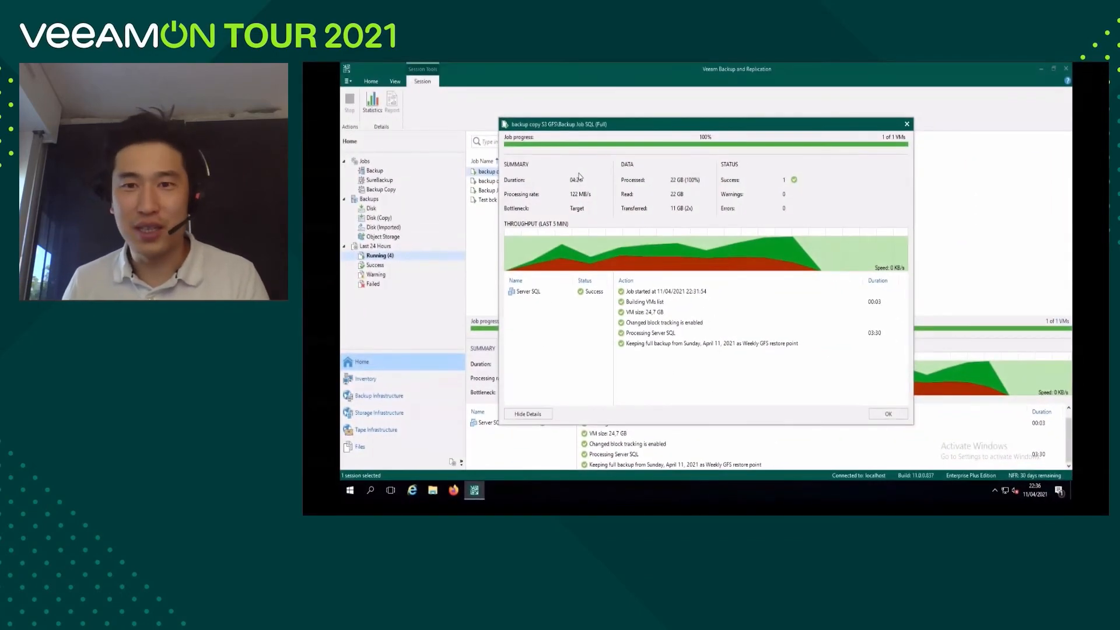
# Close the full copy session's details, switch to Amazon S3 and calculate the total size of the folder under bucket s3 capacity tier.
pyautogui.click(886, 414)
pyautogui.click(565, 174)
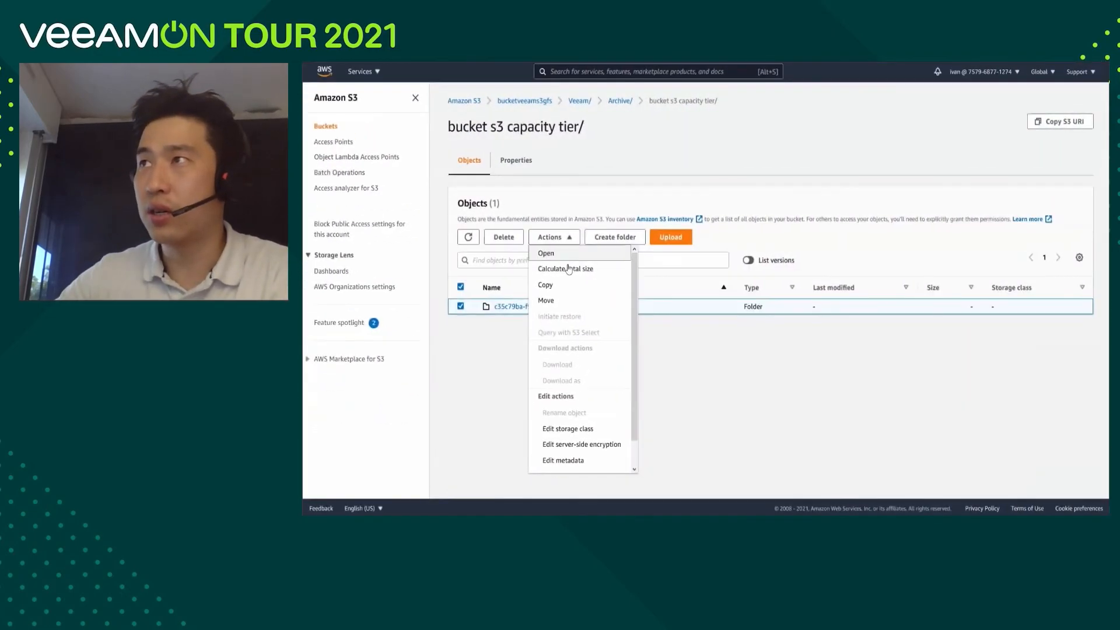
pyautogui.click(570, 269)
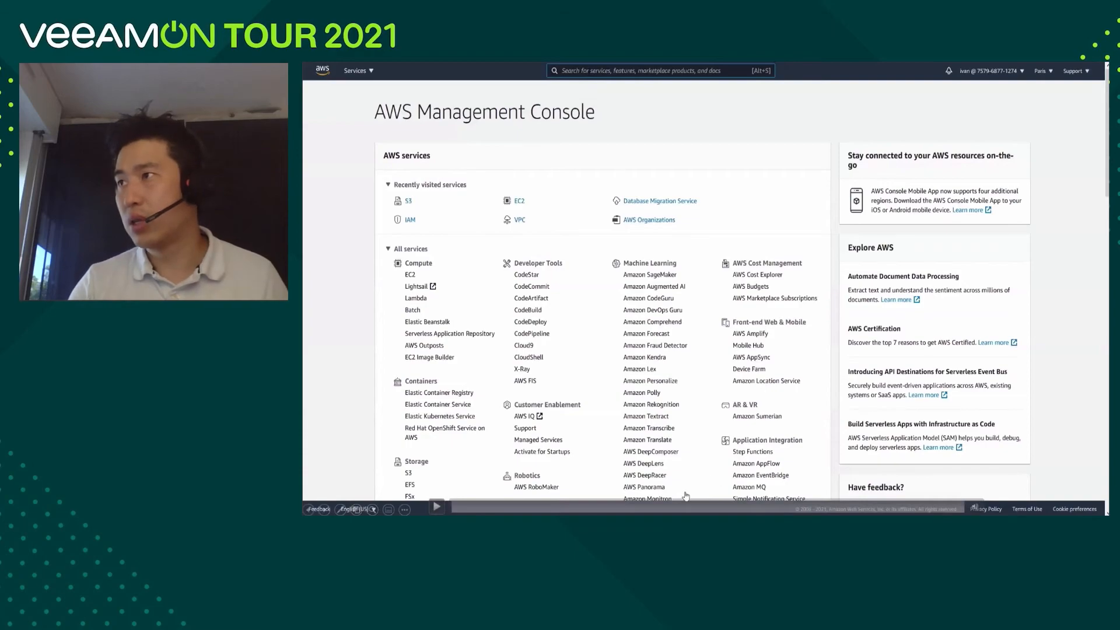
pyautogui.click(667, 508)
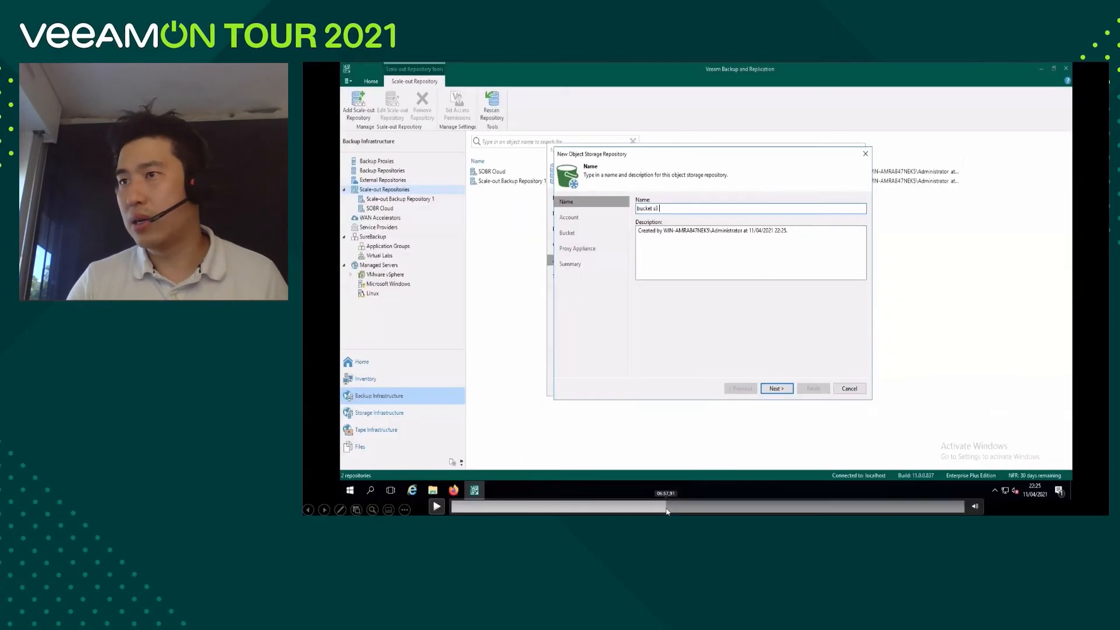
pyautogui.click(703, 507)
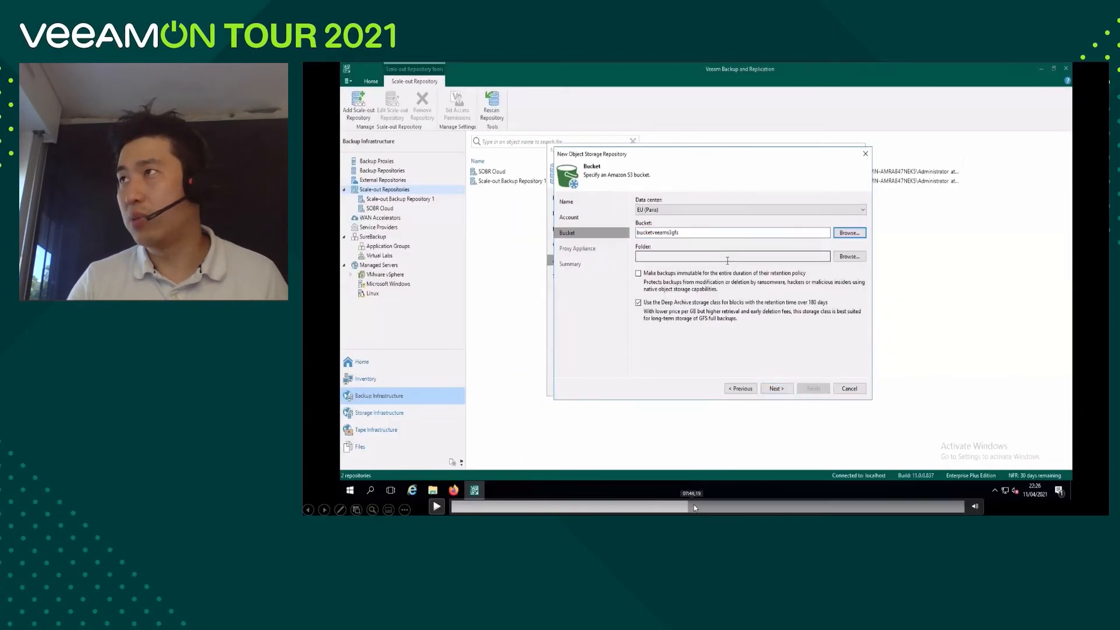
pyautogui.click(732, 507)
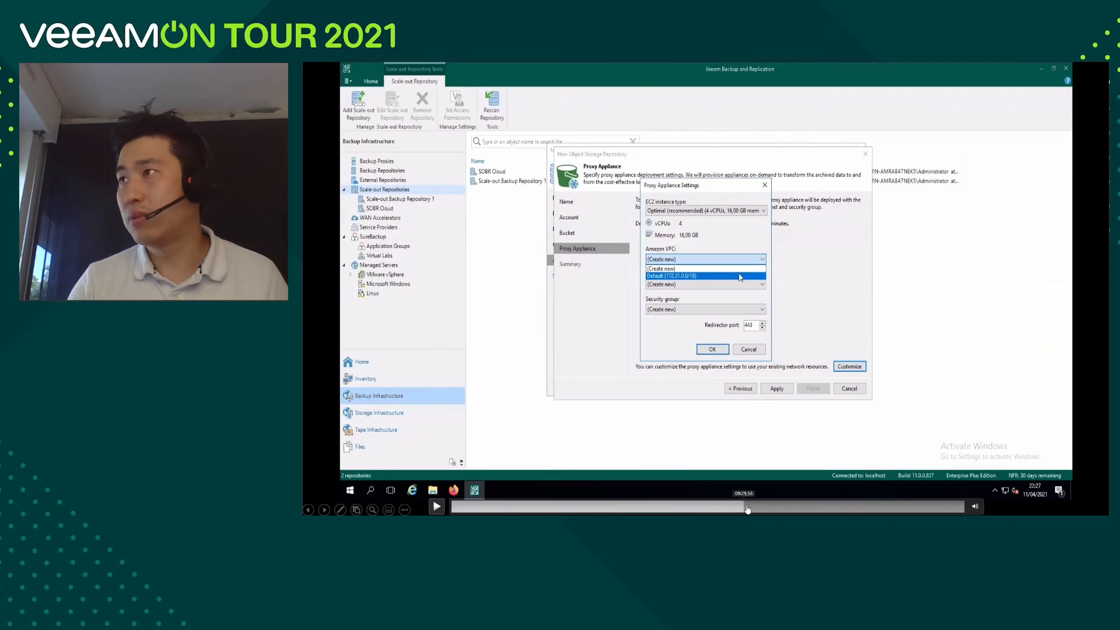
pyautogui.click(777, 508)
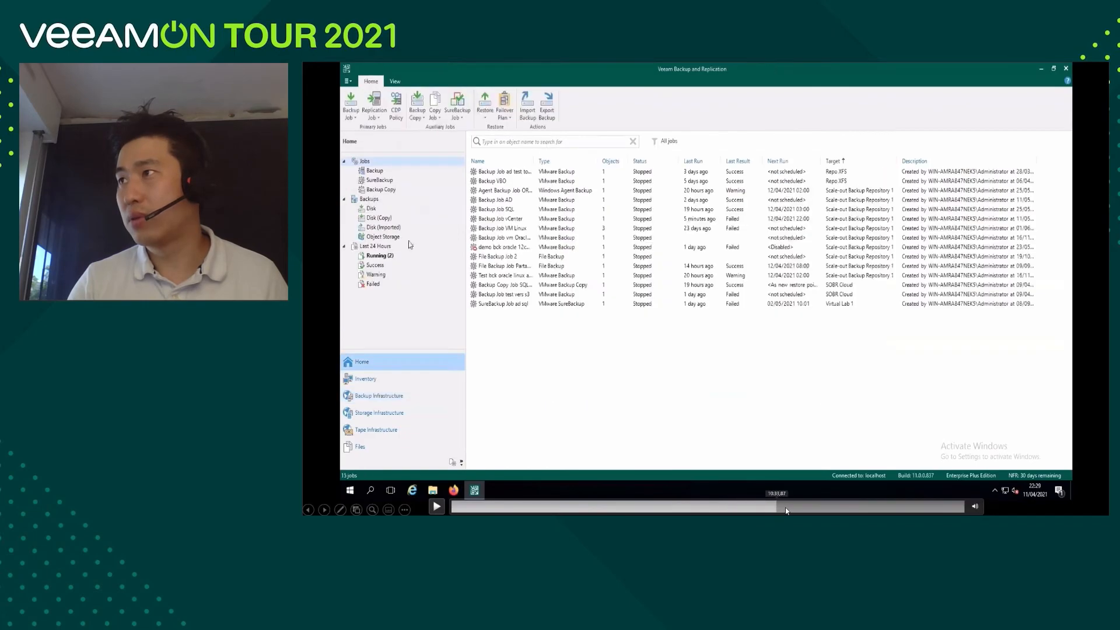
pyautogui.click(438, 507)
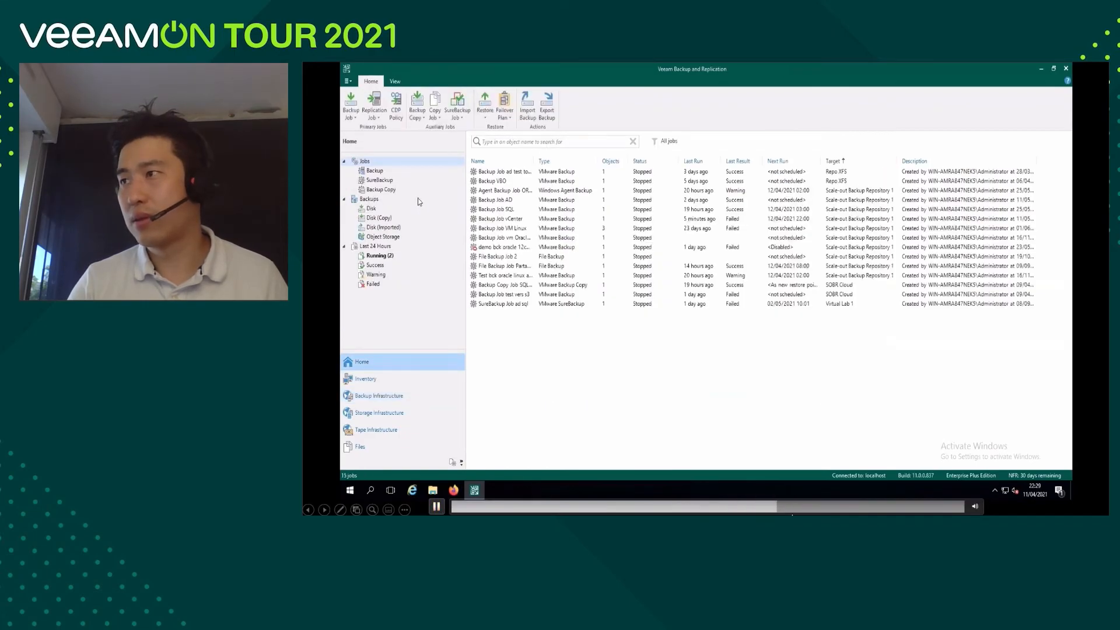
pyautogui.click(784, 507)
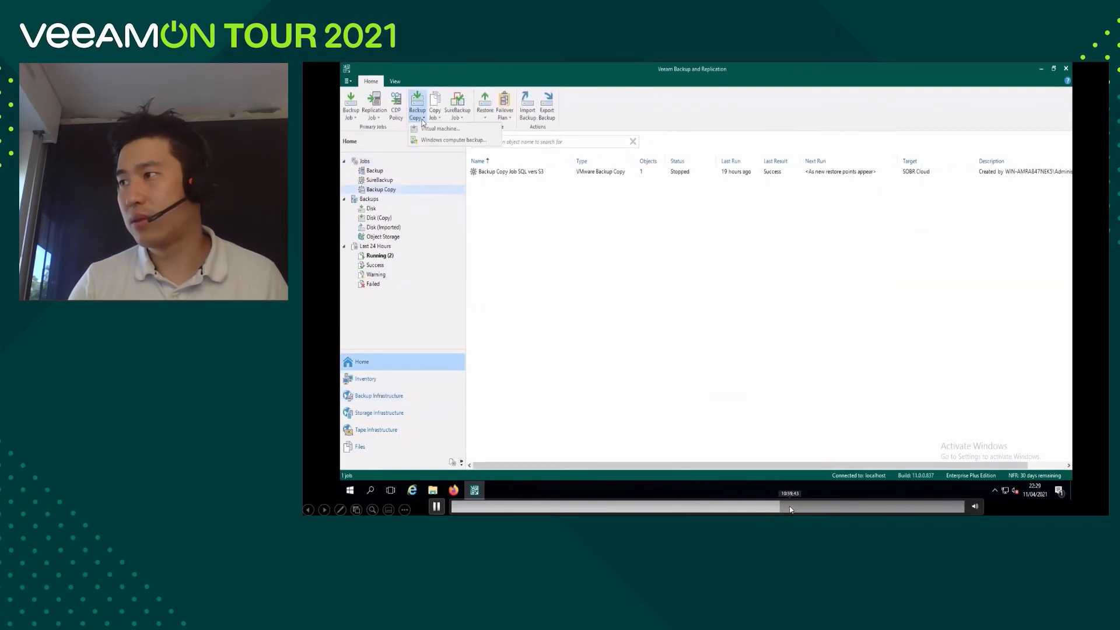
pyautogui.click(795, 508)
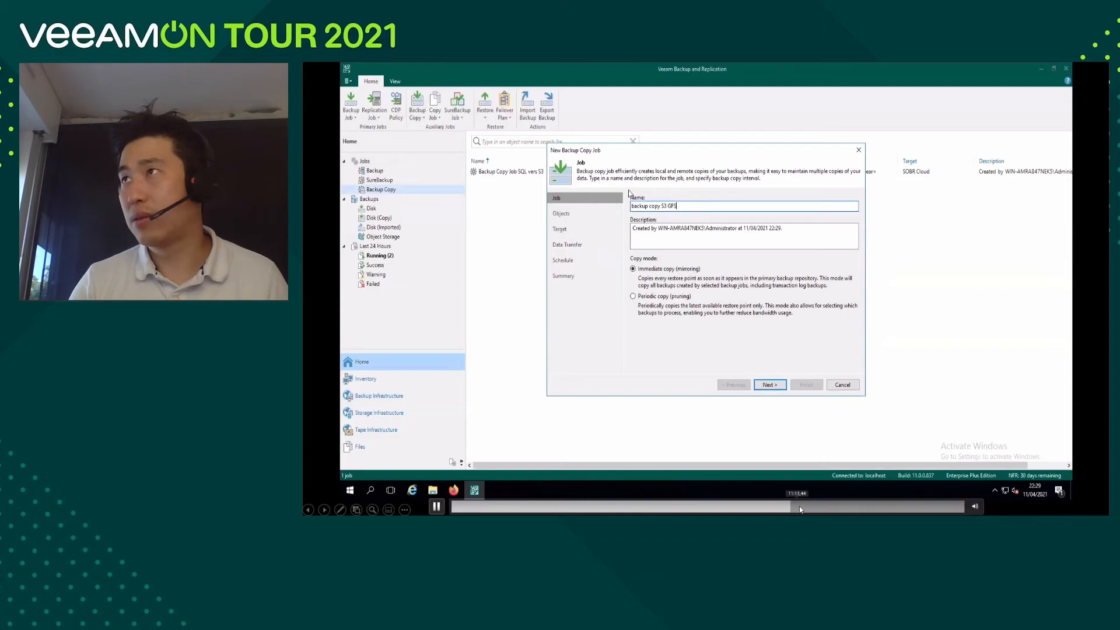
pyautogui.click(819, 507)
pyautogui.moveTo(819, 510); pyautogui.dragTo(841, 511)
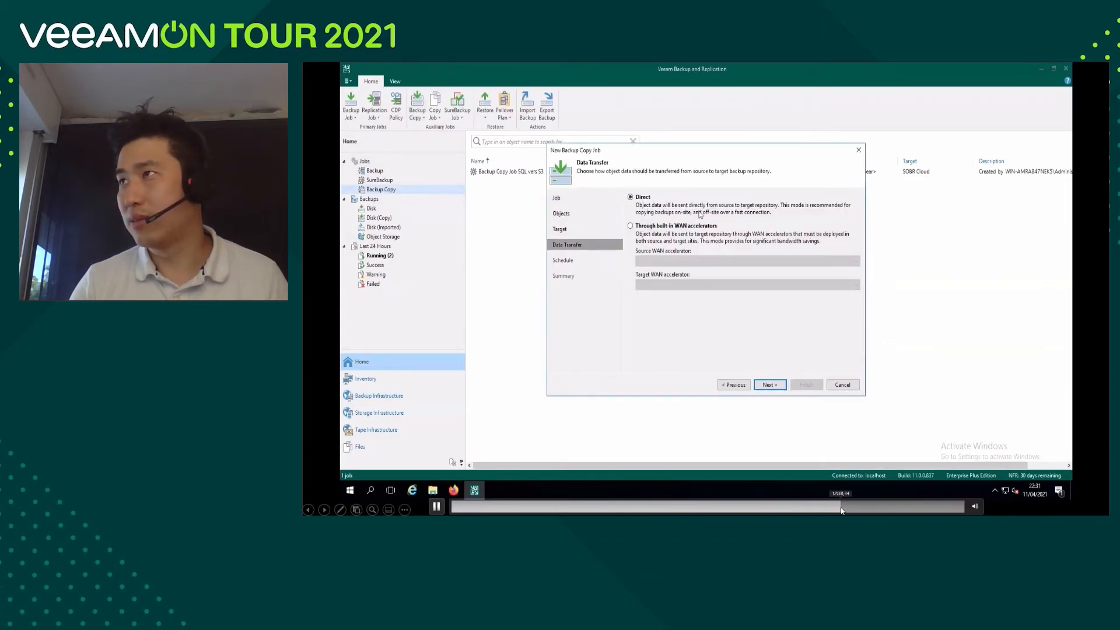
pyautogui.click(860, 507)
pyautogui.click(867, 507)
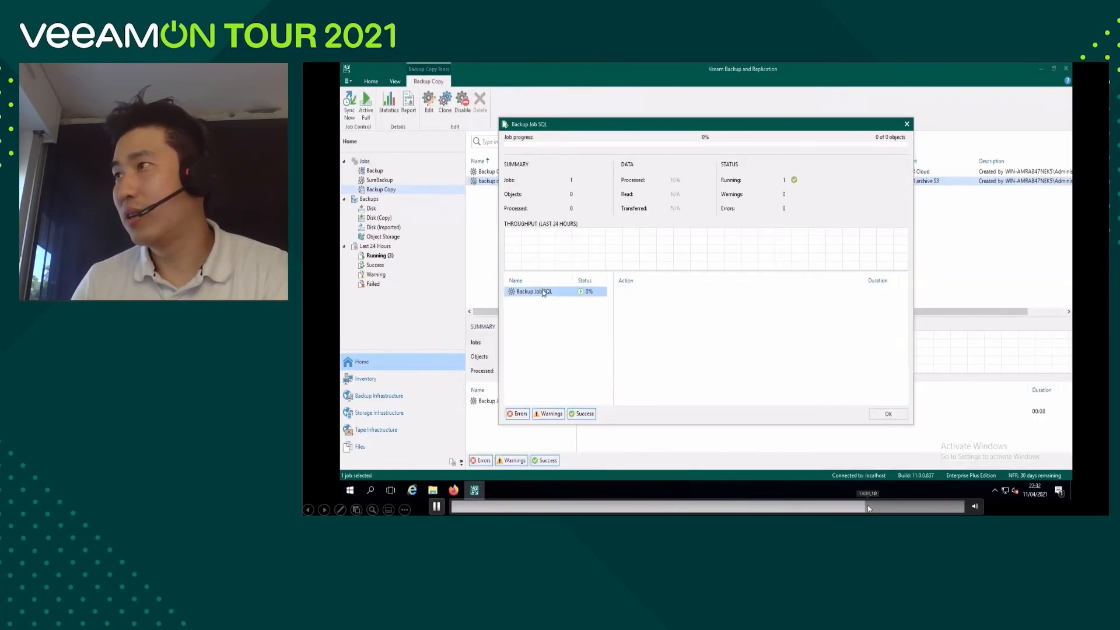
pyautogui.click(870, 507)
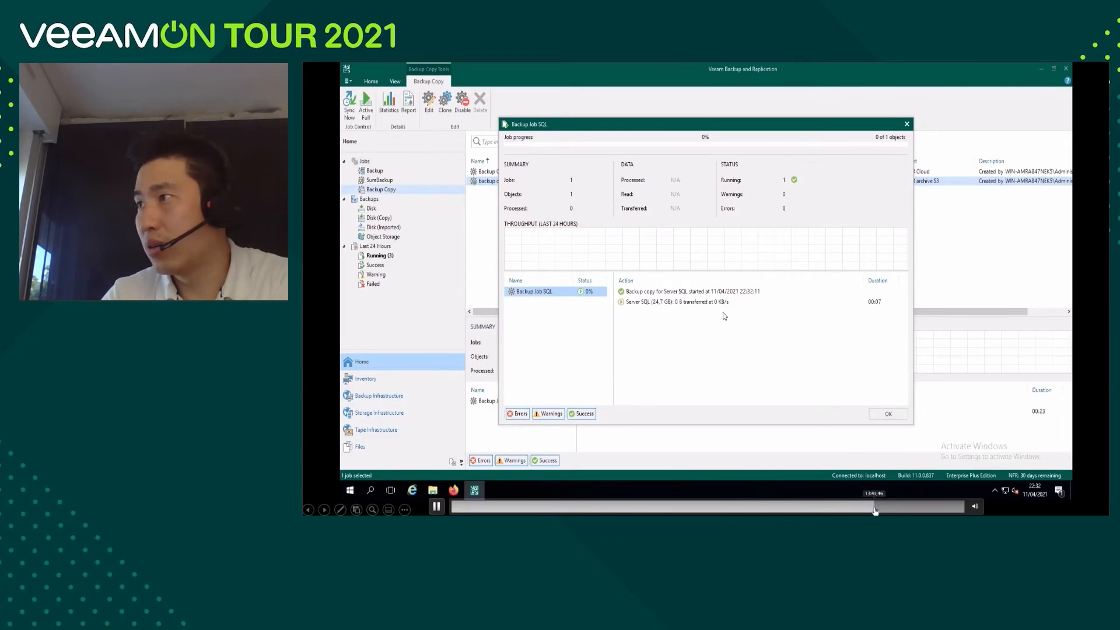
pyautogui.click(876, 509)
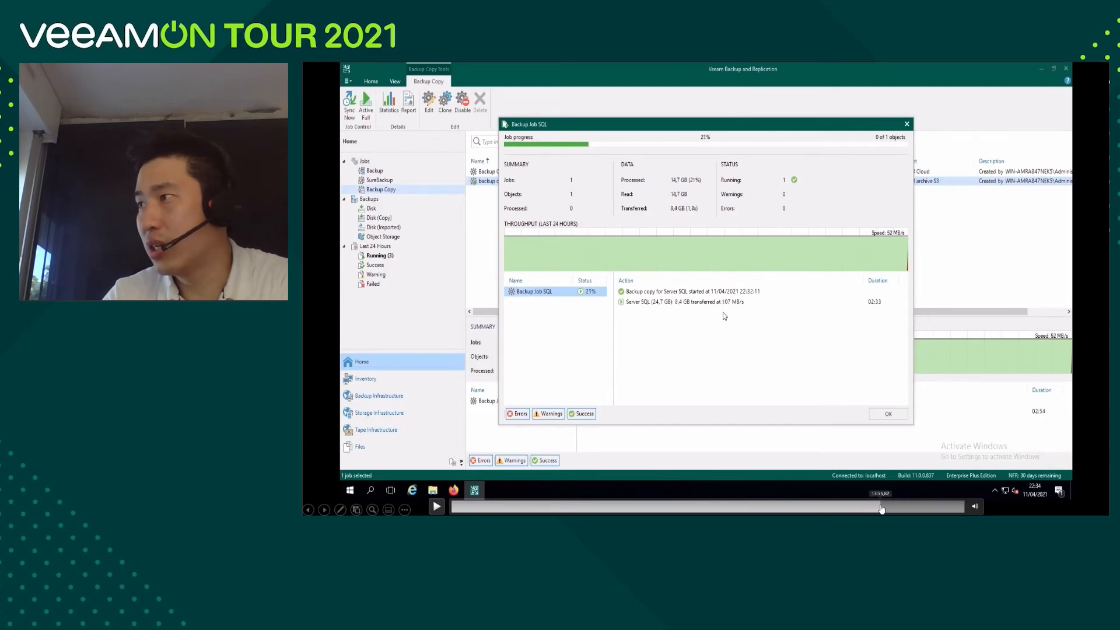
pyautogui.click(881, 507)
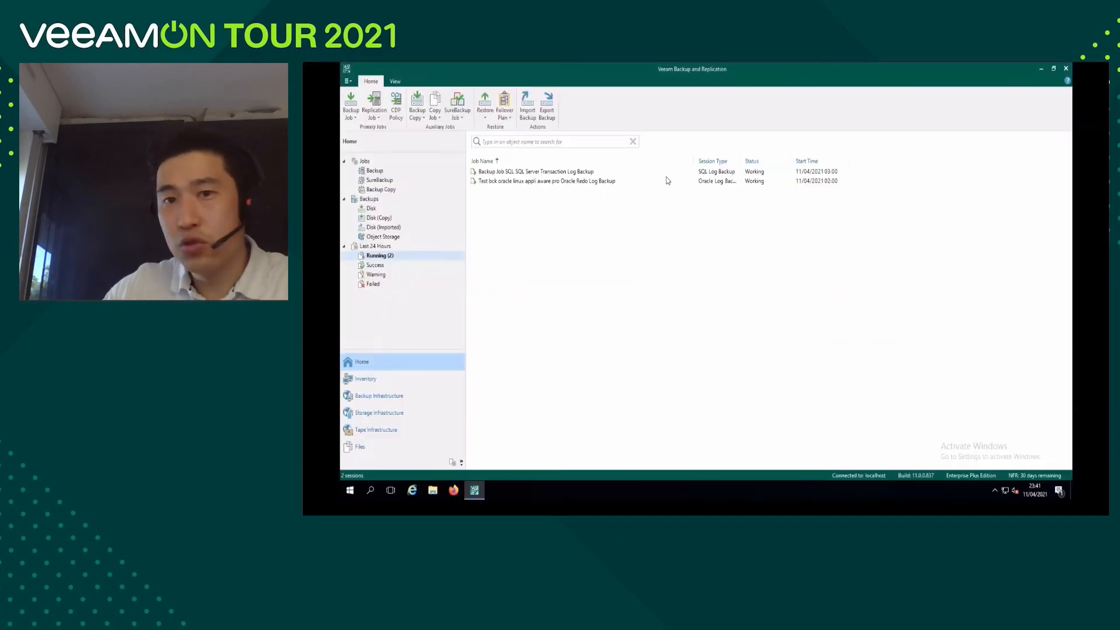
# List the successful sessions of the last 24 hours and inspect the processing log of the backup copy S3 GFS Backup Job SQL Offload session.
pyautogui.click(375, 265)
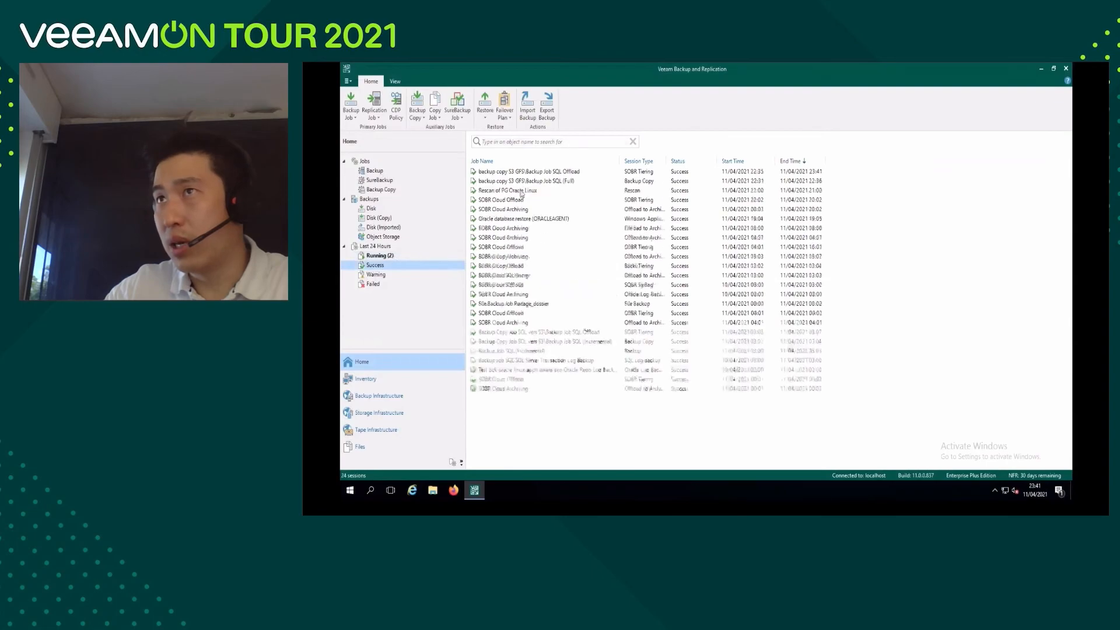
pyautogui.click(540, 173)
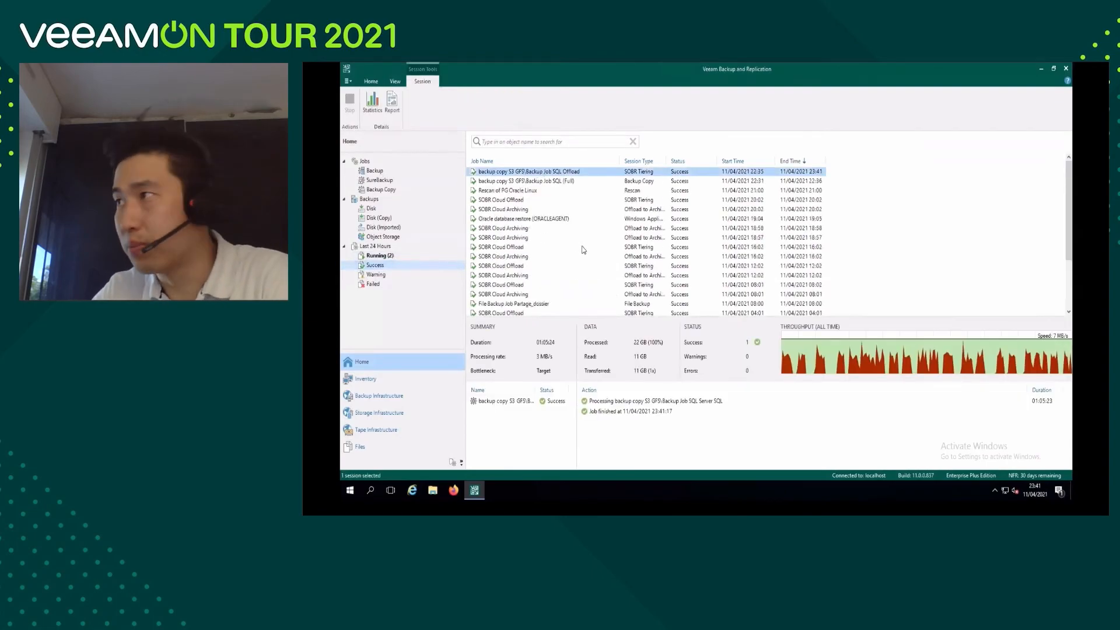
pyautogui.click(553, 402)
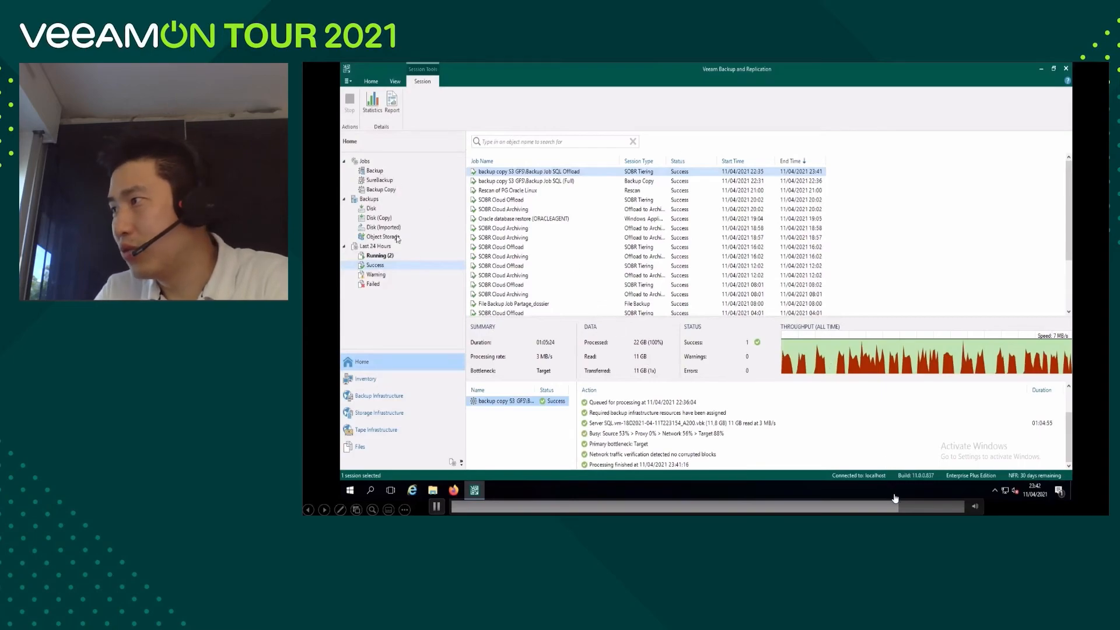
pyautogui.click(895, 505)
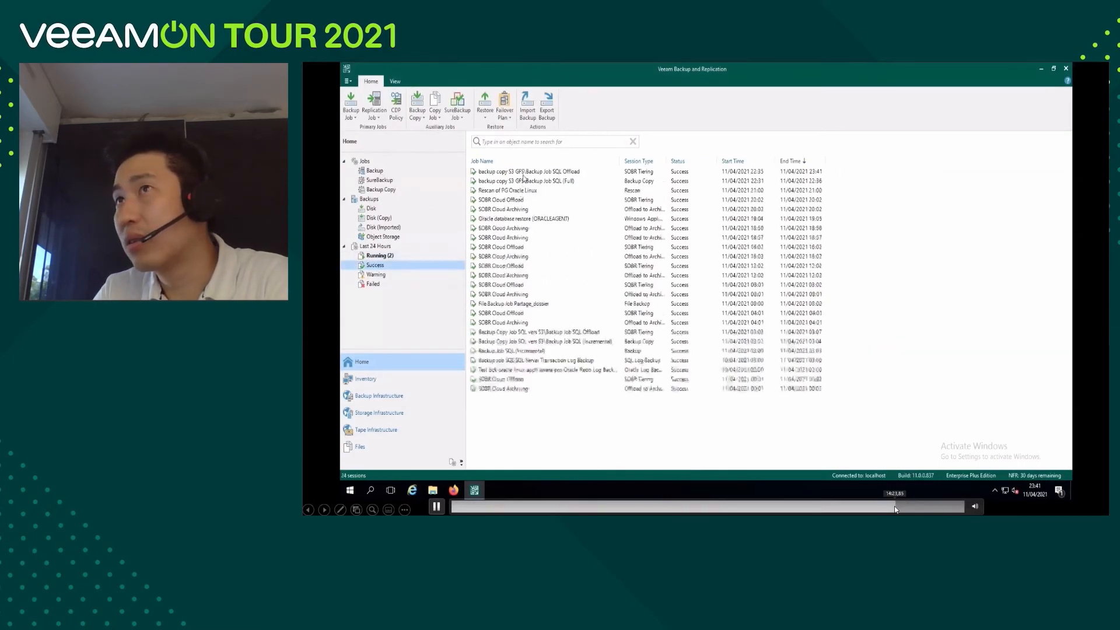
pyautogui.click(891, 507)
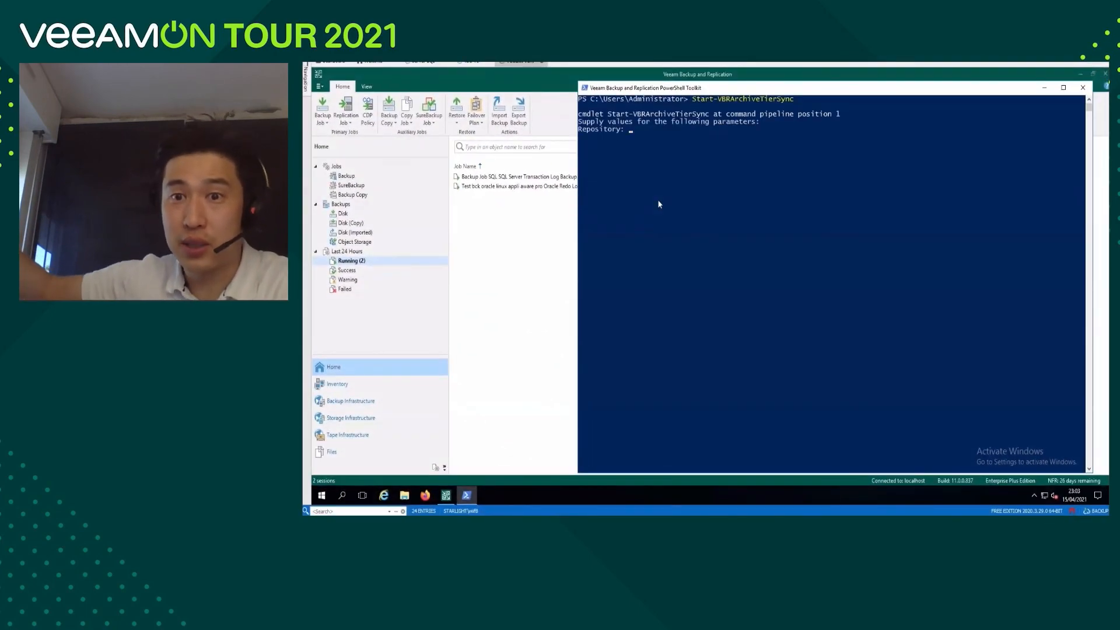
# Run Start-VBRArchiveTierSync for SOBR Cloud in the Veeam PowerShell Toolkit to start archiving, and minimize the console.
pyautogui.write('SOV')
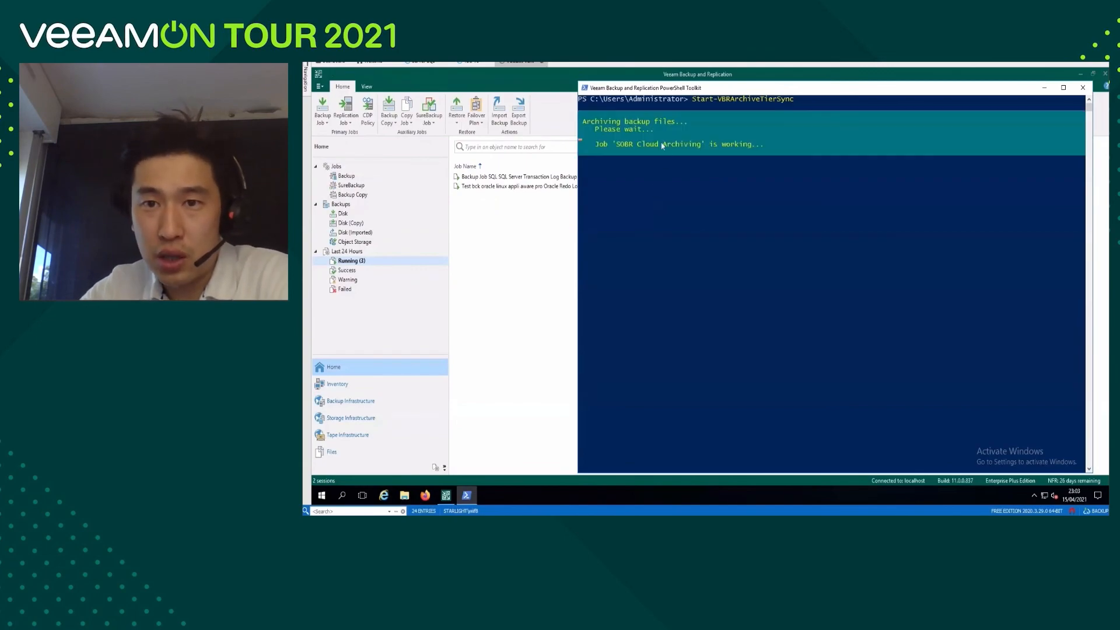
pyautogui.click(1044, 88)
# Open the SOBR Cloud Archiving session's details to follow its progress, and check the running instances in the AWS EC2 console.
pyautogui.doubleClick(507, 185)
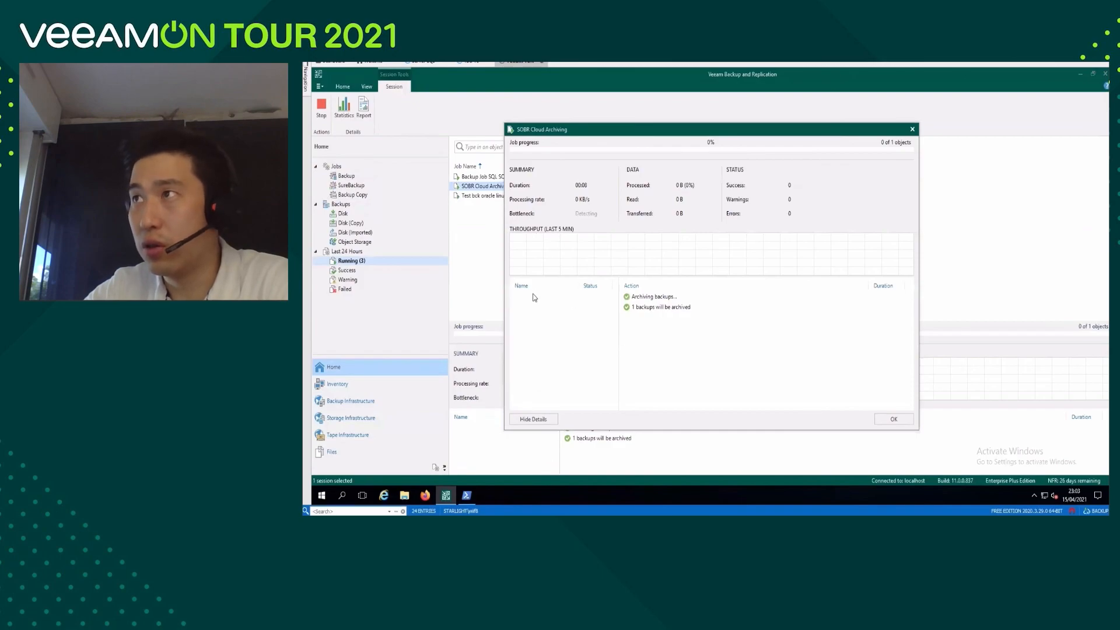
pyautogui.click(544, 298)
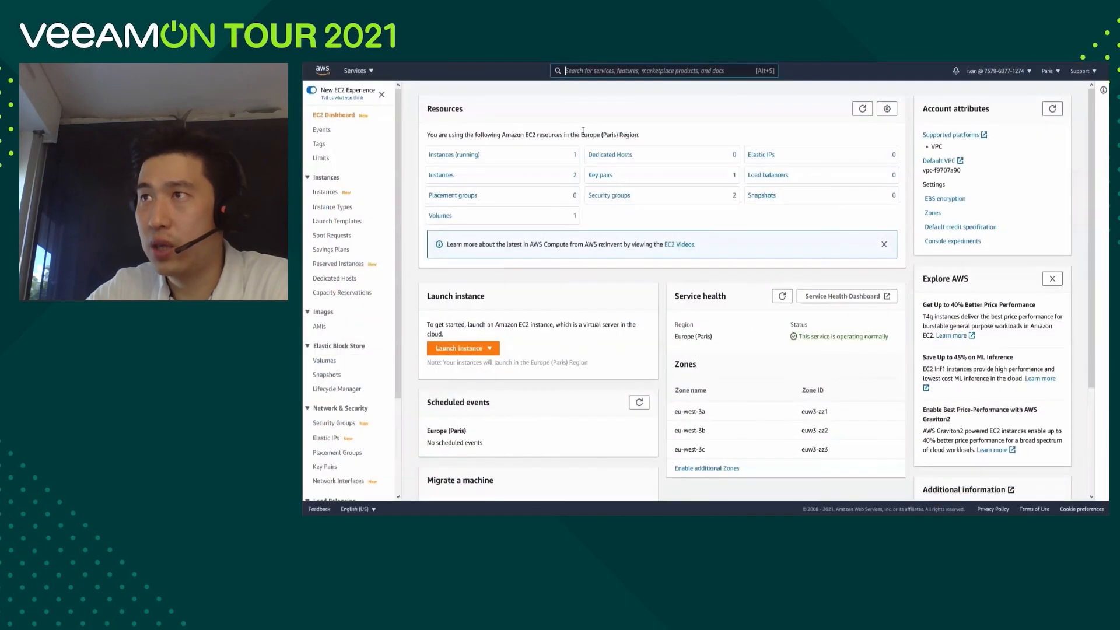
pyautogui.click(457, 155)
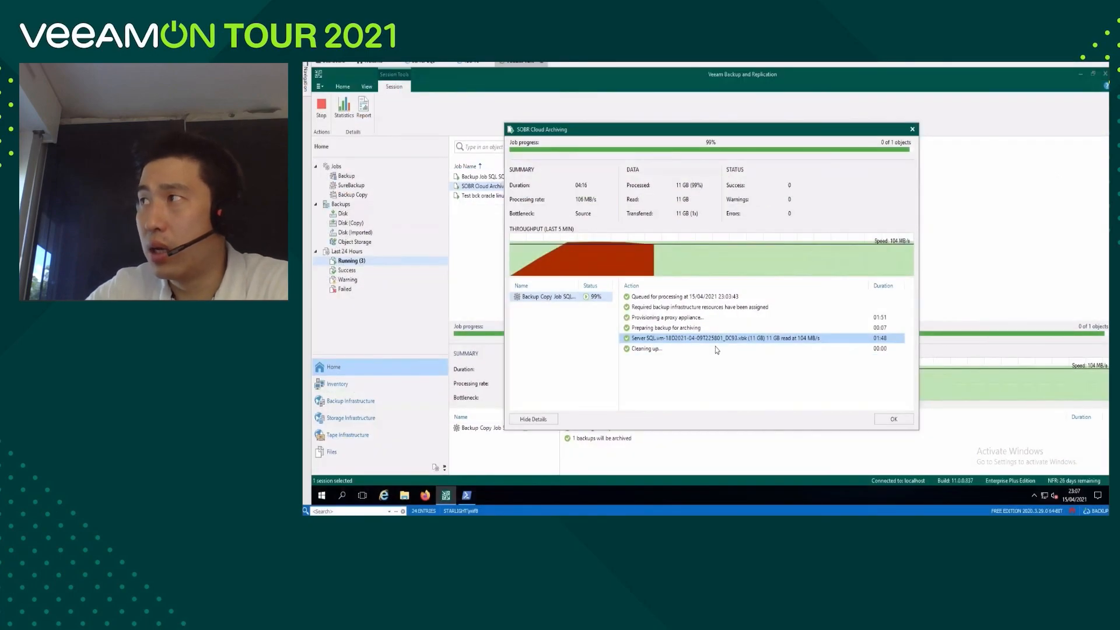
pyautogui.click(716, 349)
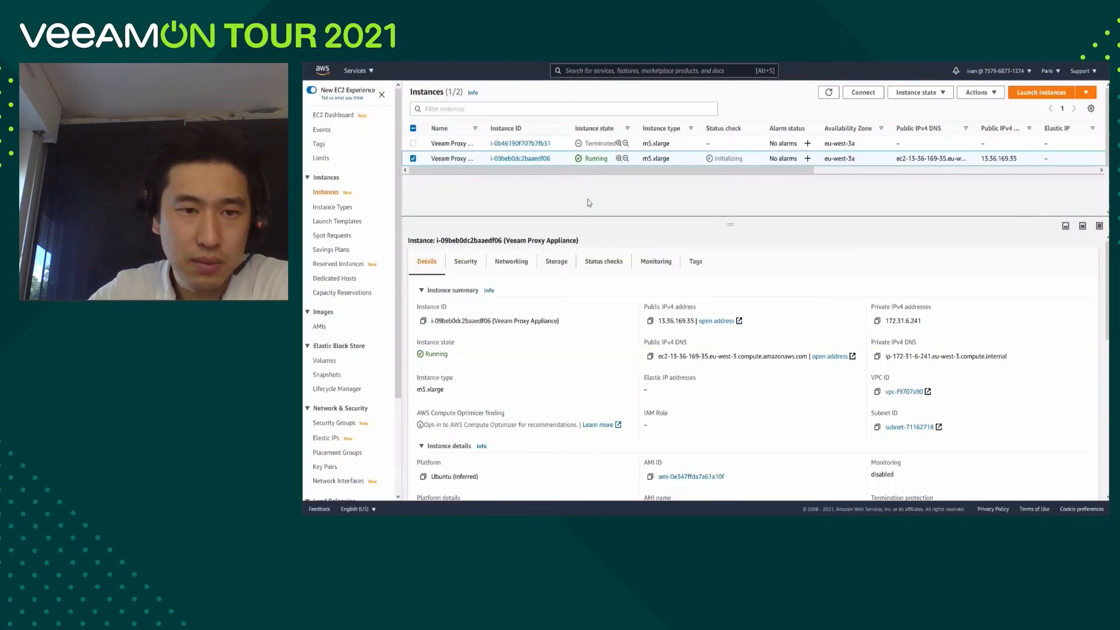
# Refresh the EC2 instances list, and calculate the total size of the LongTerm folder under Veeam in the S3 bucket mybucketawsveeam.
pyautogui.click(828, 93)
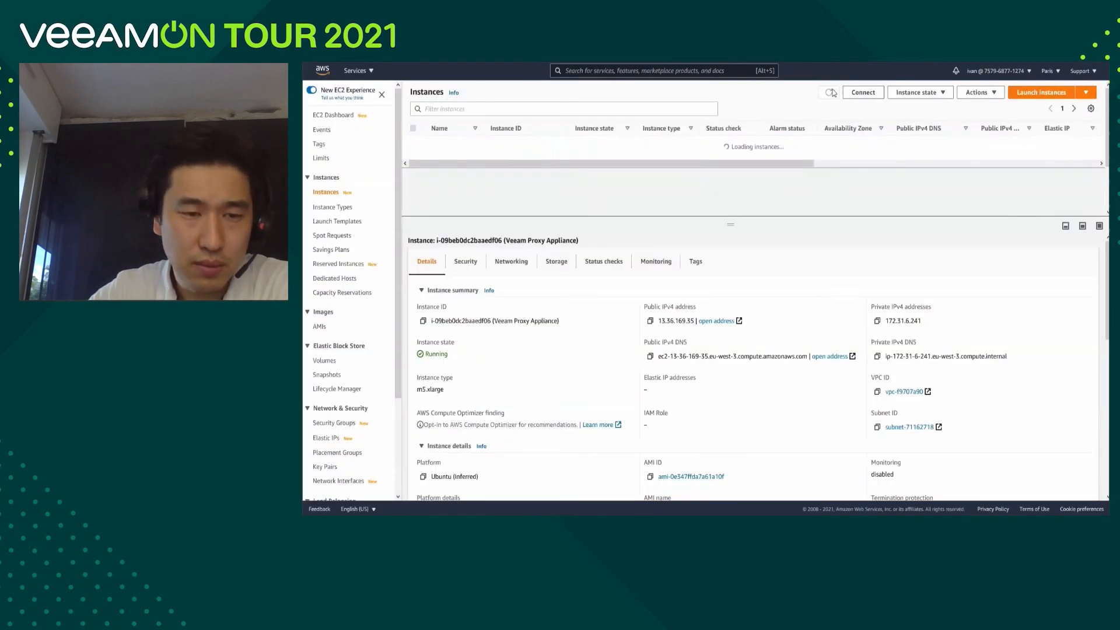
pyautogui.tripleClick(601, 159)
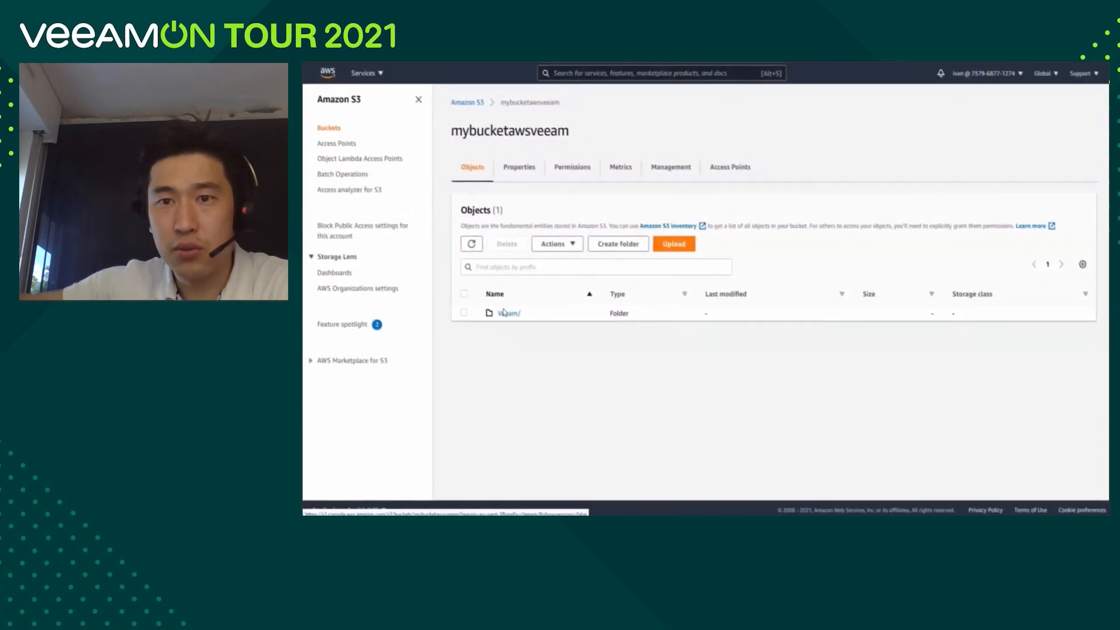
pyautogui.click(505, 312)
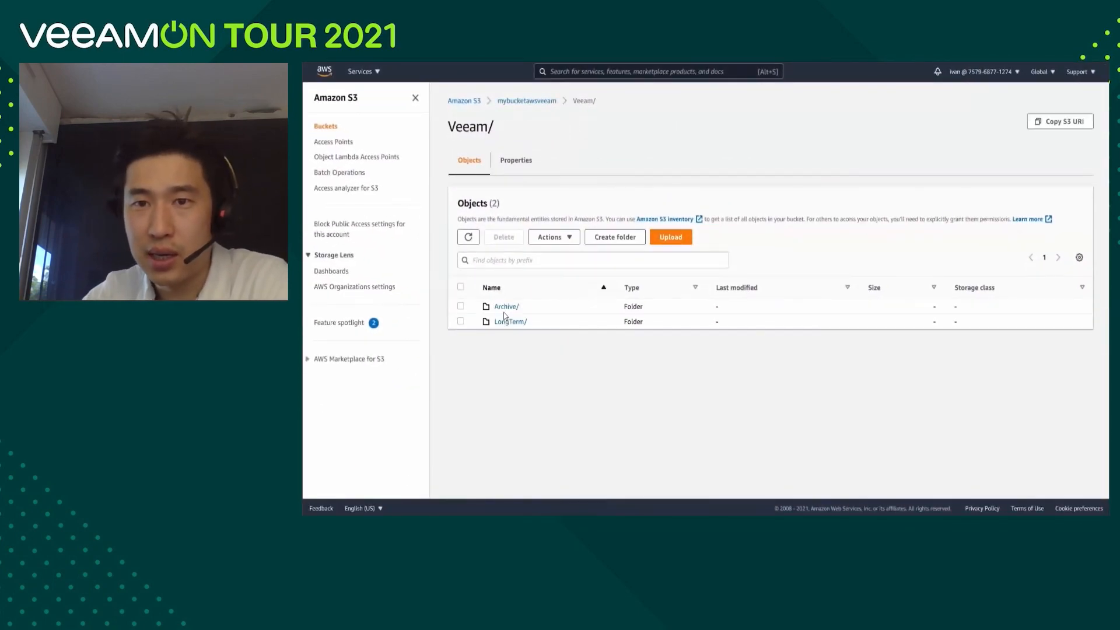
pyautogui.click(461, 322)
pyautogui.click(561, 237)
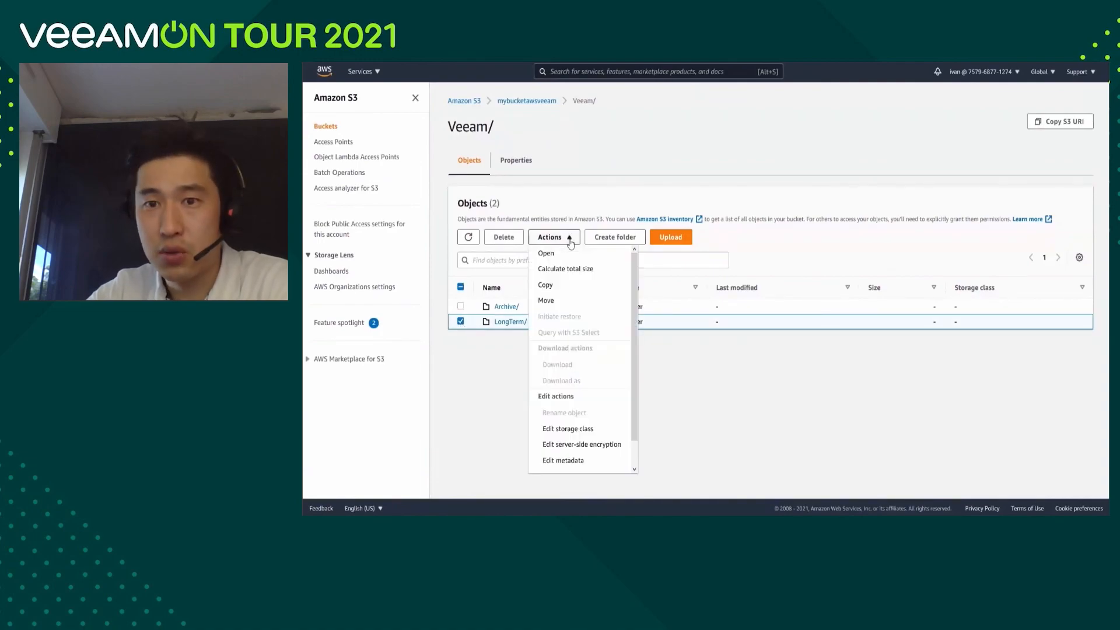
pyautogui.click(573, 273)
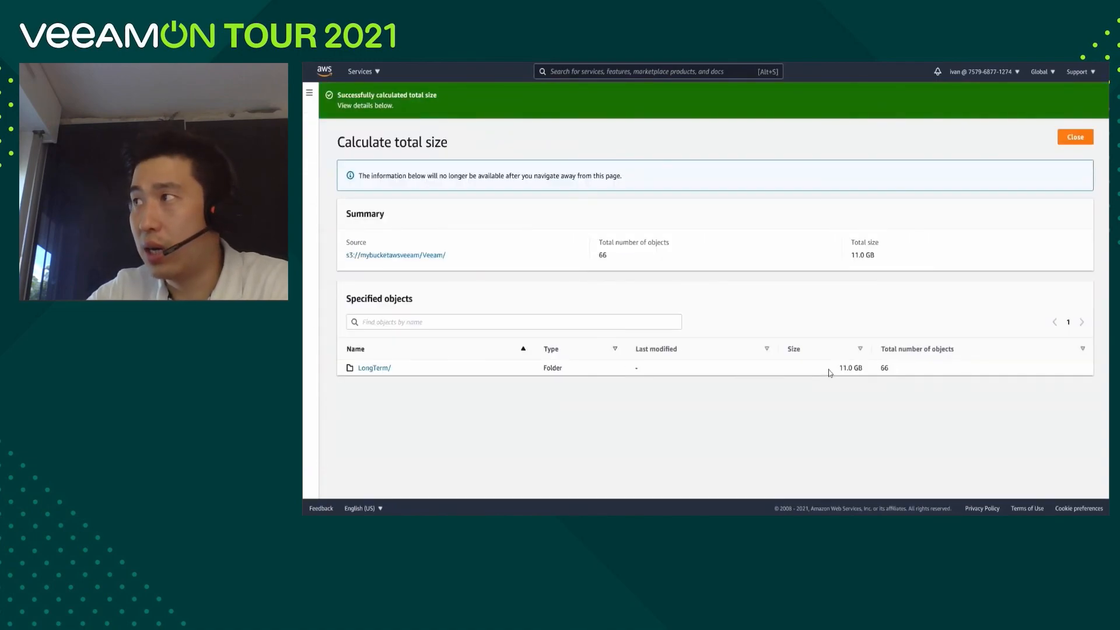
pyautogui.moveTo(838, 368); pyautogui.dragTo(887, 368)
# Switch to Veeam Backup and Replication, expand the archive backup Backup Copy Job SQL vers S3 and inspect the backup files in its properties.
pyautogui.hotkey('alt', 'Tab')
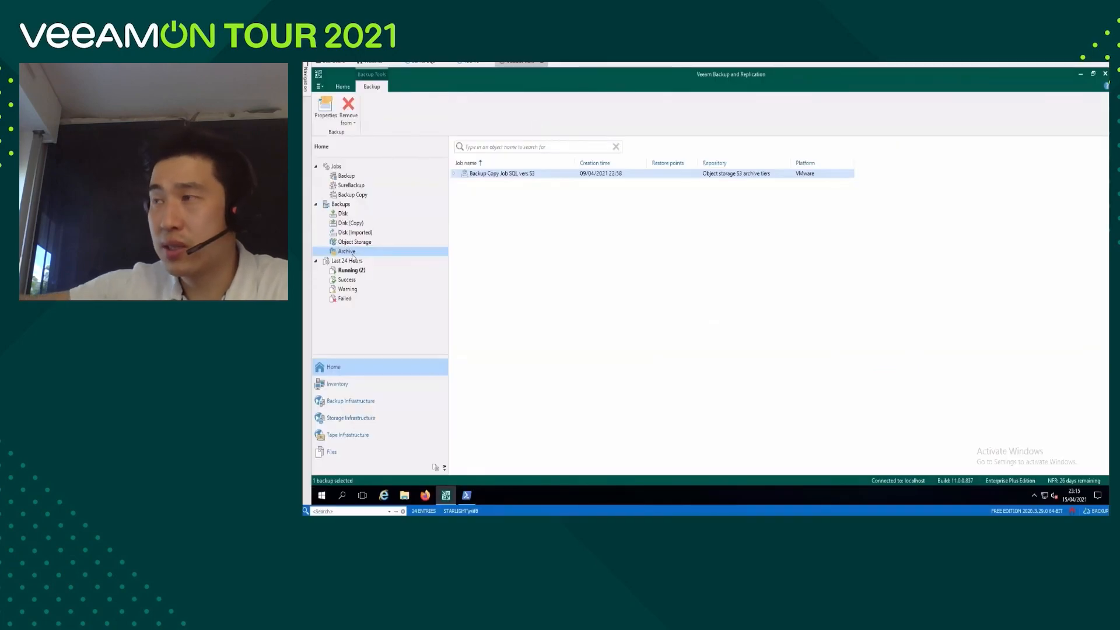
pyautogui.click(455, 175)
pyautogui.click(488, 183)
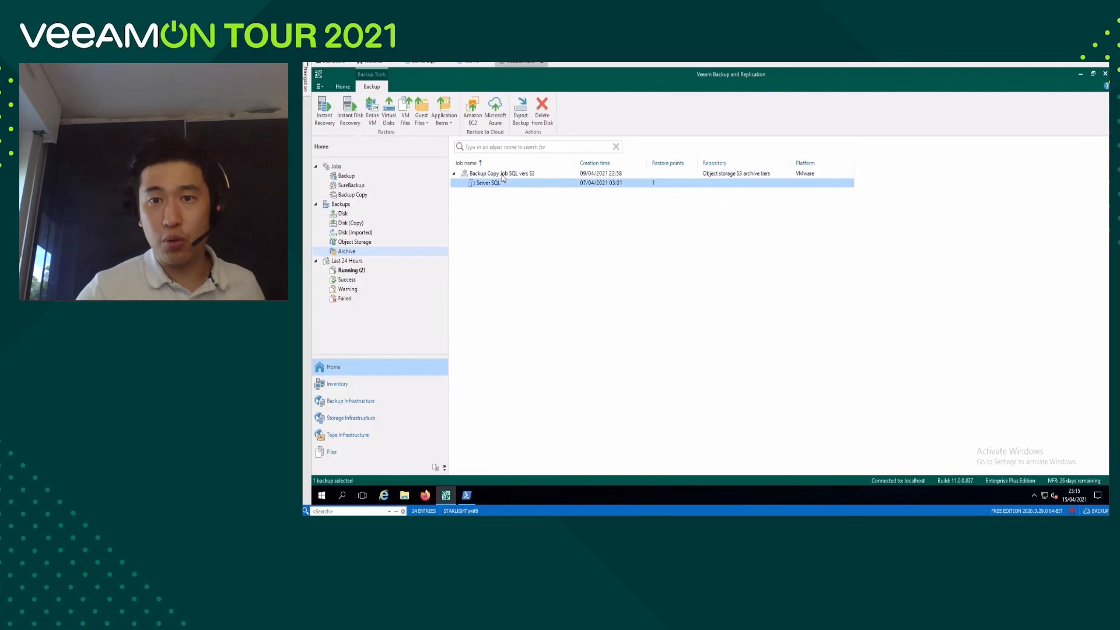
pyautogui.click(503, 178)
pyautogui.rightClick(503, 178)
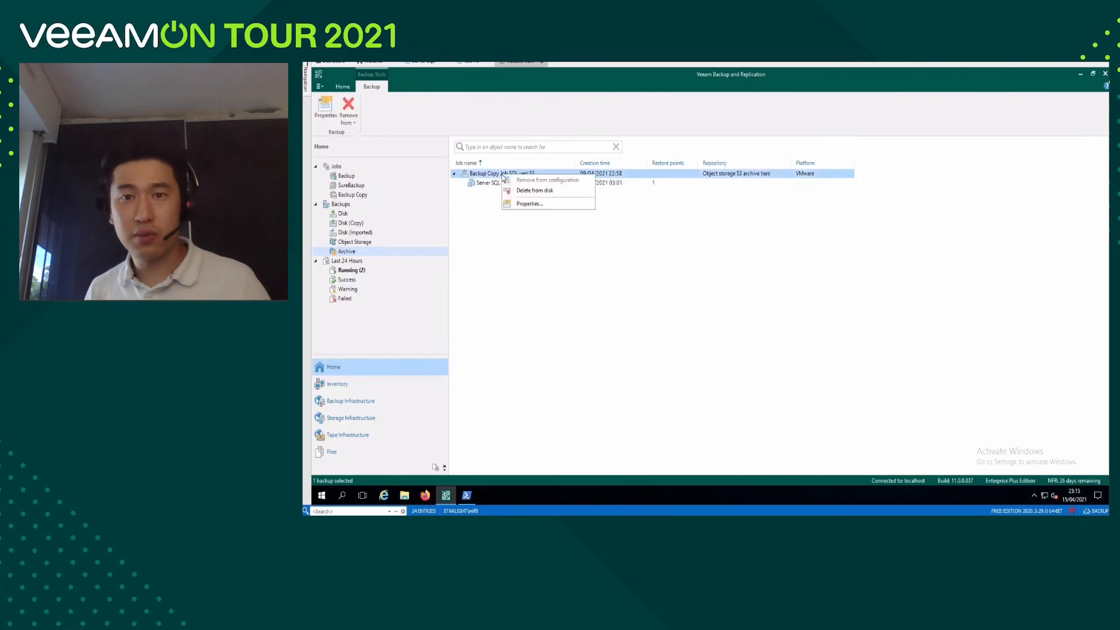
pyautogui.click(524, 203)
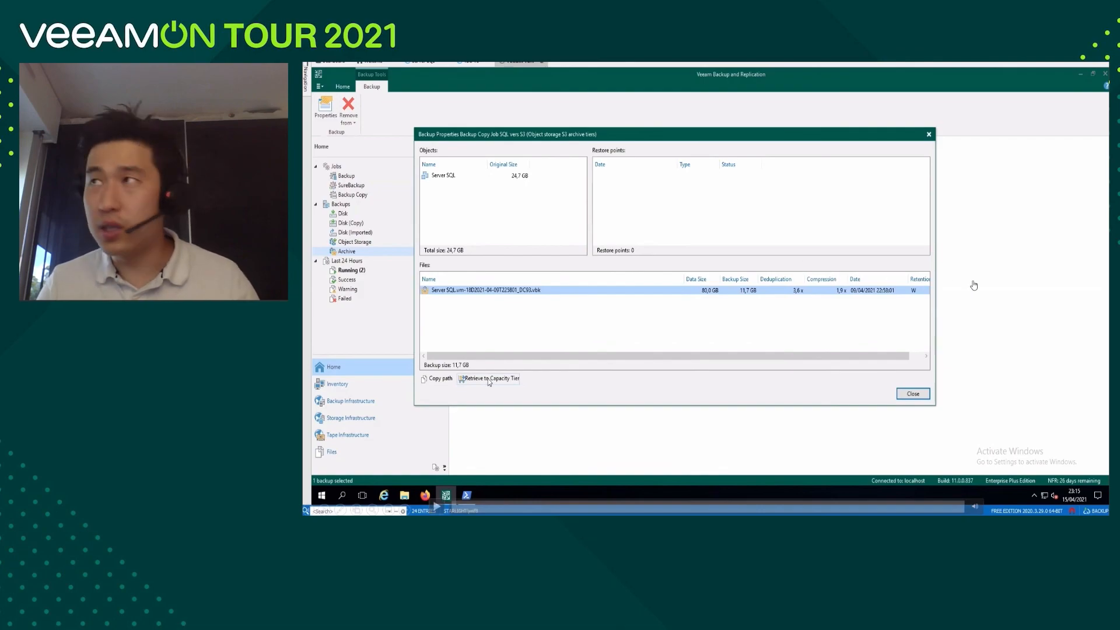
pyautogui.press('Escape')
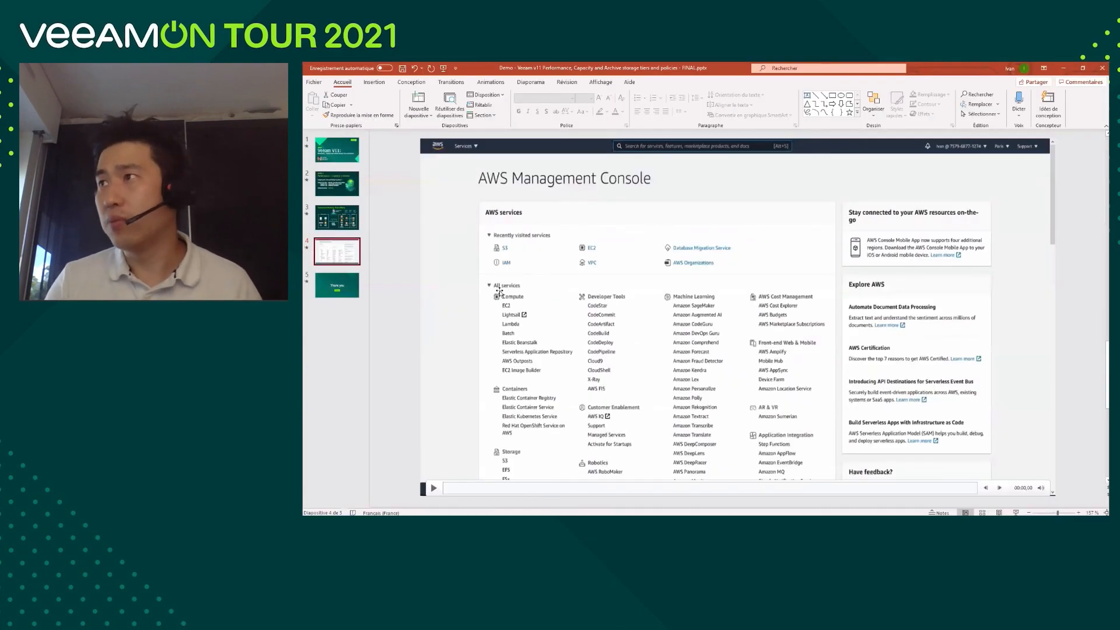